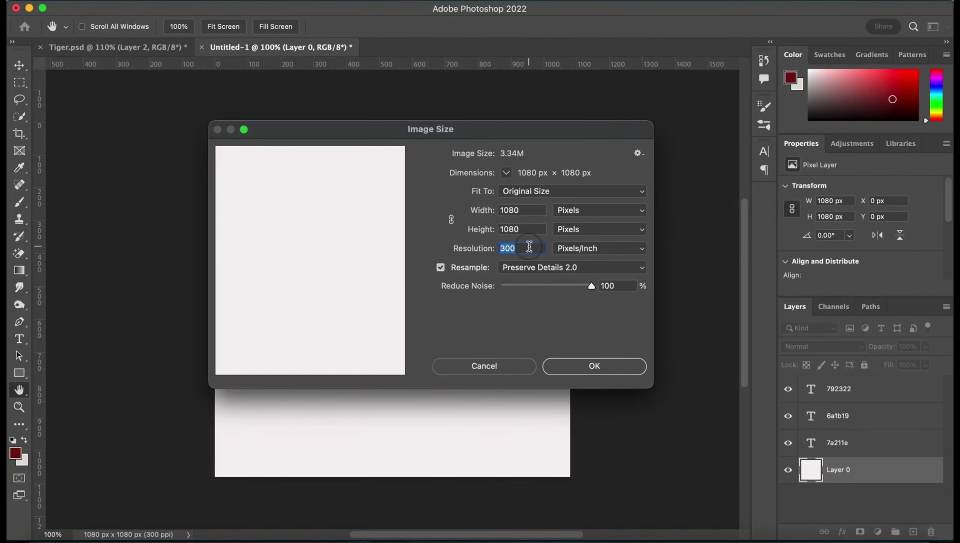
Step: Confirm the 1080 × 1080 px canvas at 300 ppi and switch to the Brush tool
click(598, 365)
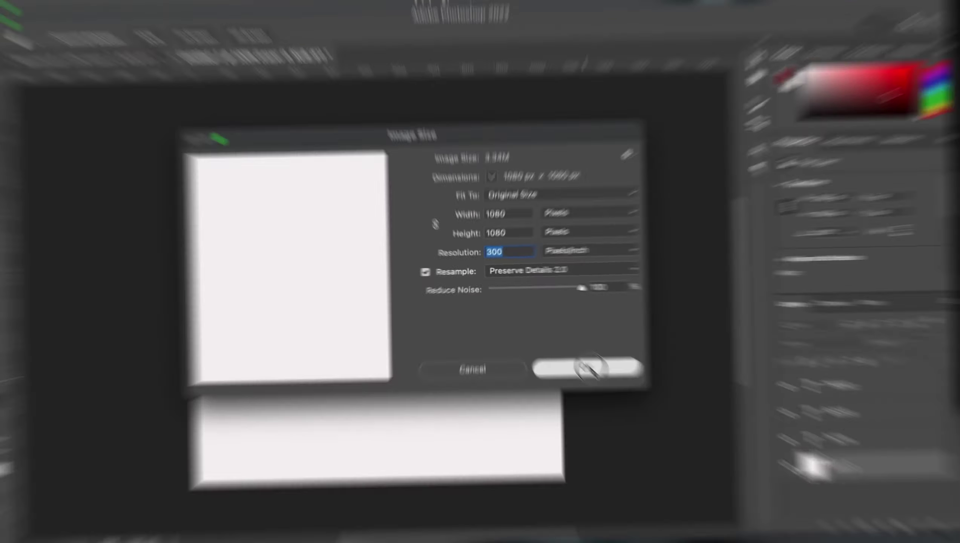
key(b)
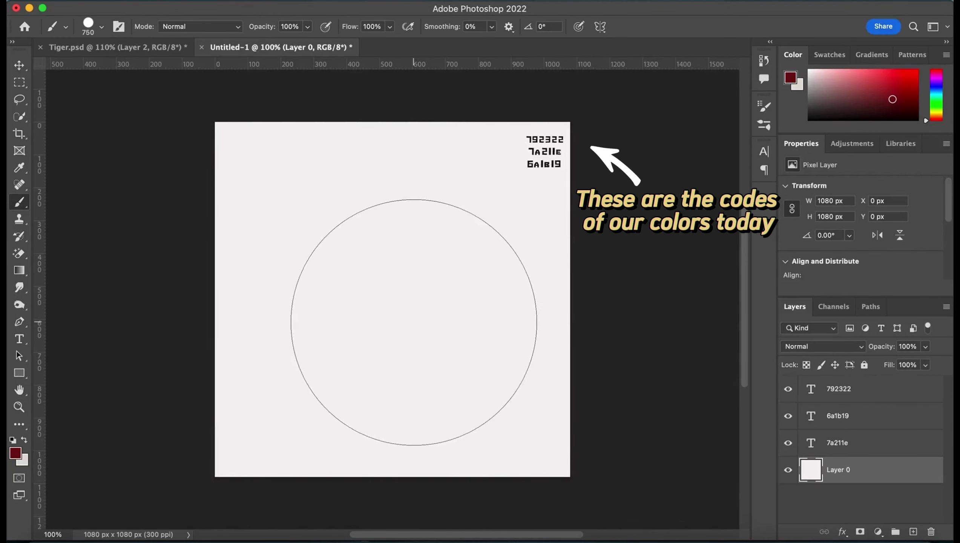
Step: Add a Solid Color fill layer of 792322 above the white background
key(t)
double_click(547, 140)
key(super+c)
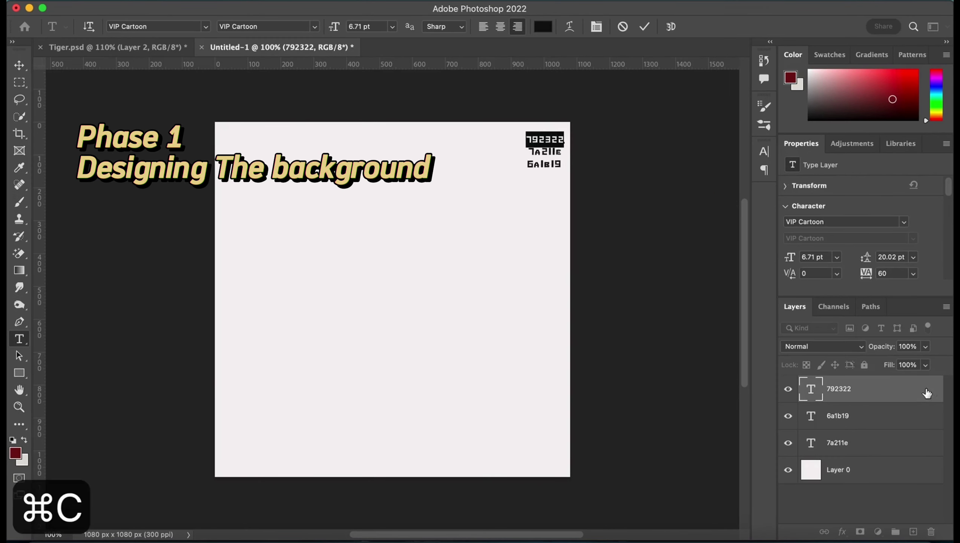
click(871, 470)
click(877, 531)
click(902, 231)
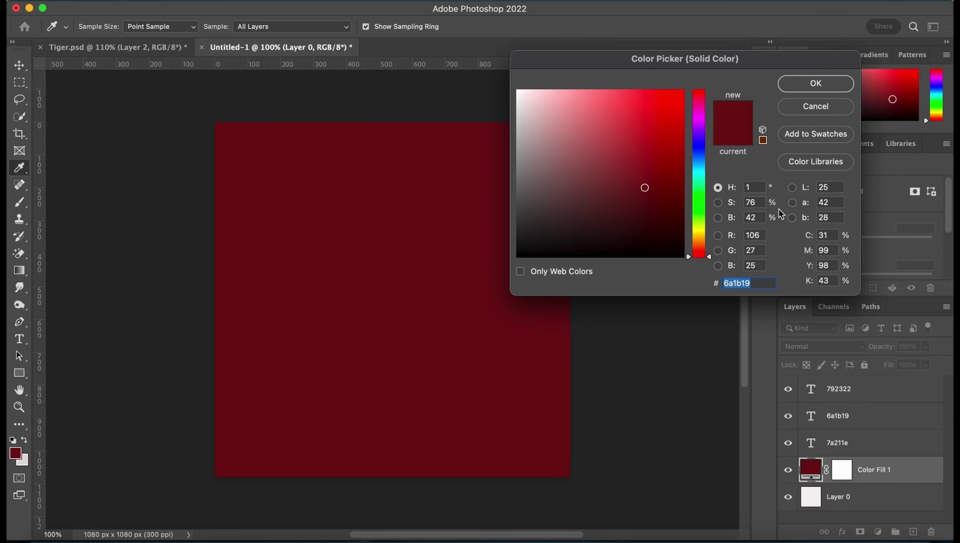
key(super+v)
click(820, 87)
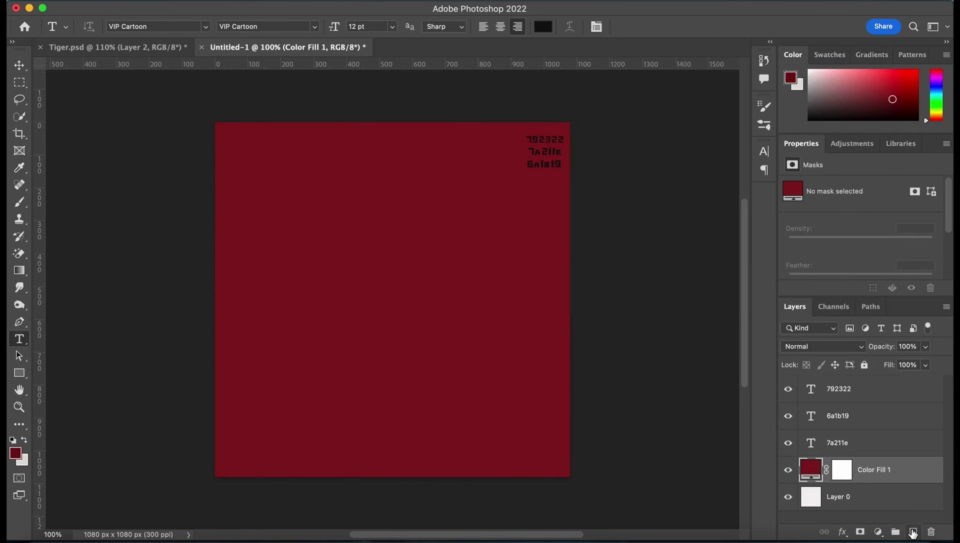
Step: Copy the 7a211e colour code and add an empty layer above the fill
double_click(547, 151)
key(super+c)
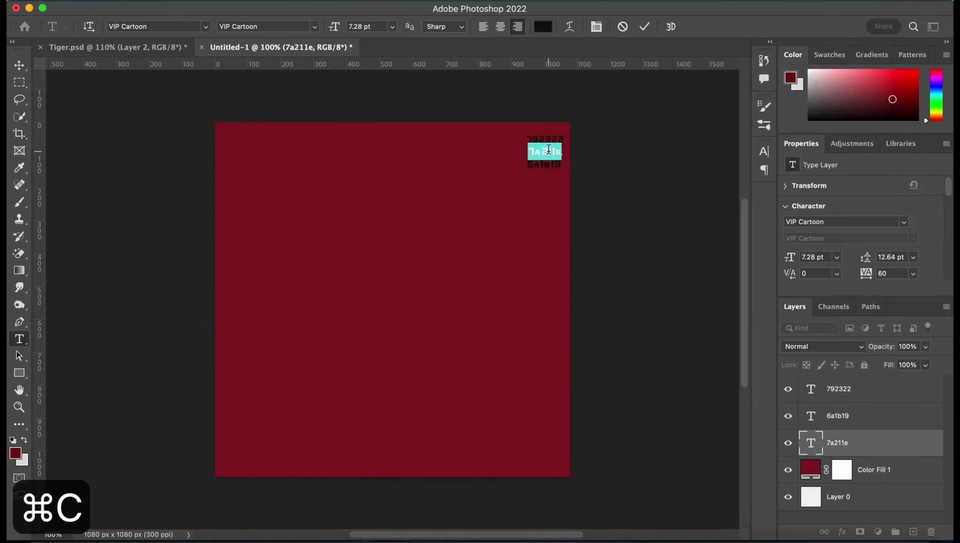
key(Escape)
click(871, 470)
click(913, 532)
Step: Stamp a large 1100 px dark red brush dab at the canvas centre
key(b)
key(bracketright)
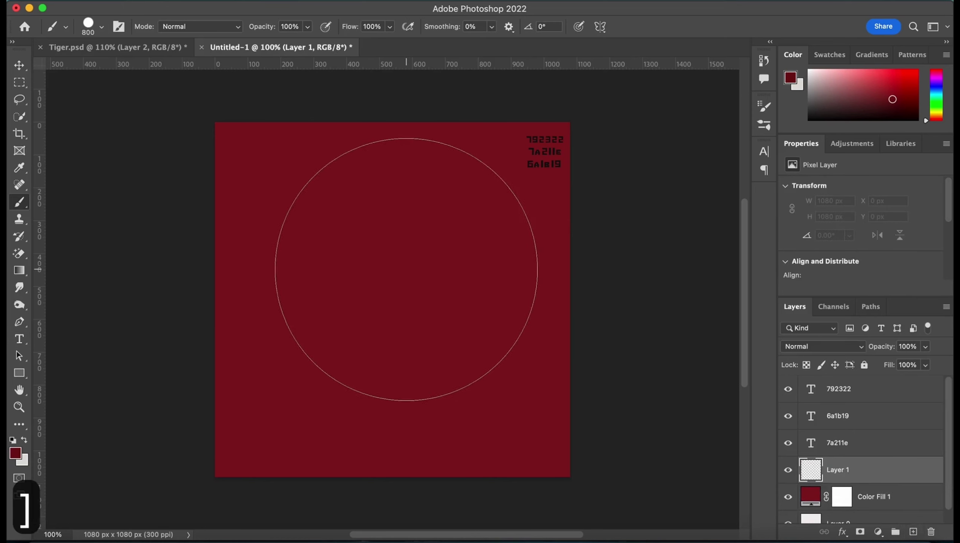
key(bracketright)
key(bracketright)
key(bracketright)
key(bracketleft)
click(392, 300)
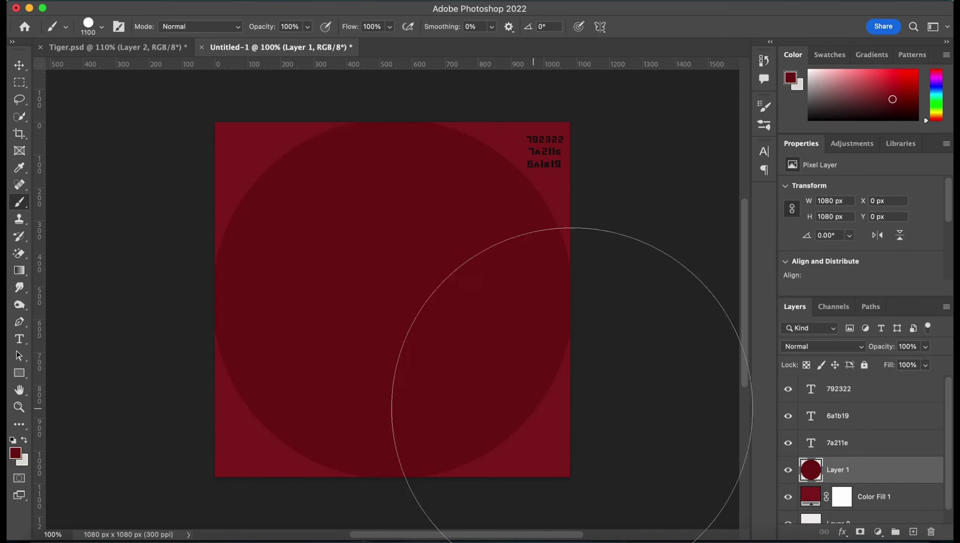
Step: Mask the circle's centre with a 950 px black dab to leave a ring
click(860, 533)
key(bracketleft)
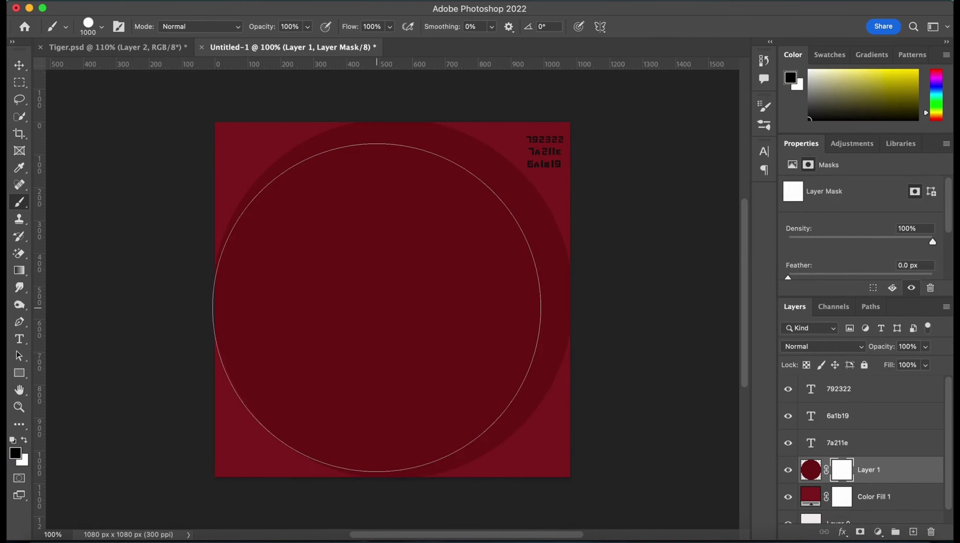
right_click(394, 304)
text(9)
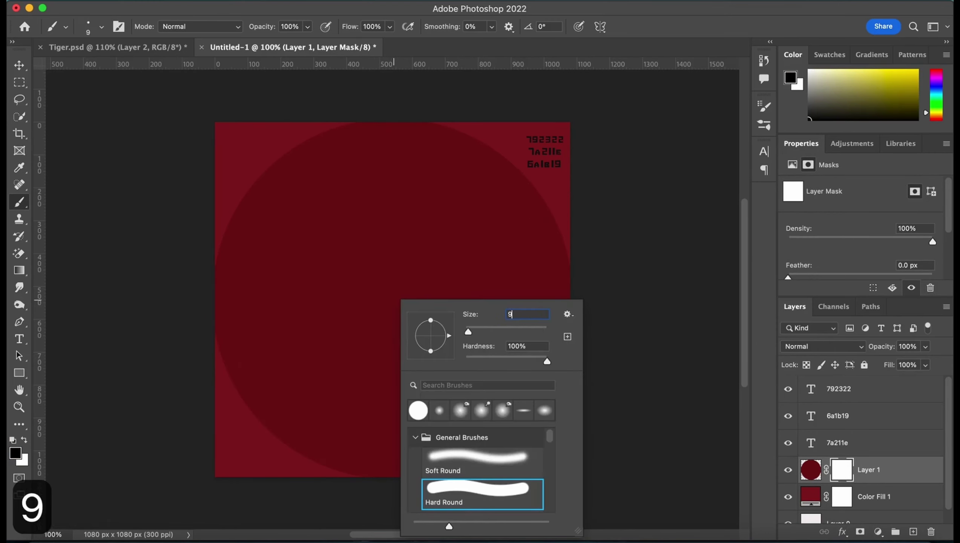
text(50)
key(Return)
click(391, 298)
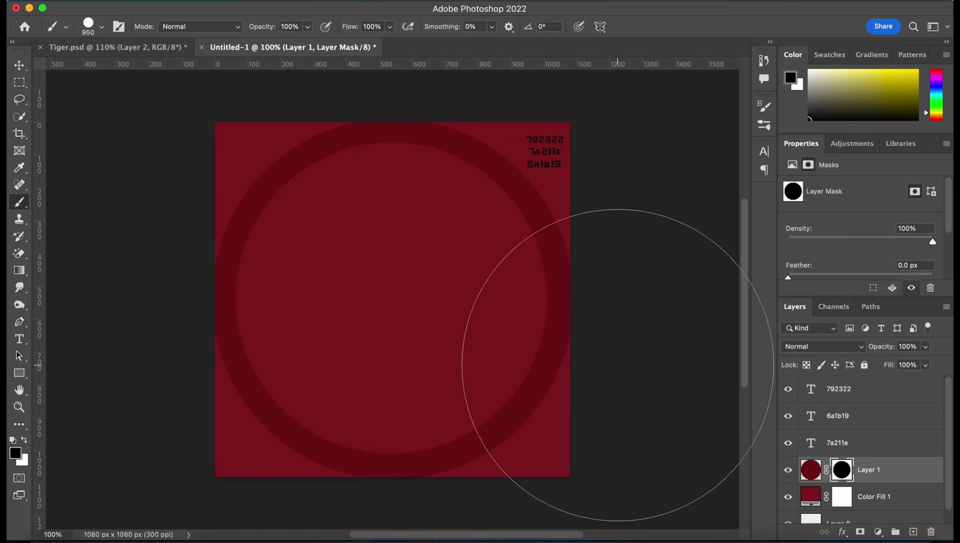
Step: Copy the 6a1b19 colour code and add a new empty layer above the ring
click(913, 532)
key(t)
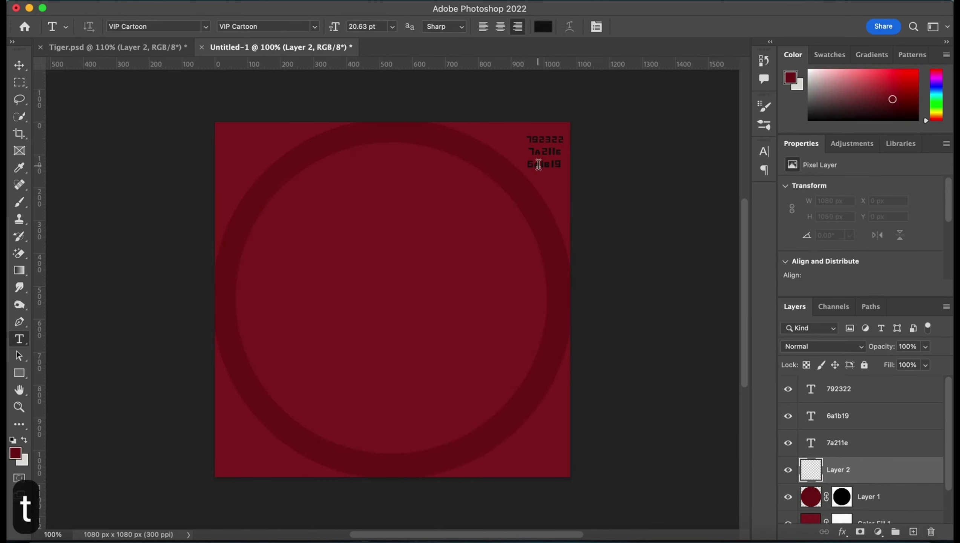
double_click(543, 164)
key(super+c)
click(893, 444)
click(893, 496)
scroll(894, 476, down, 2)
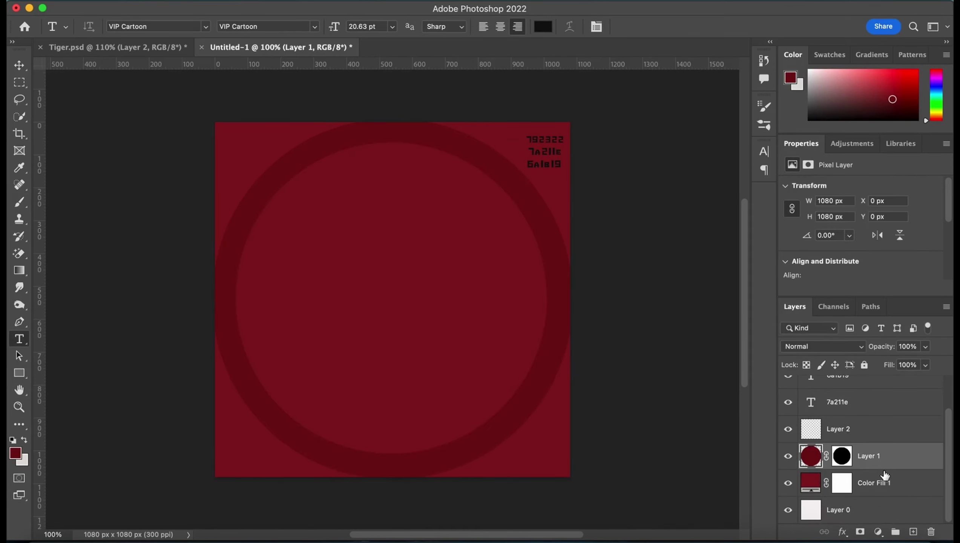
click(913, 531)
Step: Stamp an 830 px dark red disc inside the ring on the new layer
key(b)
key(bracketleft)
key(bracketleft)
key(bracketleft)
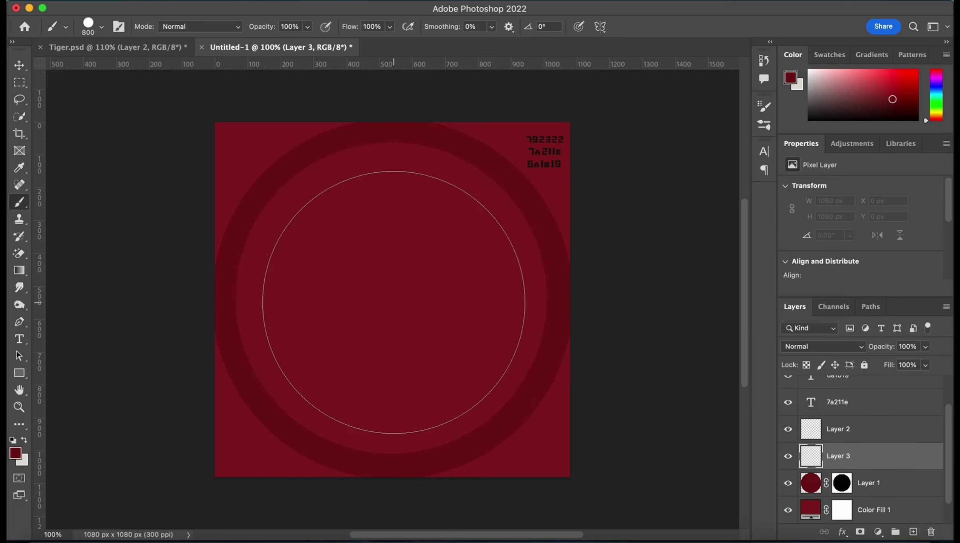
right_click(454, 303)
text(830)
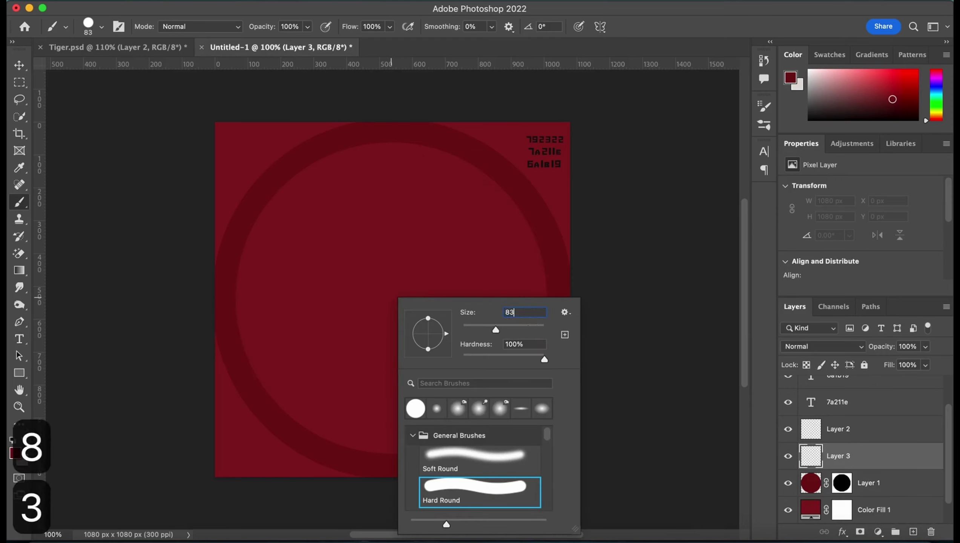
key(Return)
click(392, 299)
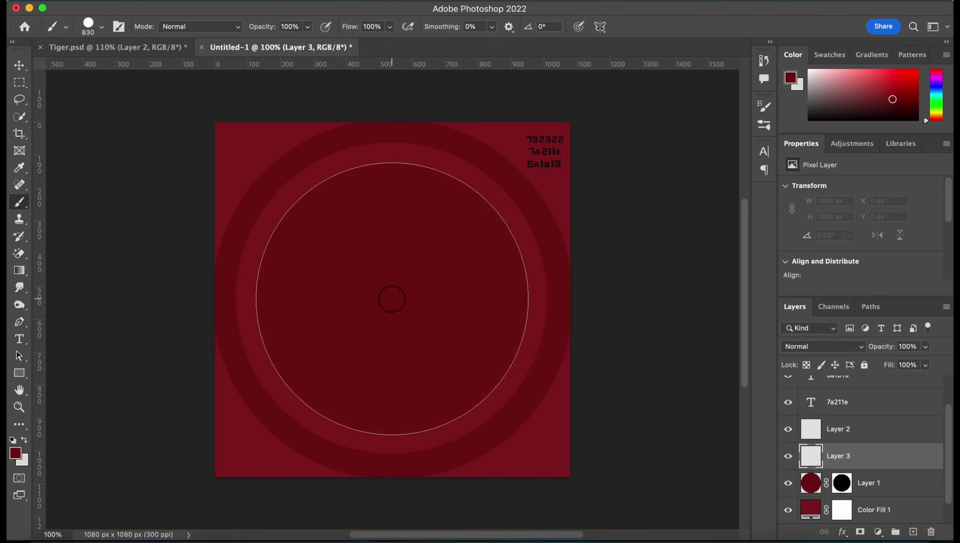
scroll(882, 461, down, 2)
click(905, 489)
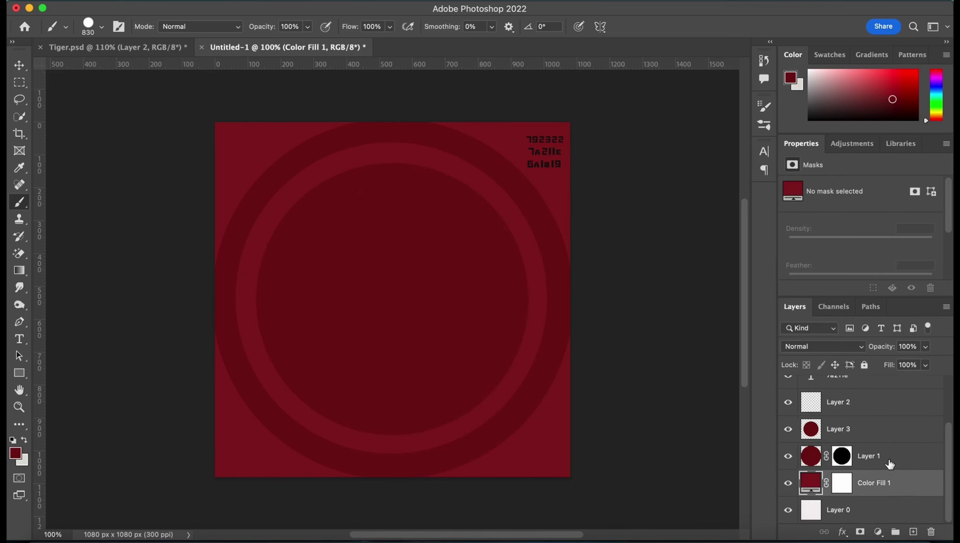
double_click(888, 458)
Step: Give the outer ring a Drop Shadow with increased distance
click(535, 328)
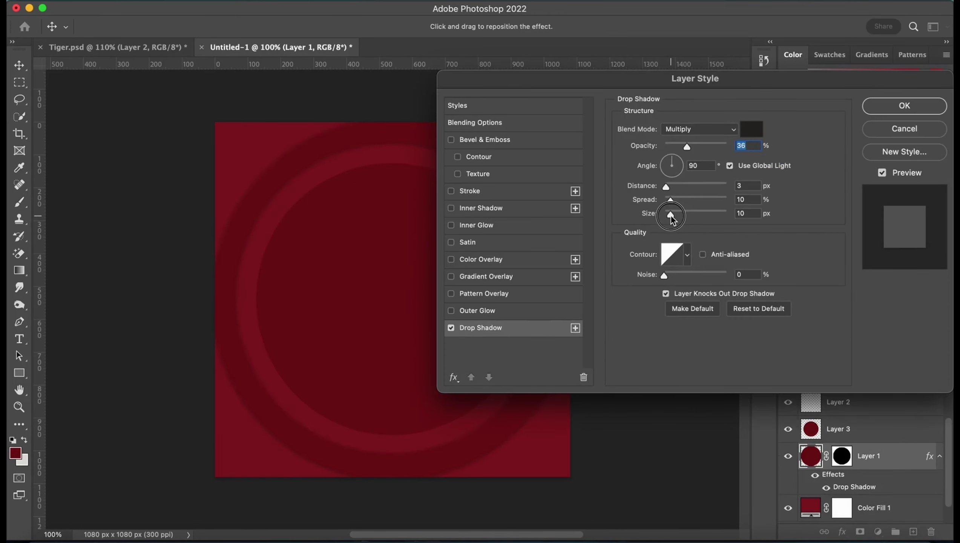
click(671, 215)
drag(666, 186, 670, 216)
click(894, 104)
Step: Mask the inner disc's centre with a 700 px black dab to form a second ring
key(v)
double_click(893, 428)
click(481, 328)
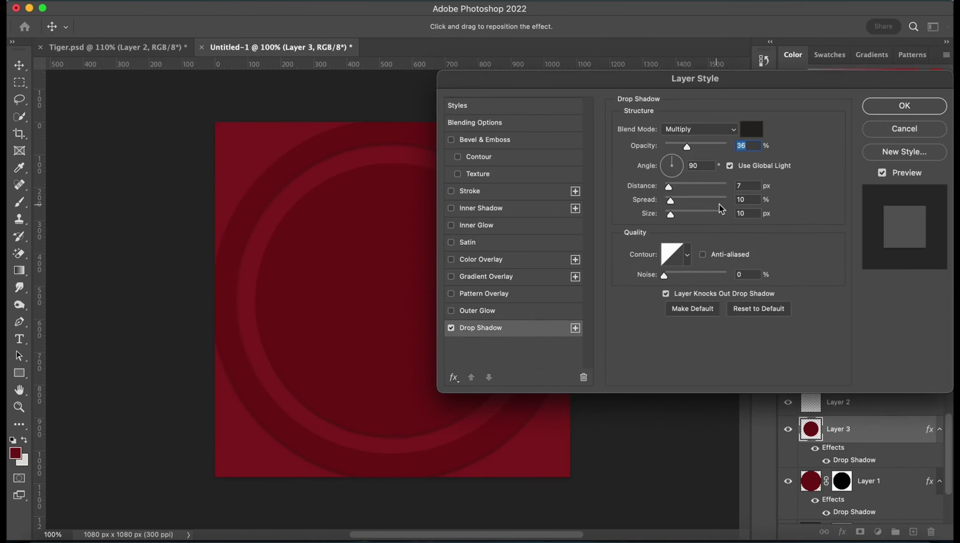
click(902, 128)
click(869, 532)
key(b)
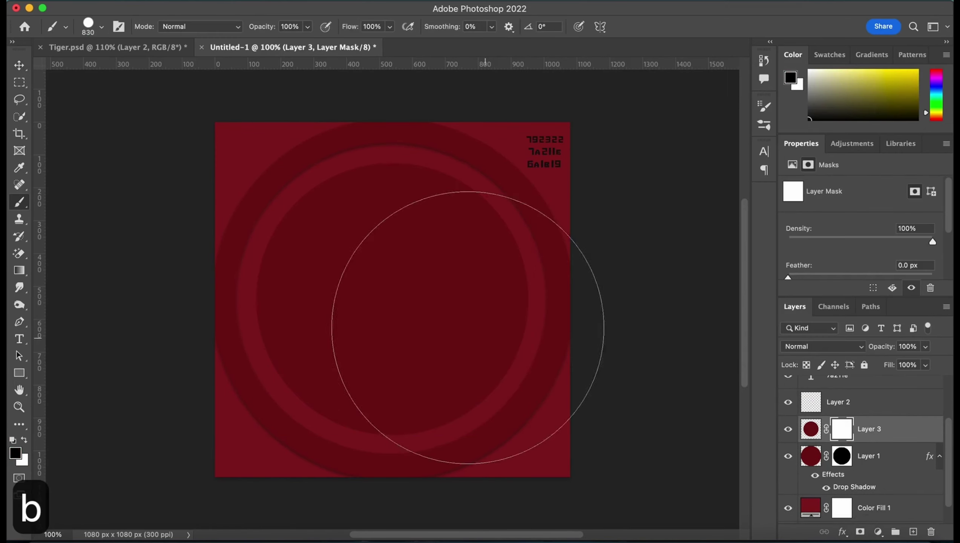
key([)
click(387, 301)
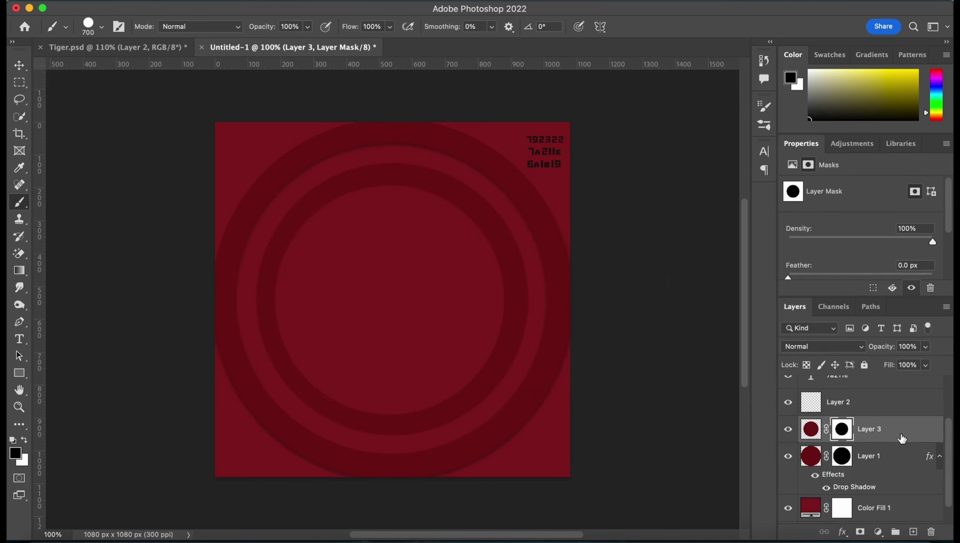
Step: Add a Drop Shadow to the inner ring layer
double_click(902, 438)
click(525, 327)
click(943, 106)
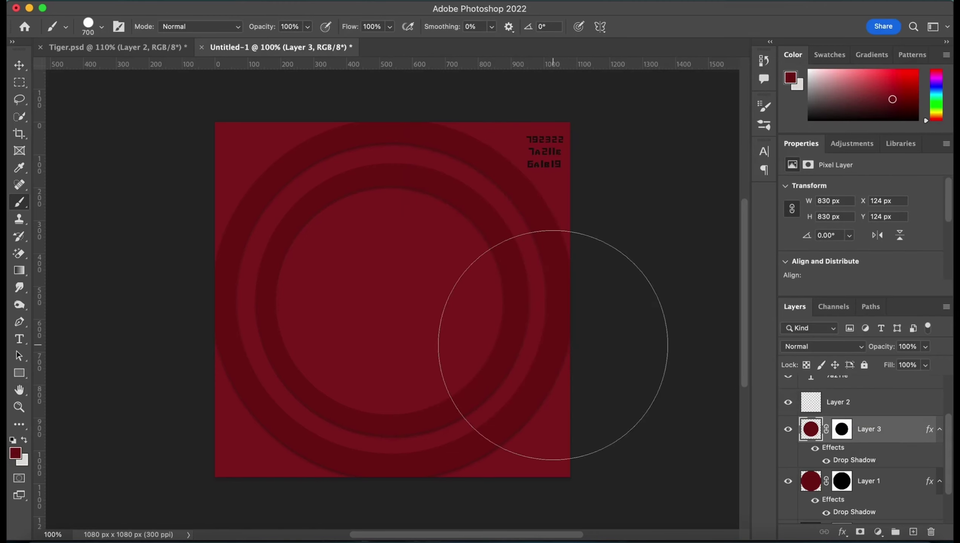
Step: Place Tiger_upscayl scaled down, tilted about -6.5° and centred, plus an empty layer above Layer 3
click(39, 538)
drag(100, 210, 440, 279)
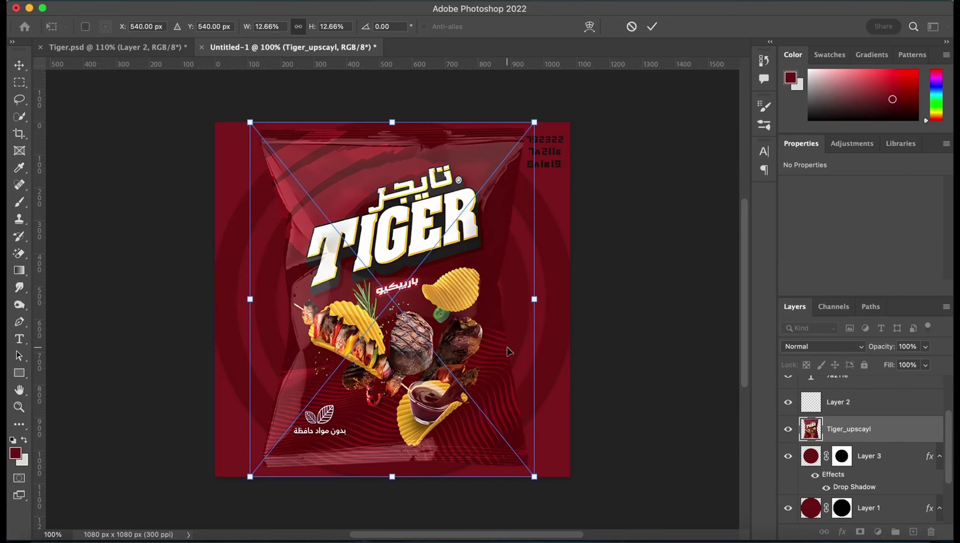
mouse_move(531, 300)
mouse_down()
mouse_move(477, 299)
mouse_move(465, 288)
mouse_up()
drag(384, 303, 427, 302)
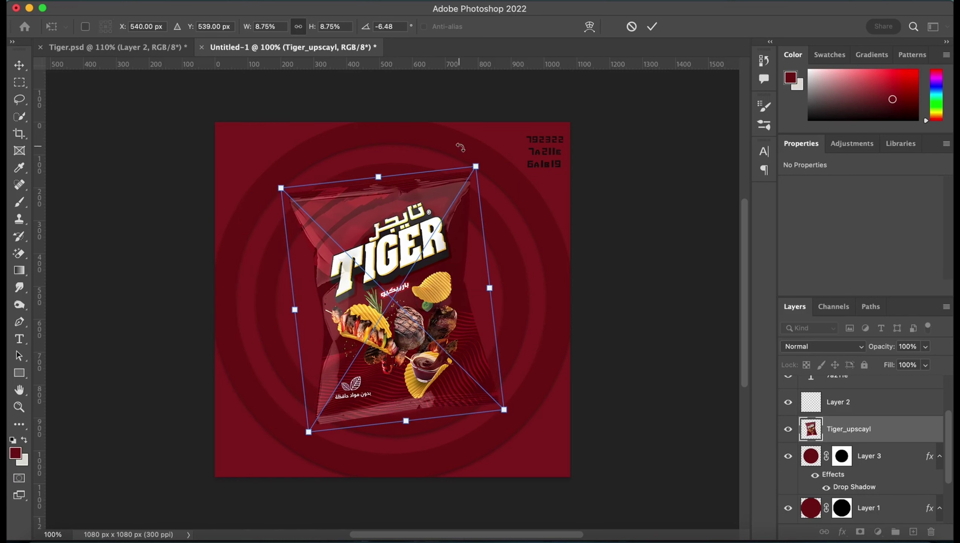
drag(489, 290, 481, 291)
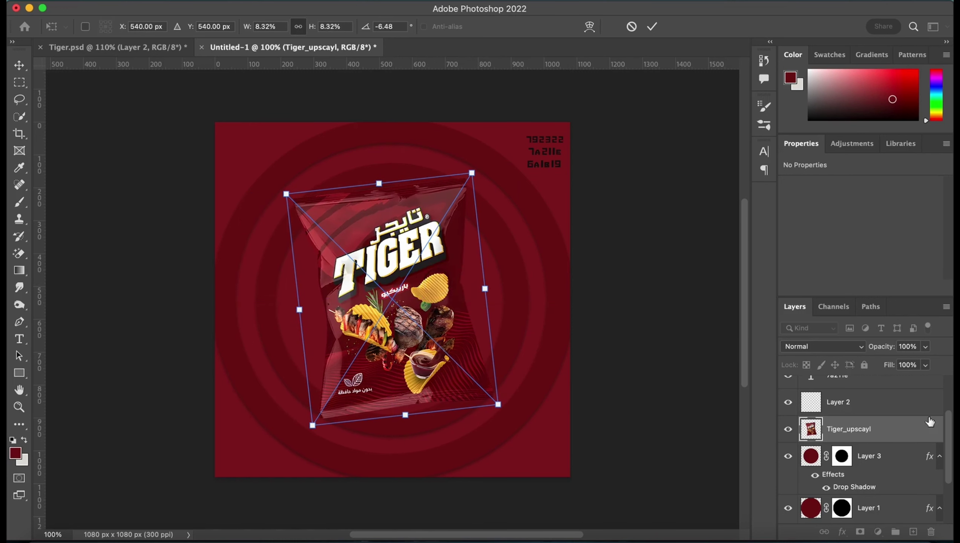
key(Return)
click(878, 453)
key(ctrl+shift+alt+n)
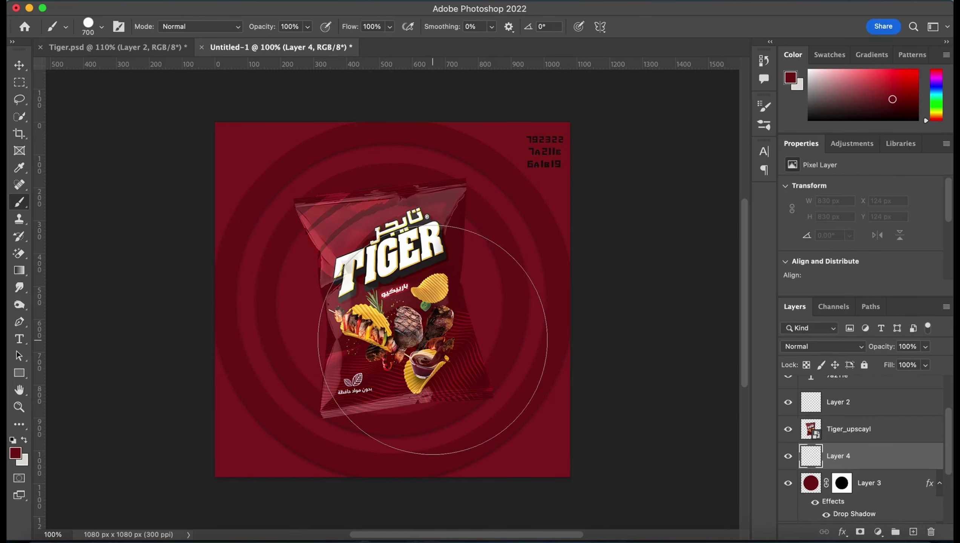
Step: Paint a soft white glow behind the bag on Layer 4
key(x)
click(389, 303)
key(ctrl+z)
right_click(418, 292)
double_click(490, 461)
click(394, 296)
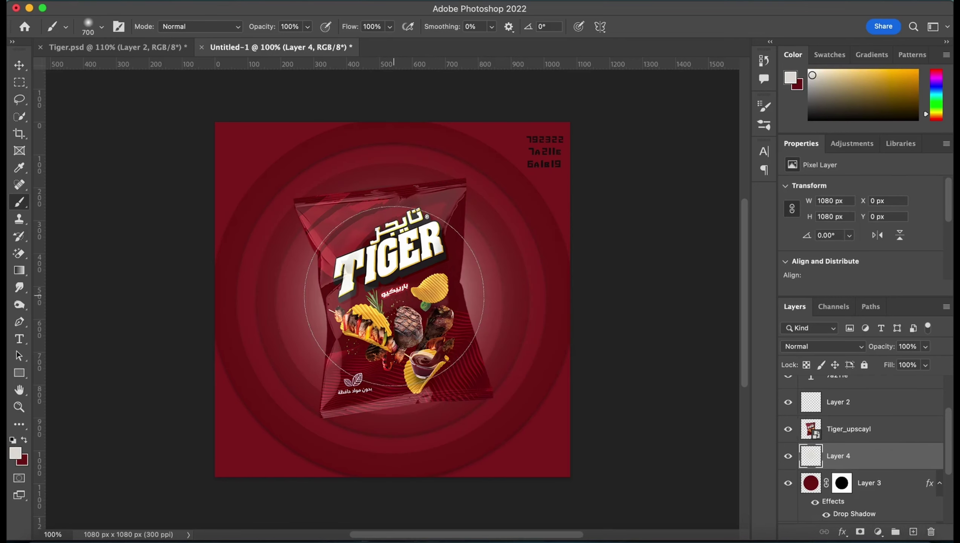
Step: Add Layer 5 above the inner ring and brighten the painting colour to a stronger red
click(871, 483)
key(ctrl+shift+alt+n)
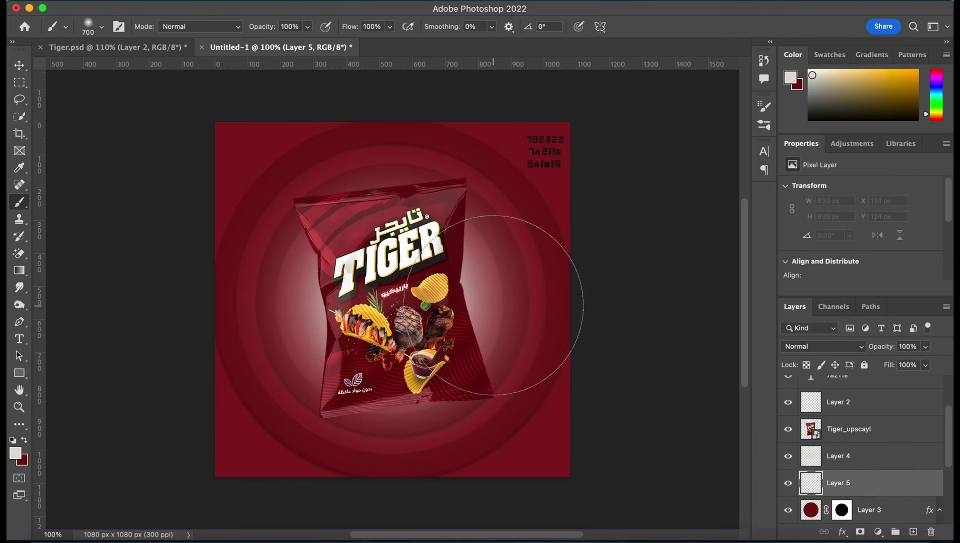
key(x)
drag(881, 76, 905, 87)
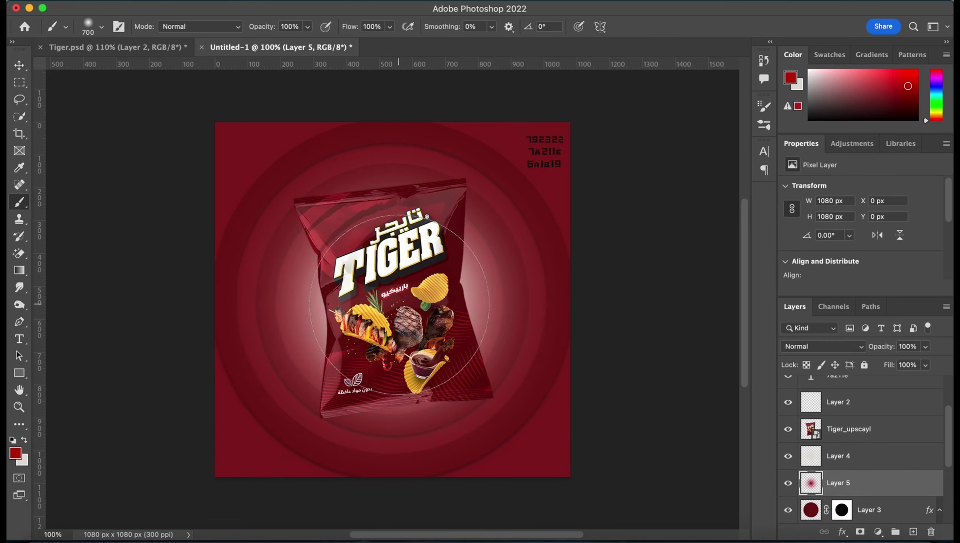
Step: Set Layer 4 to Linear Dodge (Add) and Layer 5 to Overlay blending
click(838, 455)
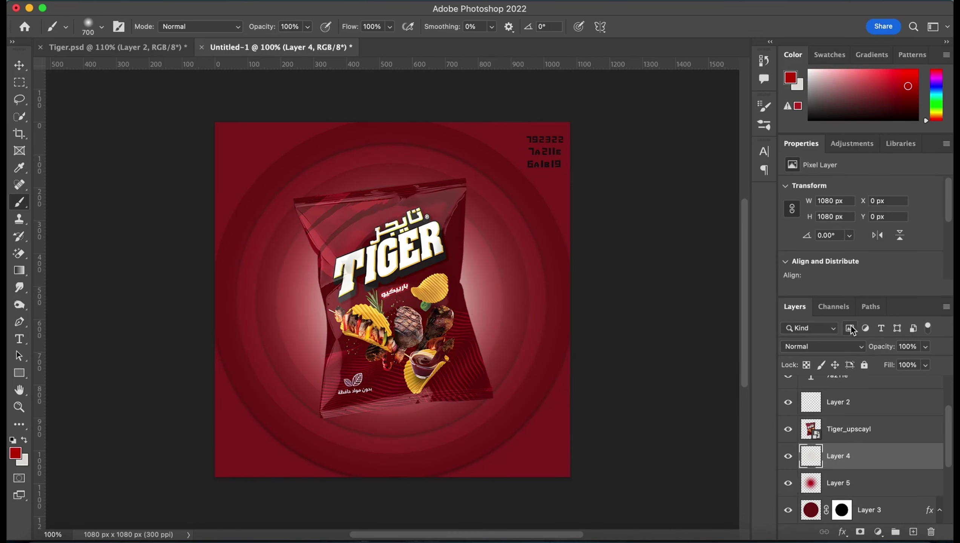
click(821, 346)
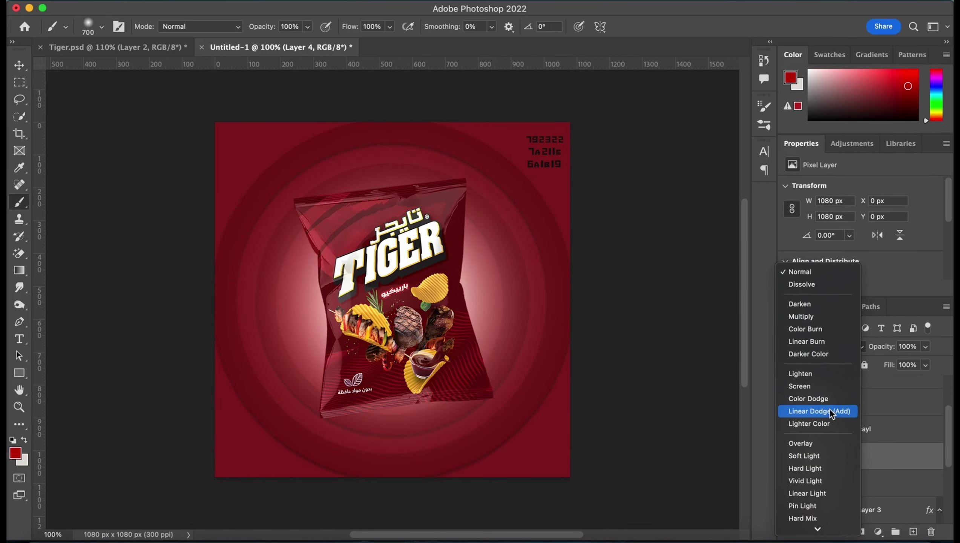
click(832, 412)
click(870, 485)
click(821, 347)
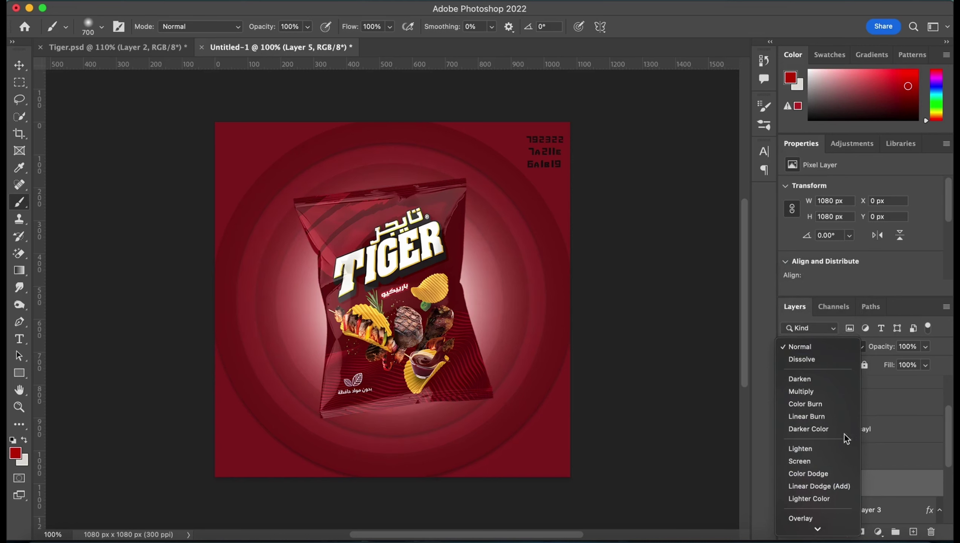
click(832, 519)
Step: Drag chips2.png from the ad images folder onto the canvas
key(v)
click(662, 290)
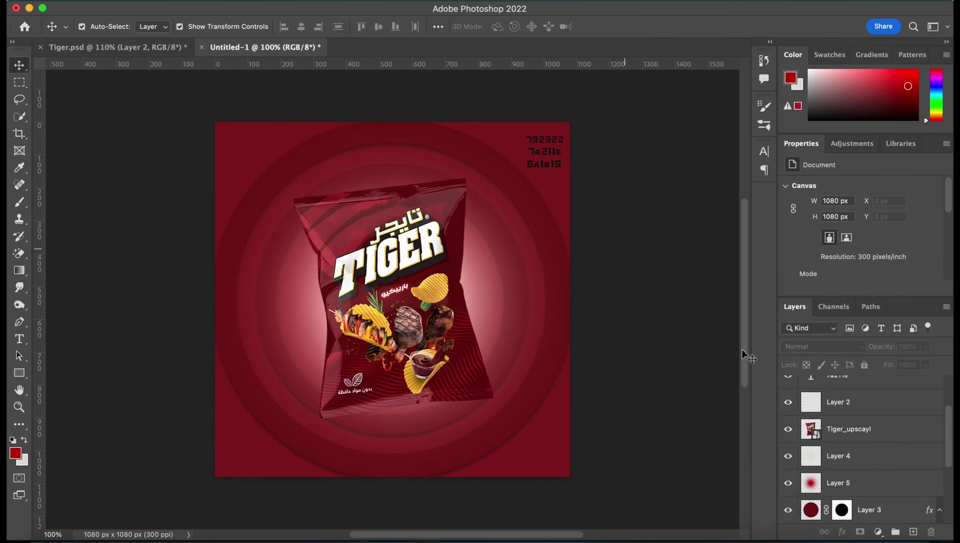
scroll(863, 437, up, 3)
click(853, 441)
shift+click(862, 391)
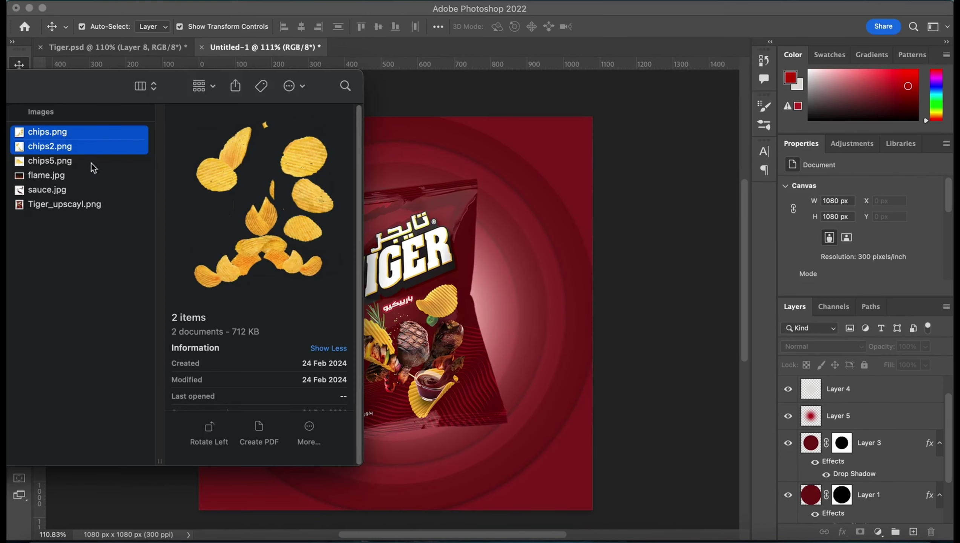
key(shift+Down)
drag(97, 151, 405, 321)
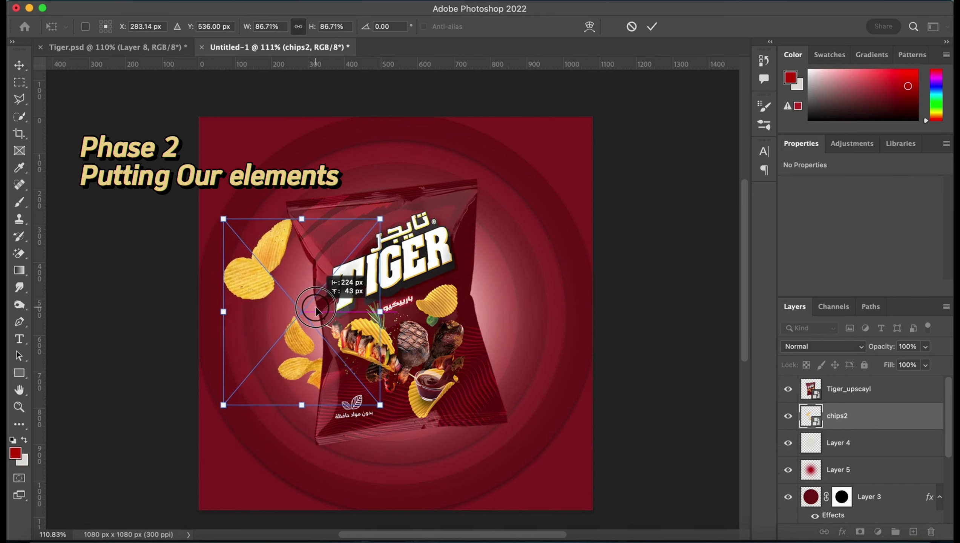
Step: Move chips2 to the left of the bag and rasterize its layer
drag(405, 321, 326, 306)
click(898, 418)
right_click(898, 418)
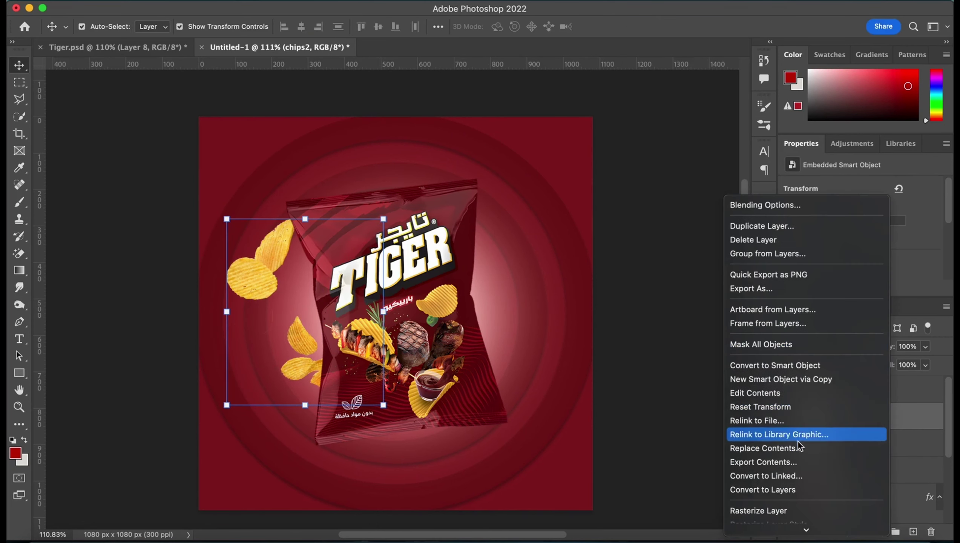
click(760, 466)
Step: Lasso a few chips, copy them to a new layer and shift them right and down
key(l)
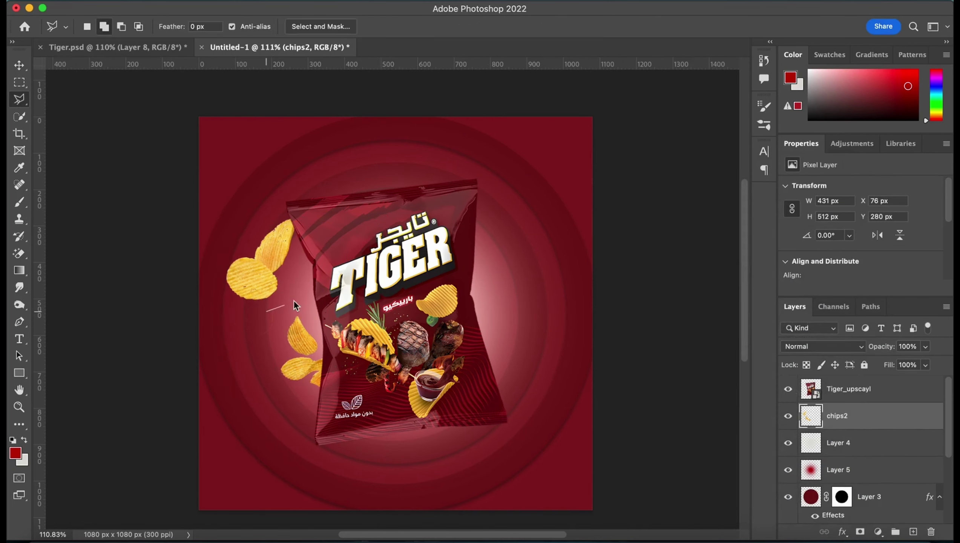
click(267, 313)
right_click(267, 313)
click(304, 358)
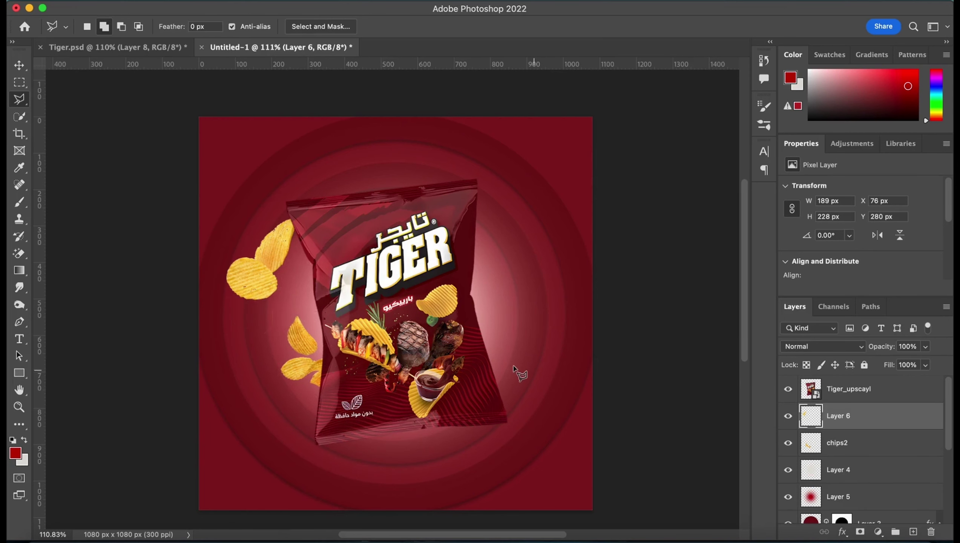
key(ctrl+t)
mouse_move(270, 263)
mouse_down()
mouse_move(294, 275)
mouse_move(290, 282)
mouse_up()
key(Return)
key(ctrl+t)
key(Return)
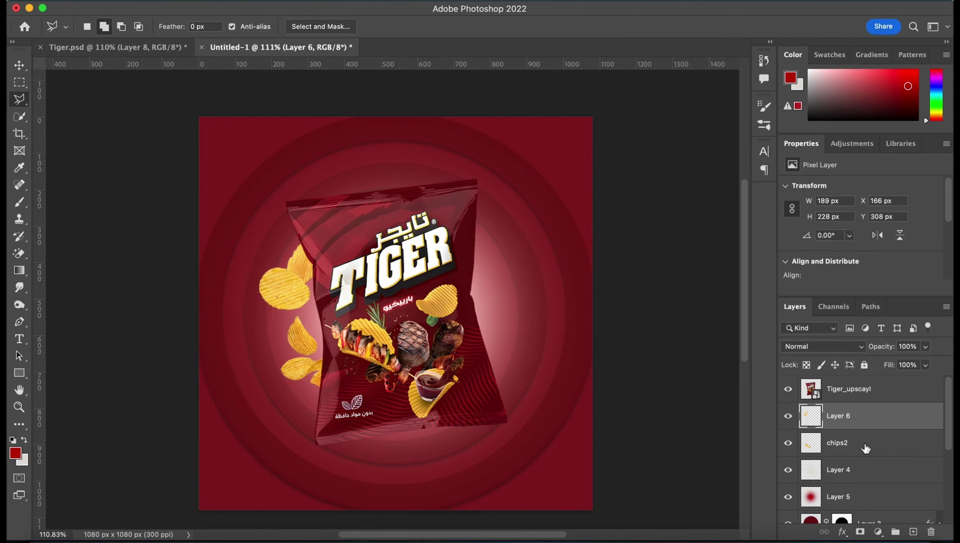
Step: Place chips.png on the right side of the bag, rotated about twenty degrees
click(88, 533)
drag(94, 143, 456, 289)
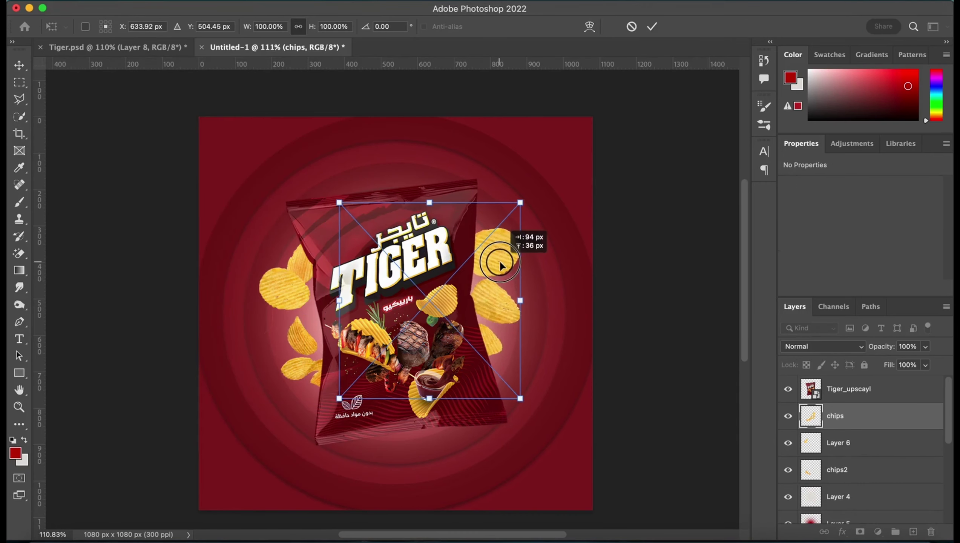
drag(531, 254, 567, 265)
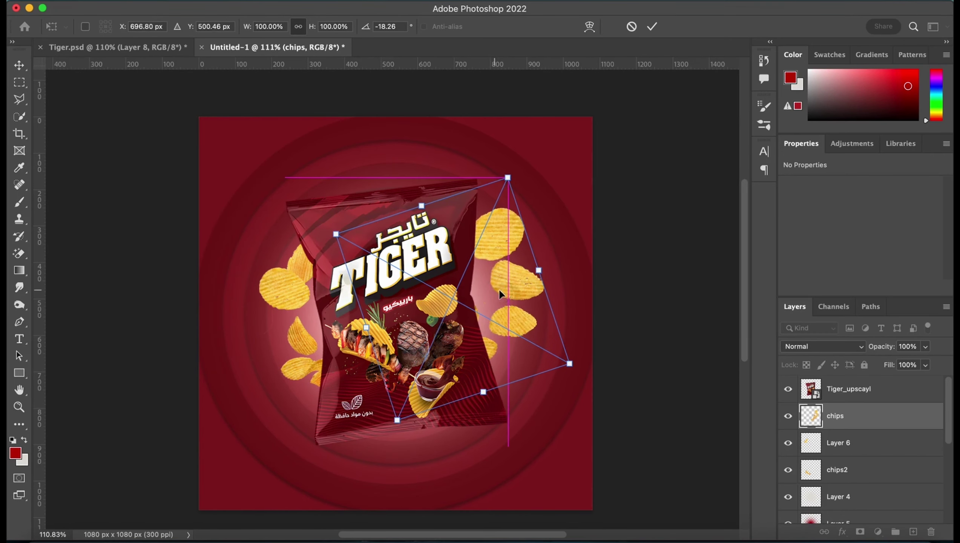
drag(509, 306, 495, 314)
key(Return)
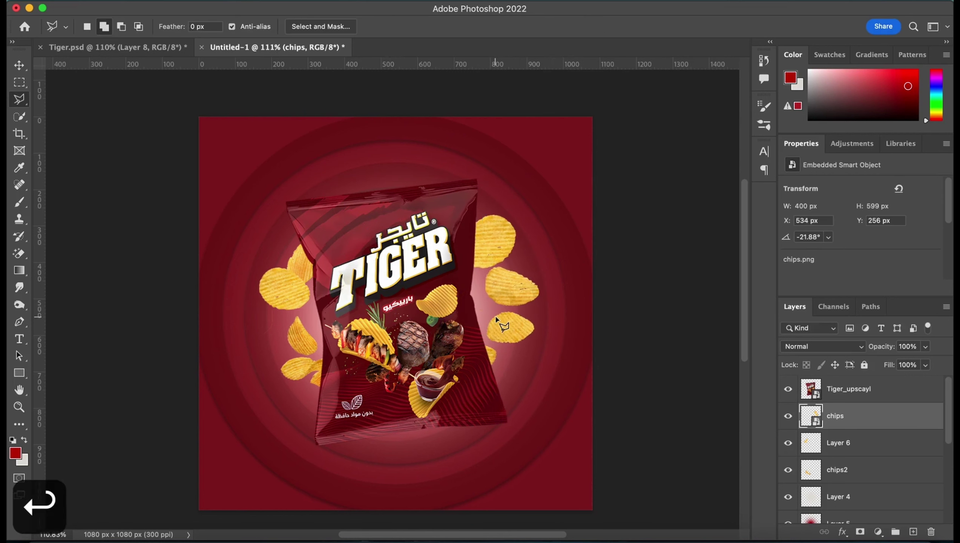
click(788, 416)
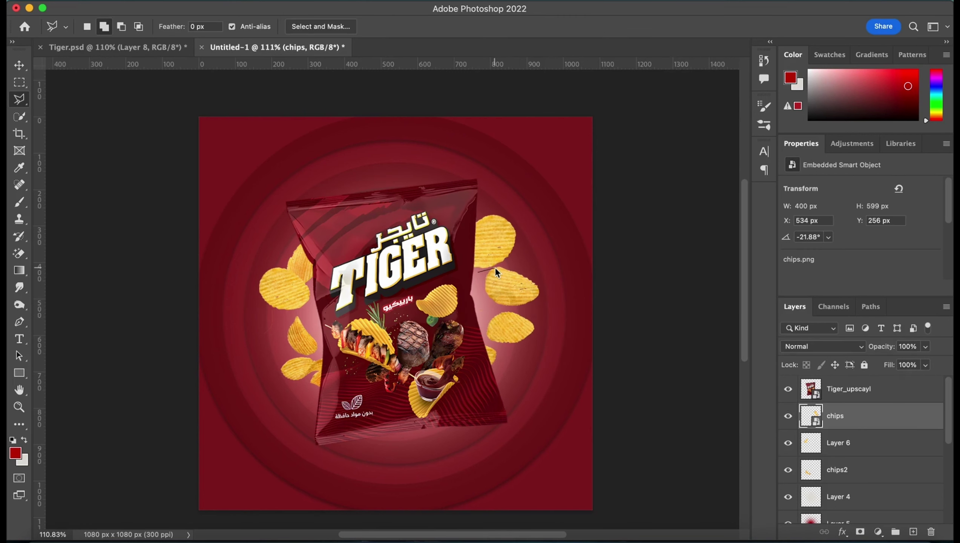
Step: Lasso a right-side chip and copy it to a new layer
click(522, 258)
click(527, 142)
click(442, 236)
right_click(561, 225)
click(556, 336)
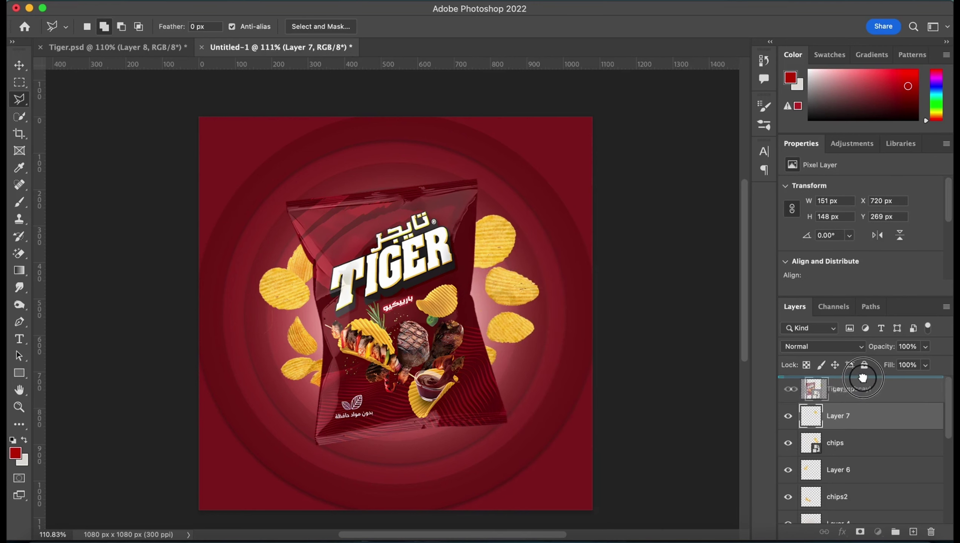
Step: Tilt Layer 7 and the chips layer together slightly
scroll(420, 365, up, 2)
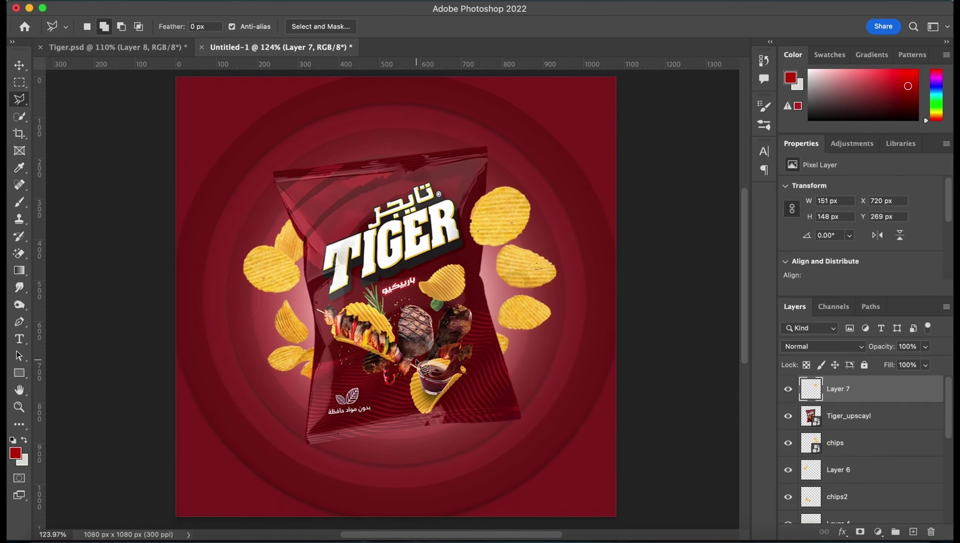
ctrl+click(879, 443)
key(ctrl+t)
drag(575, 312, 523, 304)
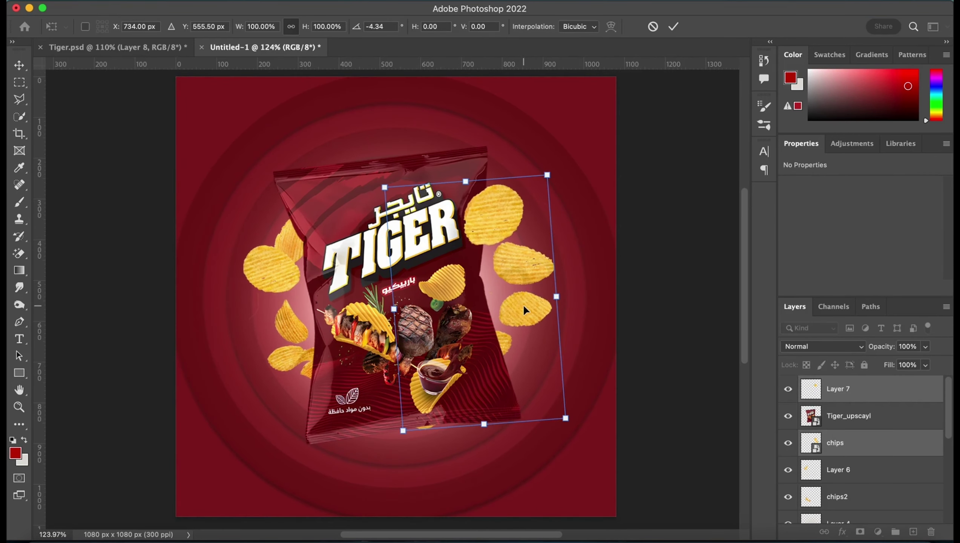
key(Return)
Step: Deselect the layers and open the ad images folder to pick flame.jpg
key(v)
click(581, 296)
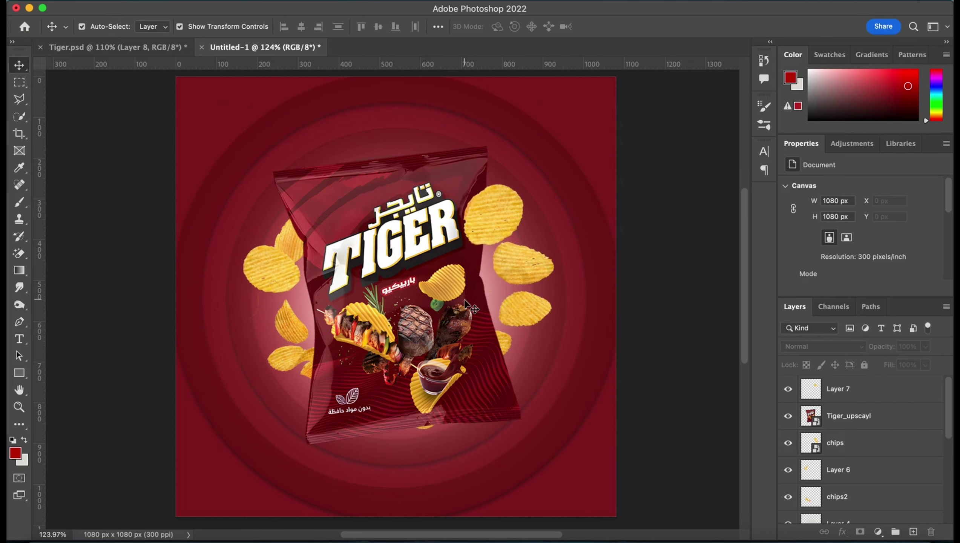
click(100, 186)
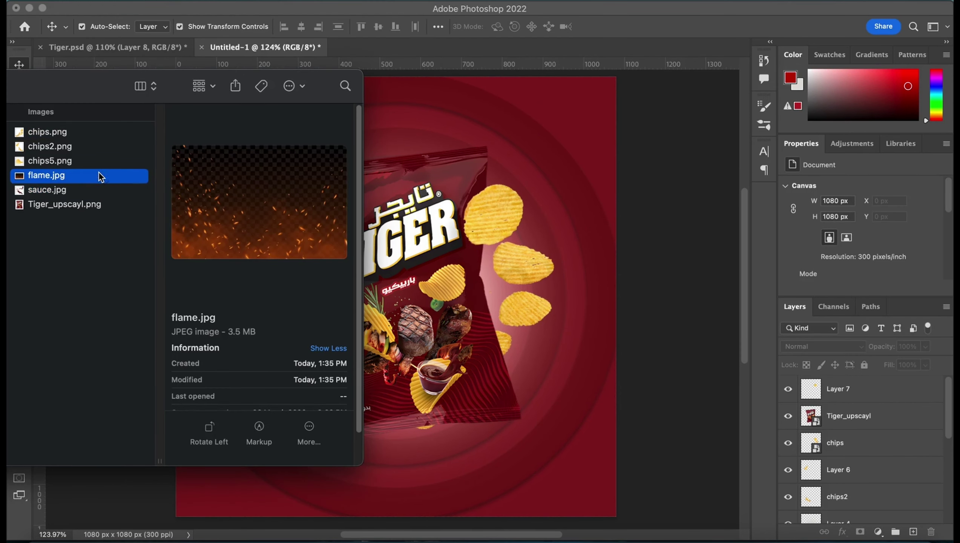
Step: Place flame.jpg into the ad and scale it down to about 42%
double_click(98, 176)
key(Return)
drag(840, 388, 887, 453)
scroll(666, 433, down, 2)
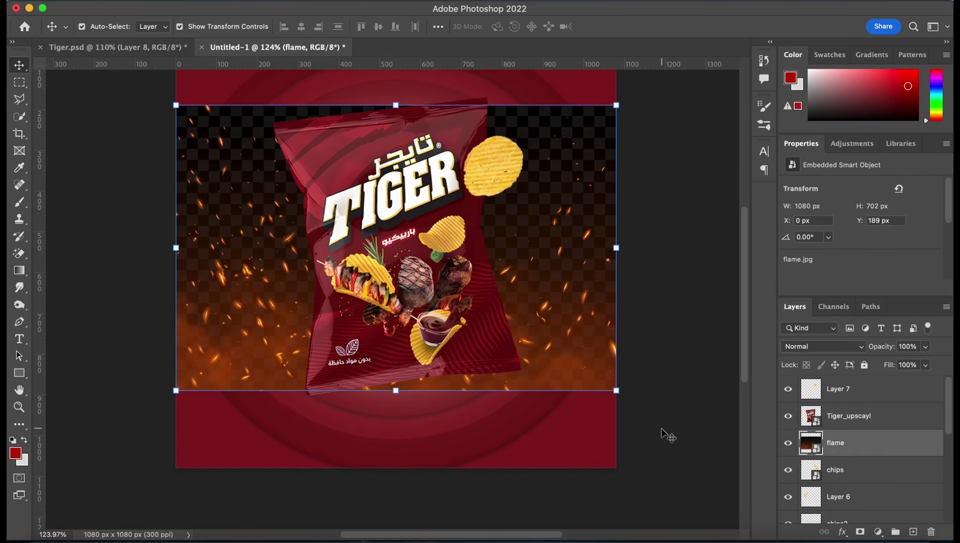
drag(616, 130, 539, 189)
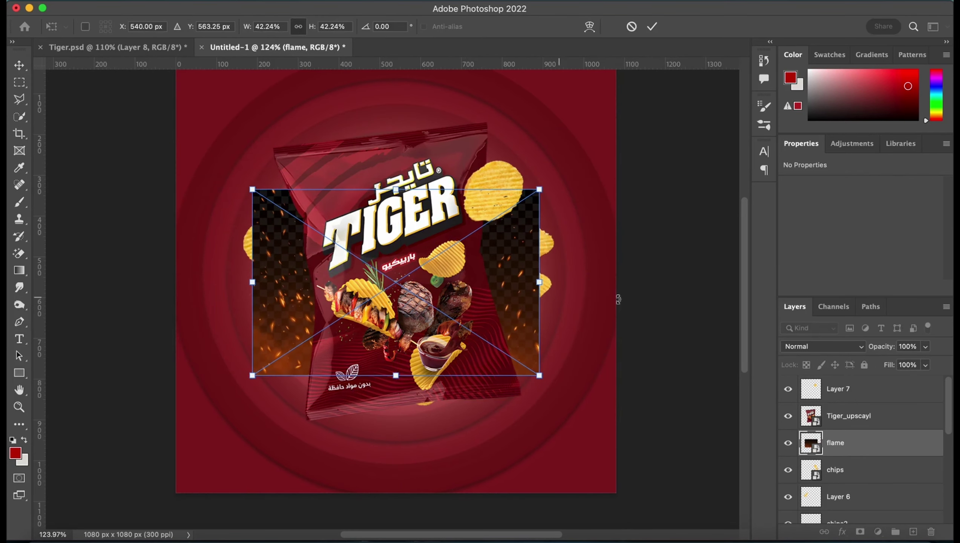
key(Return)
Step: Set the flame layer to Lighten, add a layer mask, and brush out the lower-left sparks
click(823, 346)
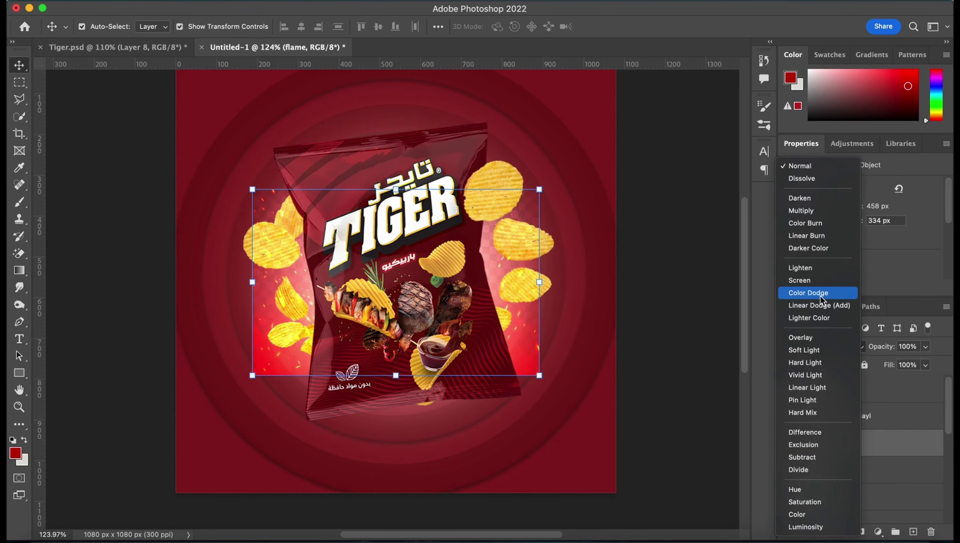
click(822, 268)
click(633, 423)
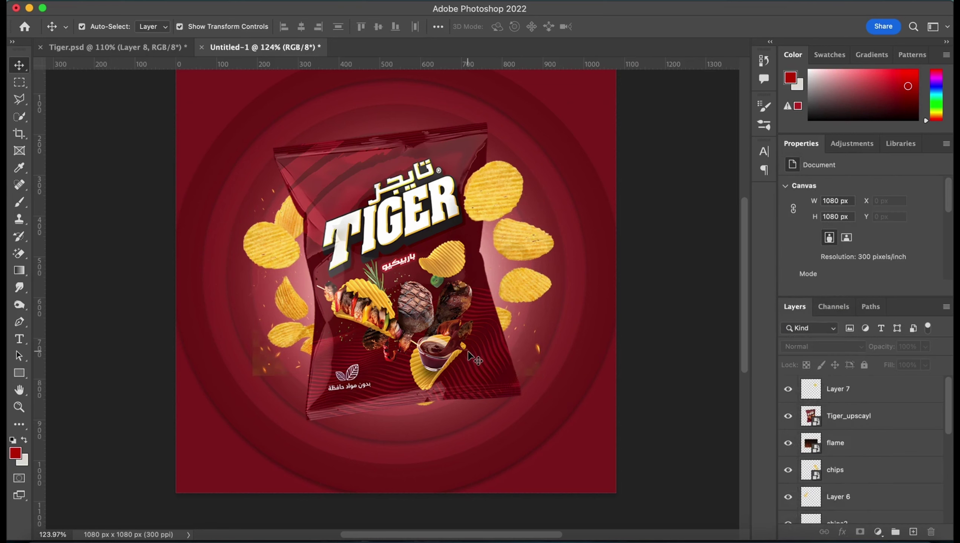
click(855, 437)
click(860, 532)
key(b)
scroll(388, 300, up, 5)
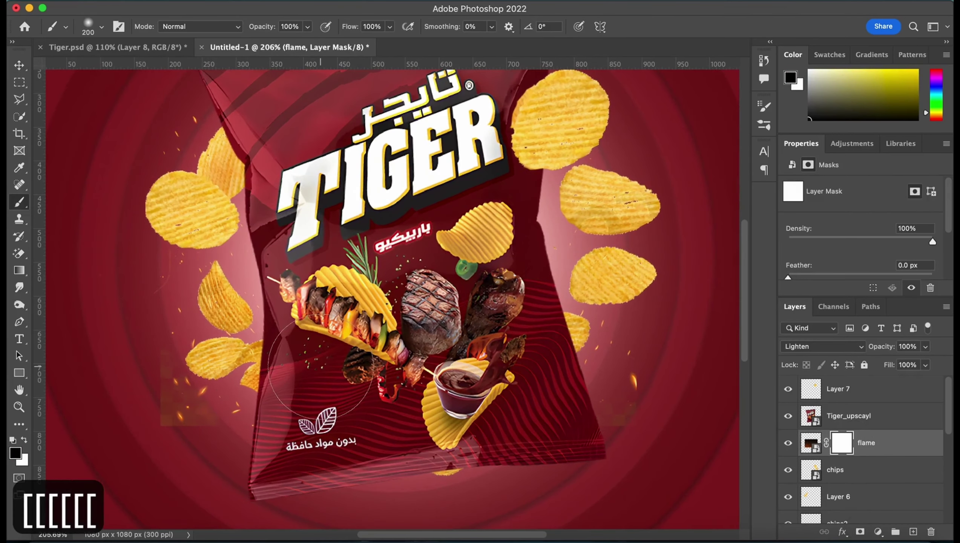
click(211, 420)
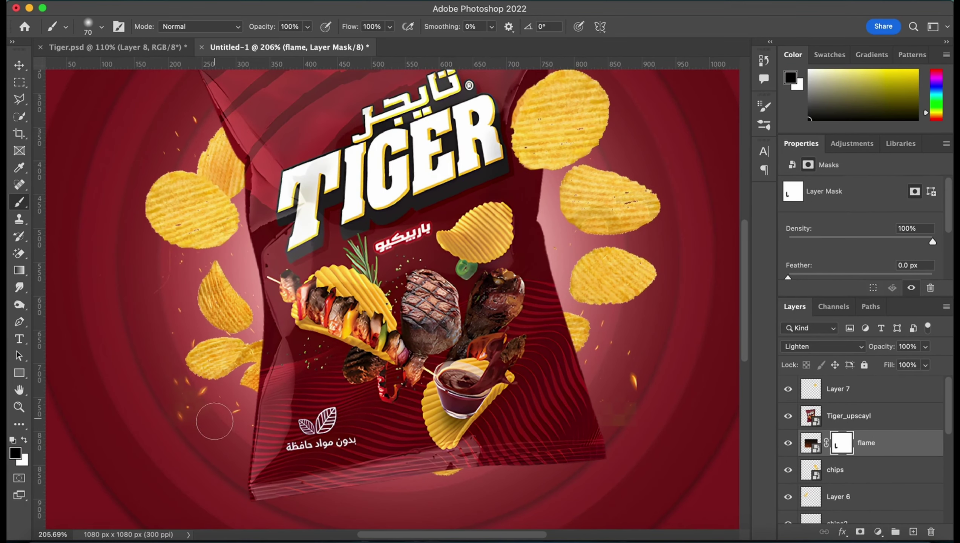
scroll(615, 408, down, 5)
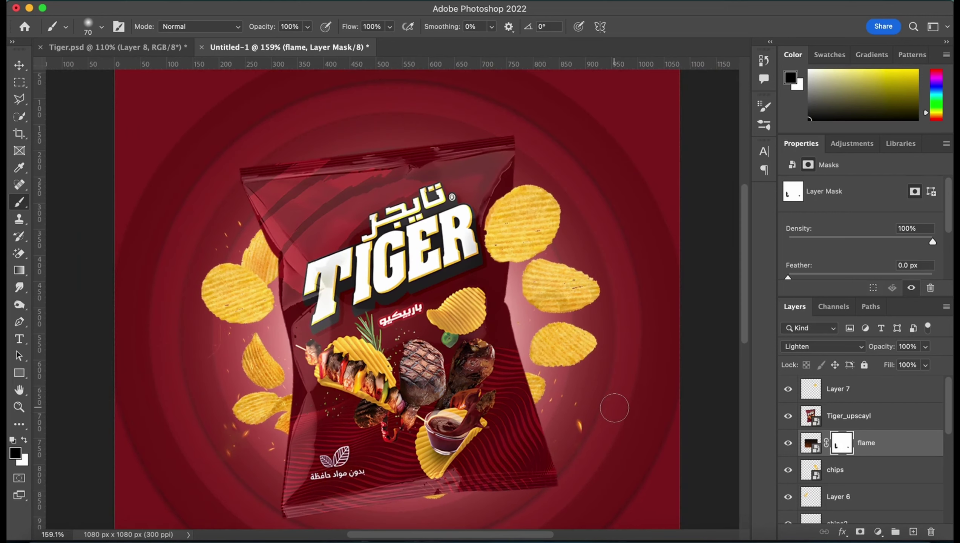
scroll(395, 320, down, 2)
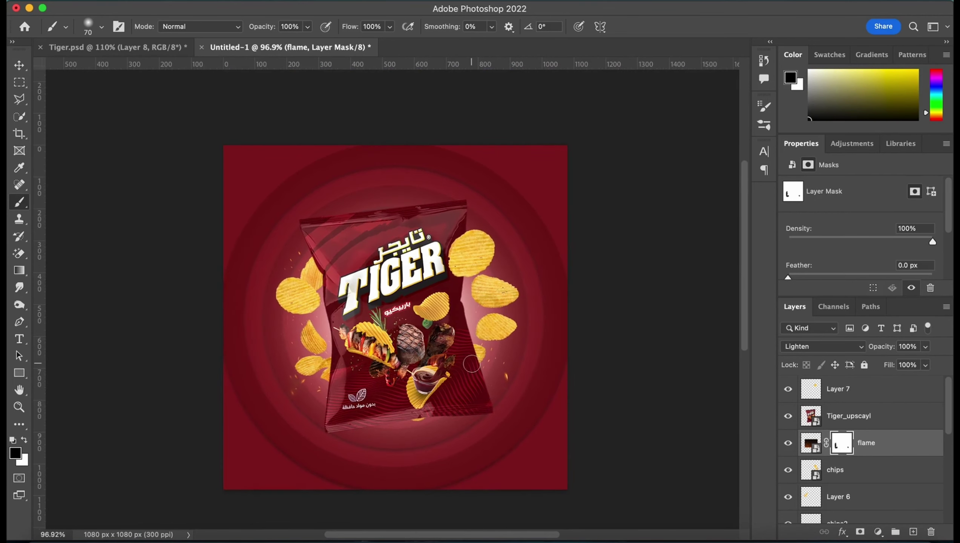
Step: Enlarge the flame layer slightly and undo the last mask stroke
key(super+t)
drag(509, 326, 519, 328)
key(Return)
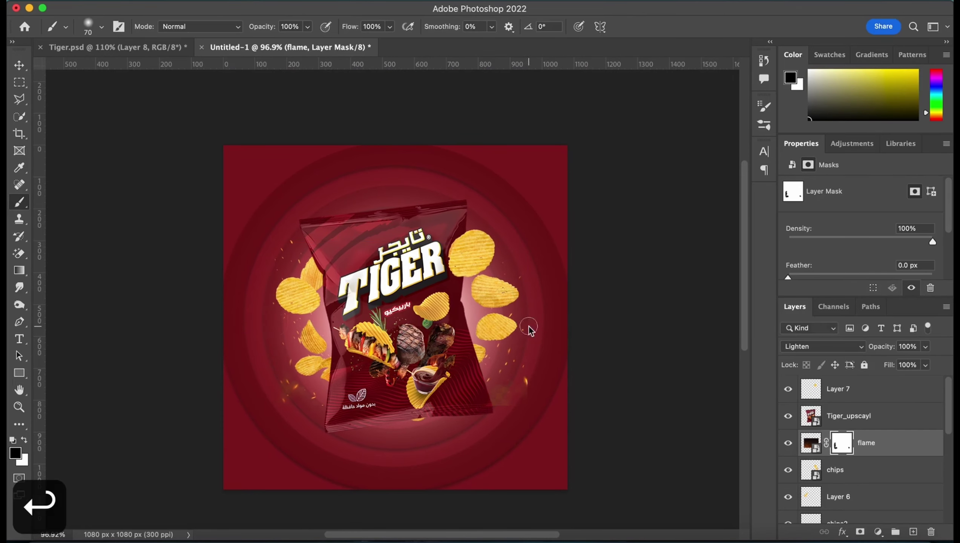
scroll(519, 420, up, 3)
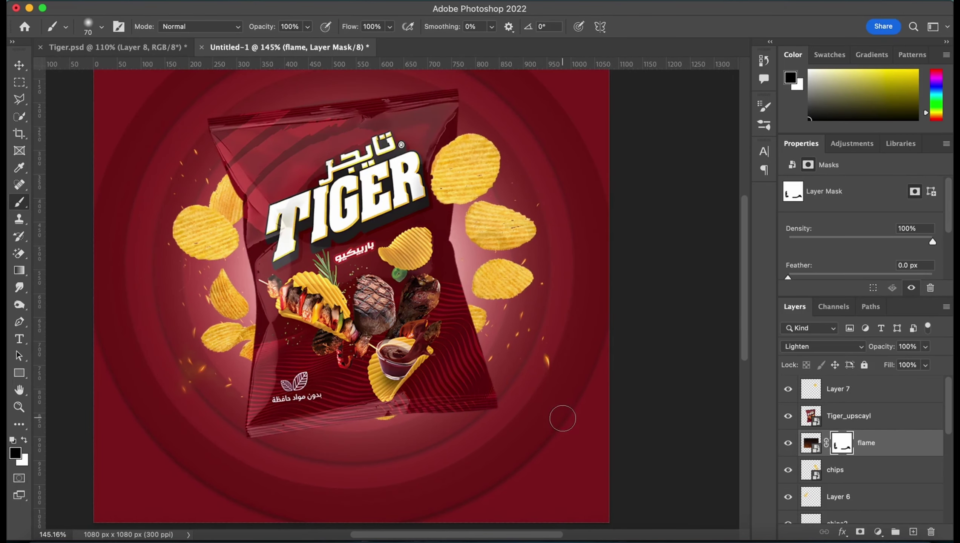
scroll(562, 418, up, 2)
key(super+z)
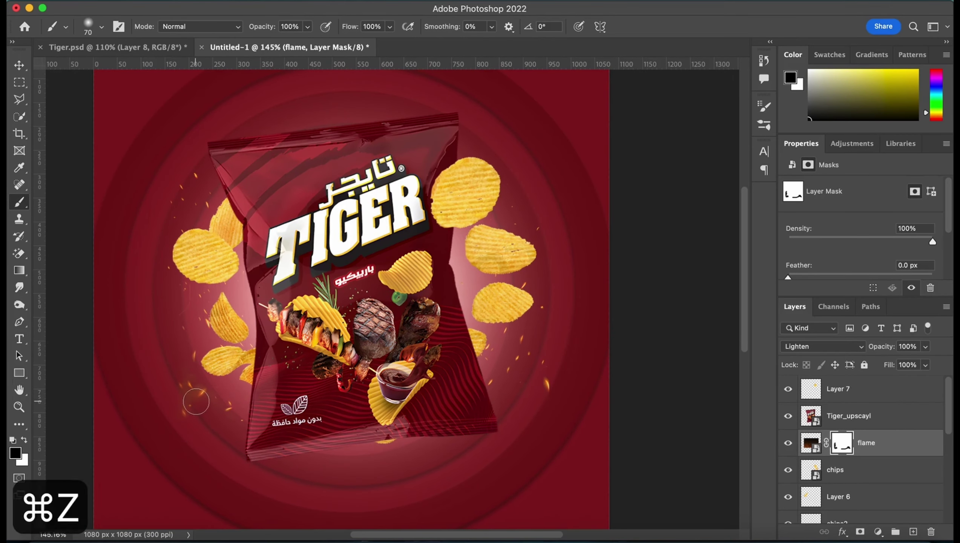
scroll(410, 371, down, 2)
scroll(411, 372, down, 2)
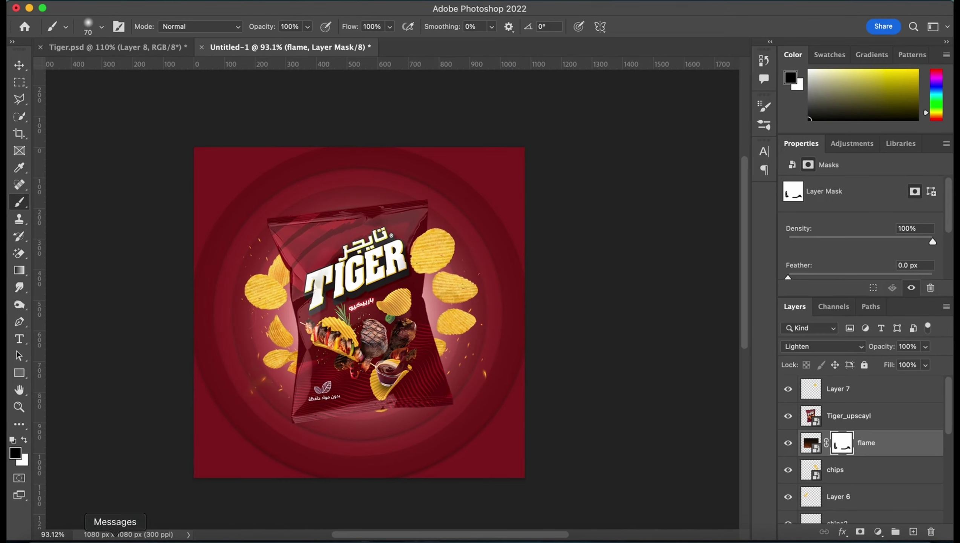
Step: Place sauce.png, shrink it, position it left of the bag, and move it up the stack
drag(101, 191, 492, 232)
drag(524, 147, 381, 289)
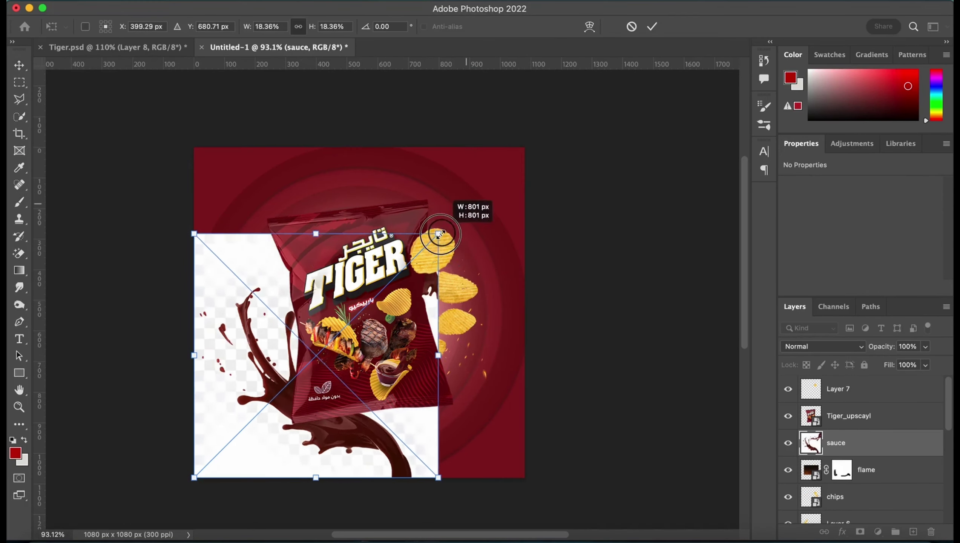
drag(346, 360, 418, 285)
key(Return)
mouse_move(848, 442)
mouse_down()
mouse_move(886, 379)
mouse_move(870, 461)
mouse_up()
Step: Erase the sauce's white background with the Magic Eraser and scale the splash down further
key(e)
click(439, 333)
click(542, 251)
key(super+t)
scroll(392, 299, up, 3)
mouse_move(480, 314)
mouse_down()
mouse_move(264, 312)
mouse_move(355, 320)
mouse_move(333, 319)
mouse_up()
drag(307, 345, 310, 344)
key(Return)
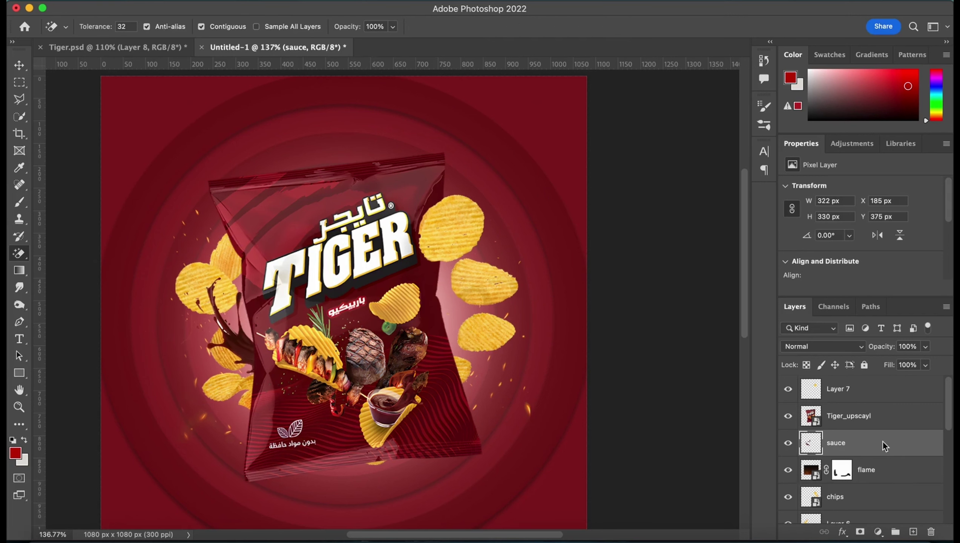
Step: Duplicate the sauce splash, flip it horizontally, and rotate it about 170° right of the bag
key(super+j)
key(super+t)
right_click(230, 326)
click(233, 327)
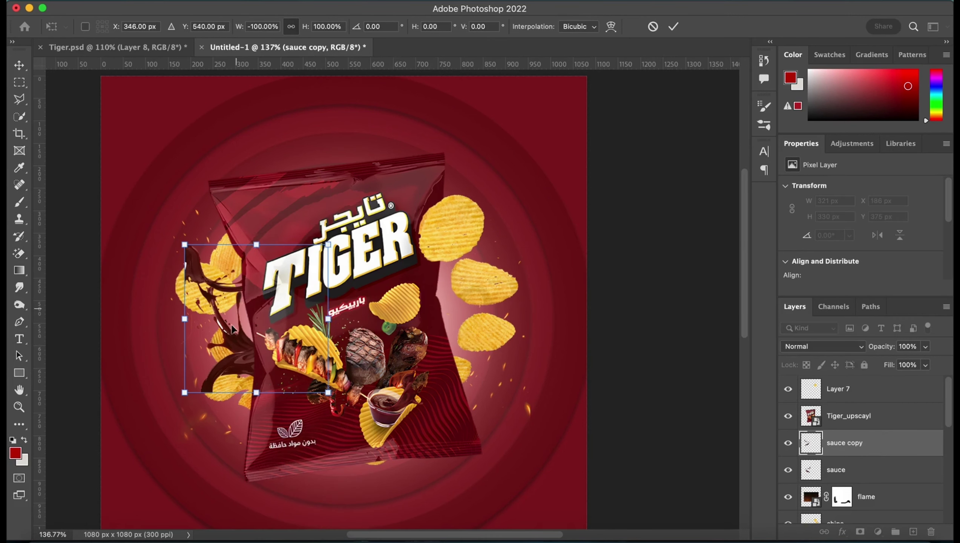
drag(248, 348, 441, 323)
drag(342, 327, 540, 307)
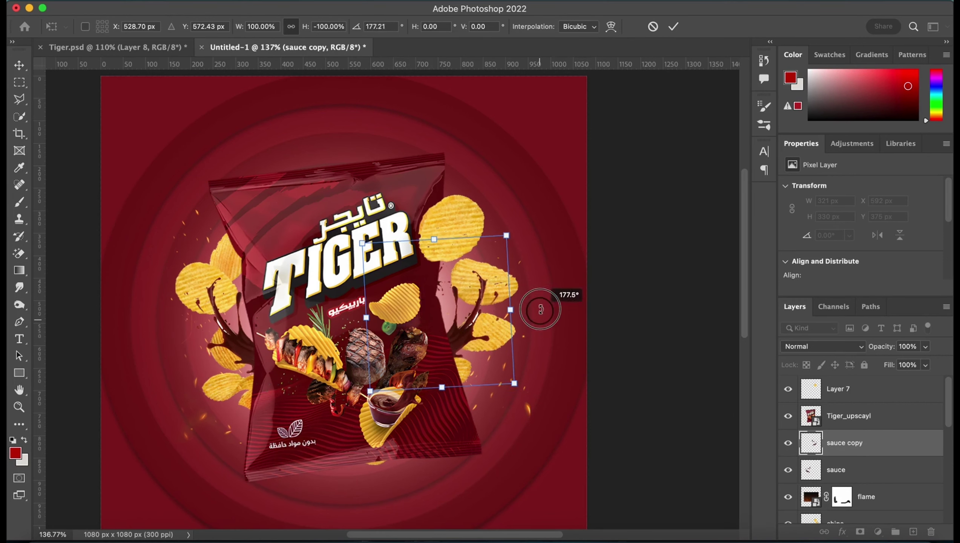
drag(425, 346, 420, 347)
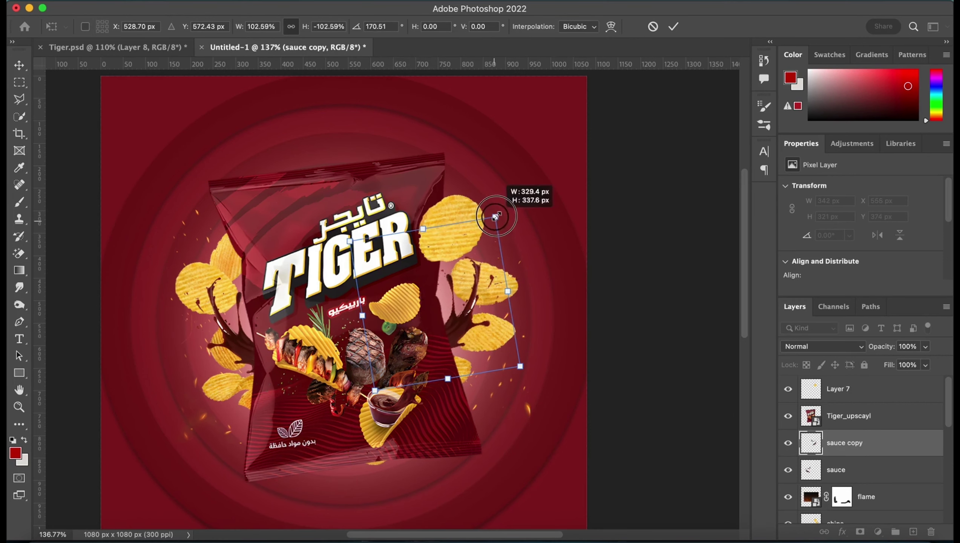
drag(493, 221, 484, 205)
drag(494, 295, 458, 376)
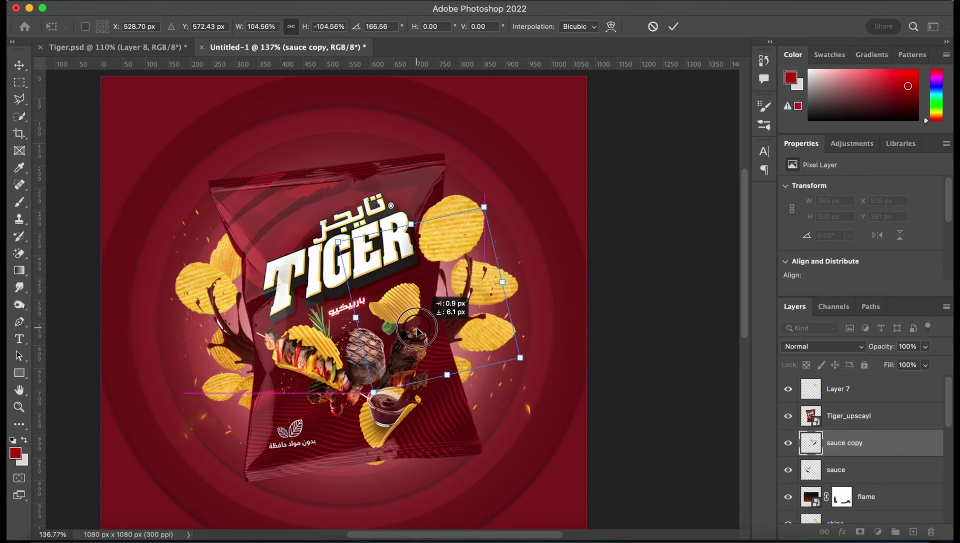
drag(420, 329, 417, 332)
drag(500, 281, 495, 285)
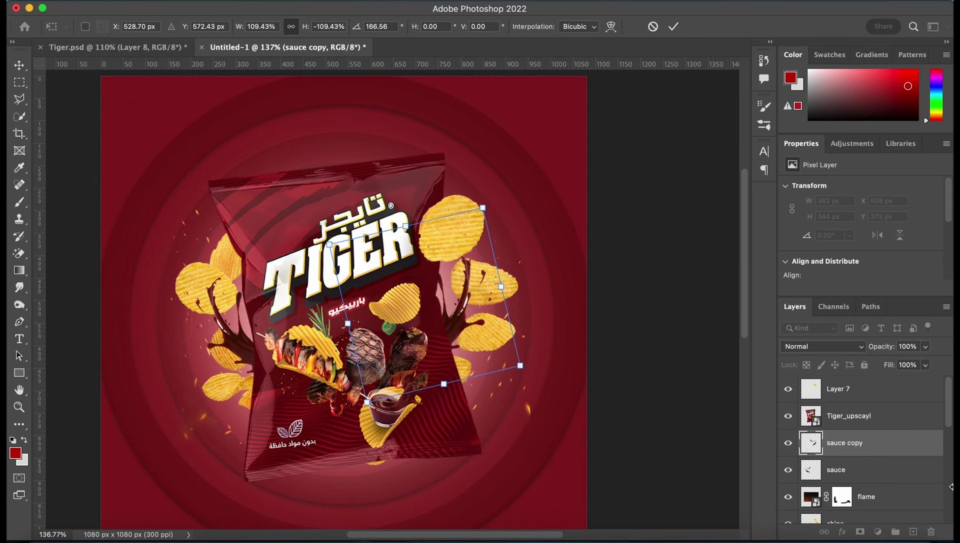
key(Return)
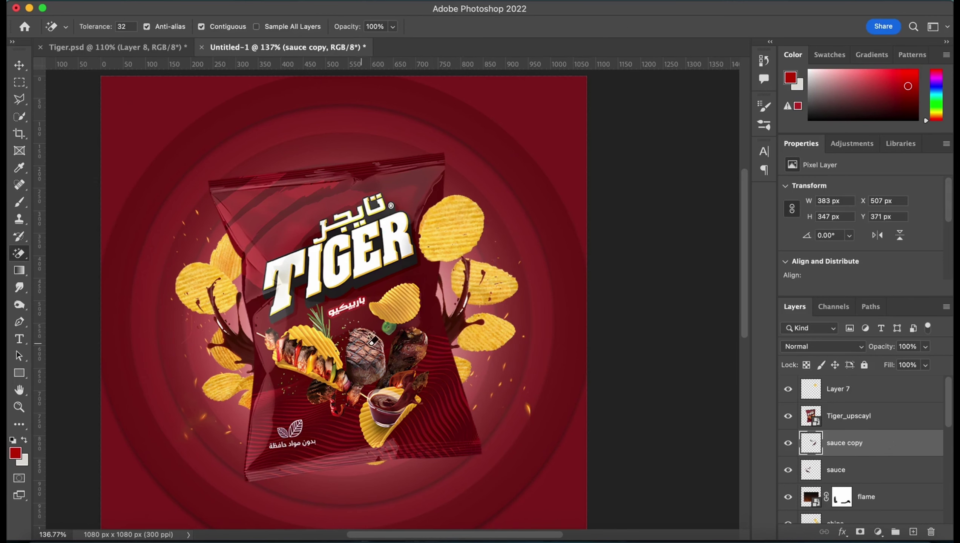
Step: Rotate the right splash by about -7° and apply the pending sauce transform
key(v)
key(ctrl+t)
drag(536, 325, 538, 316)
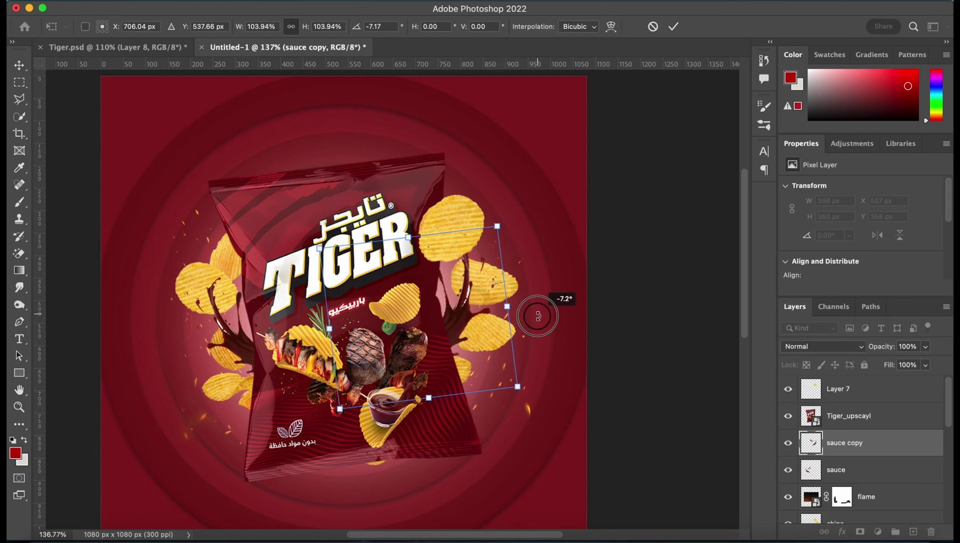
key(Return)
click(208, 304)
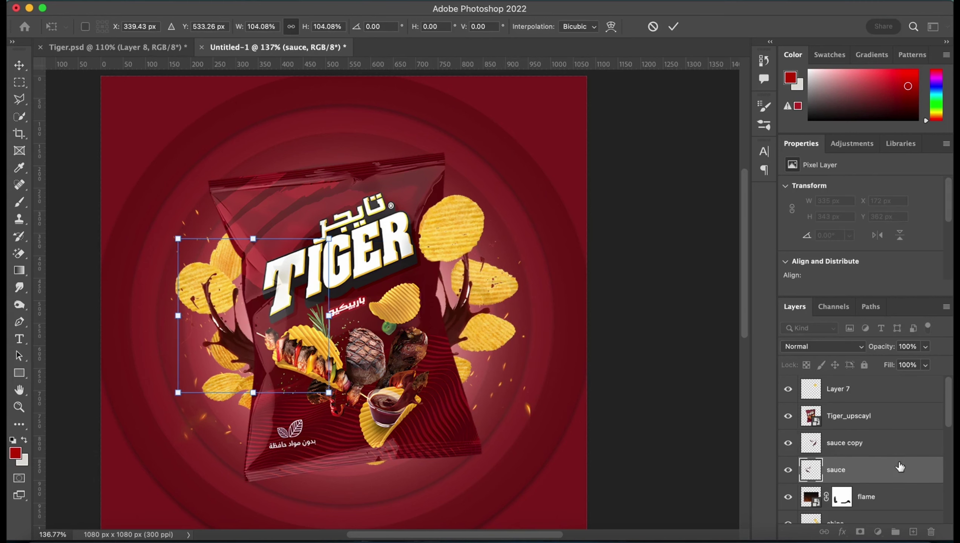
key(Return)
Step: Add a layer mask to Layer 7 and switch to a much smaller brush
click(847, 389)
scroll(423, 272, up, 5)
click(860, 531)
key(b)
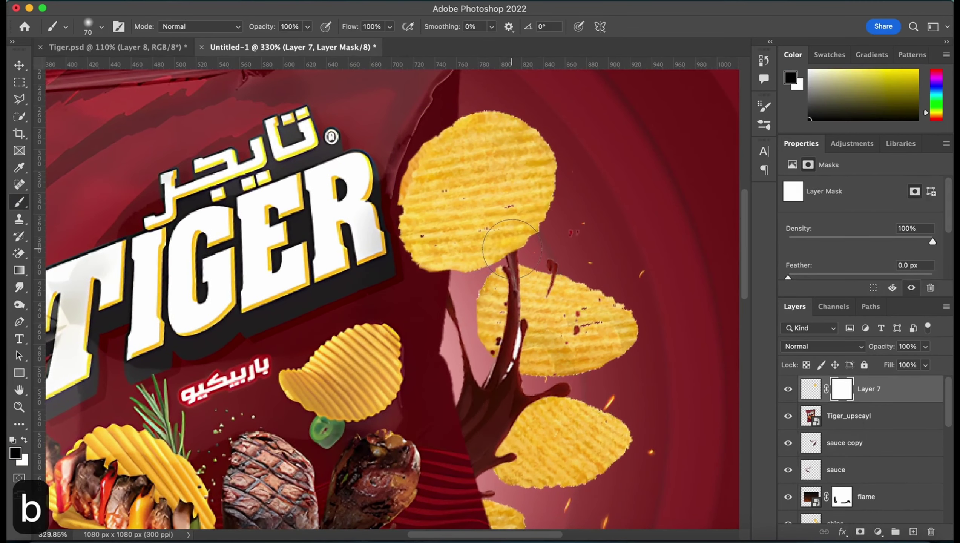
key(bracketleft)
key(bracketleft)
key(bracketleft)
key(bracketleft)
key(bracketleft)
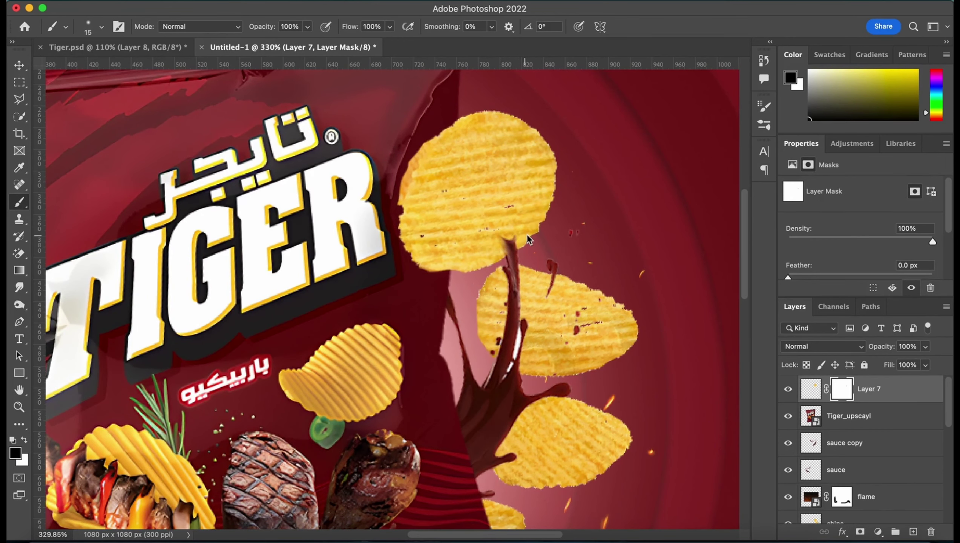
scroll(557, 249, down, 5)
scroll(566, 240, down, 2)
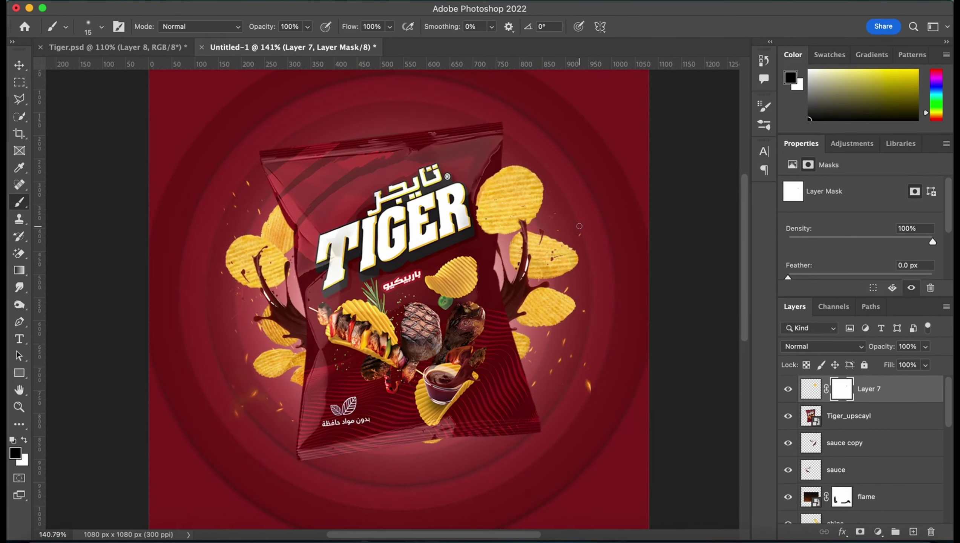
scroll(575, 230, up, 1)
scroll(574, 229, down, 2)
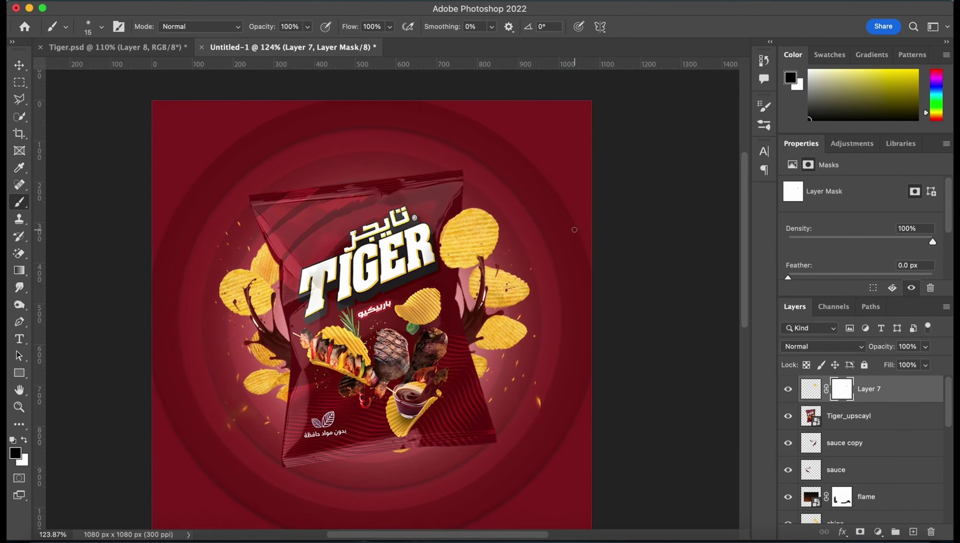
scroll(574, 229, down, 1)
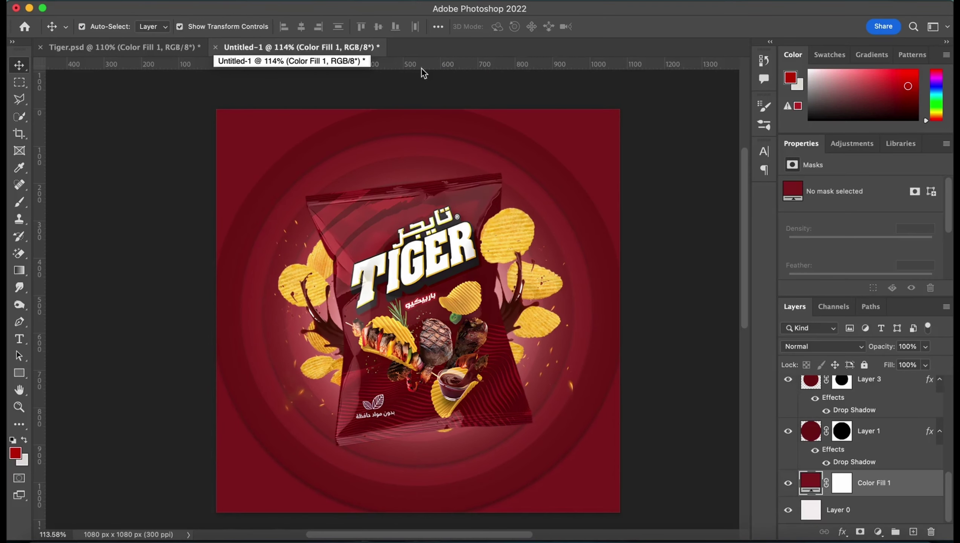
Step: Scale glow Layers 4 and 5 up together to about 108%
click(881, 456)
click(887, 384)
scroll(885, 395, up, 2)
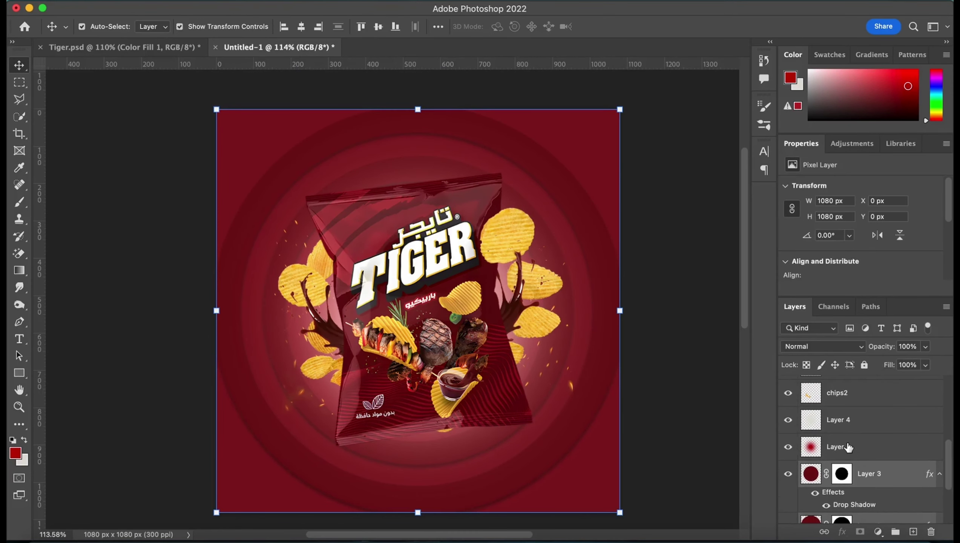
click(855, 447)
shift+click(879, 425)
key(ctrl+t)
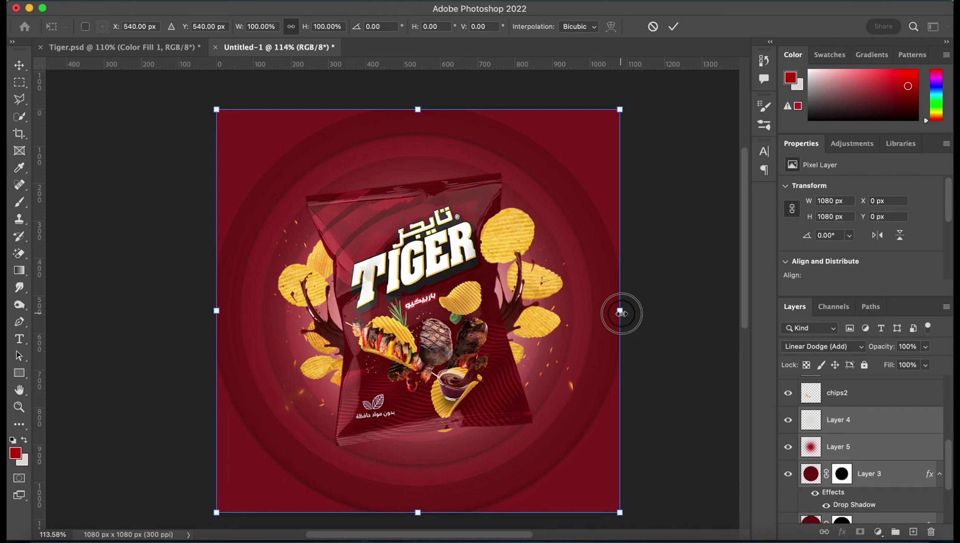
drag(620, 311, 631, 311)
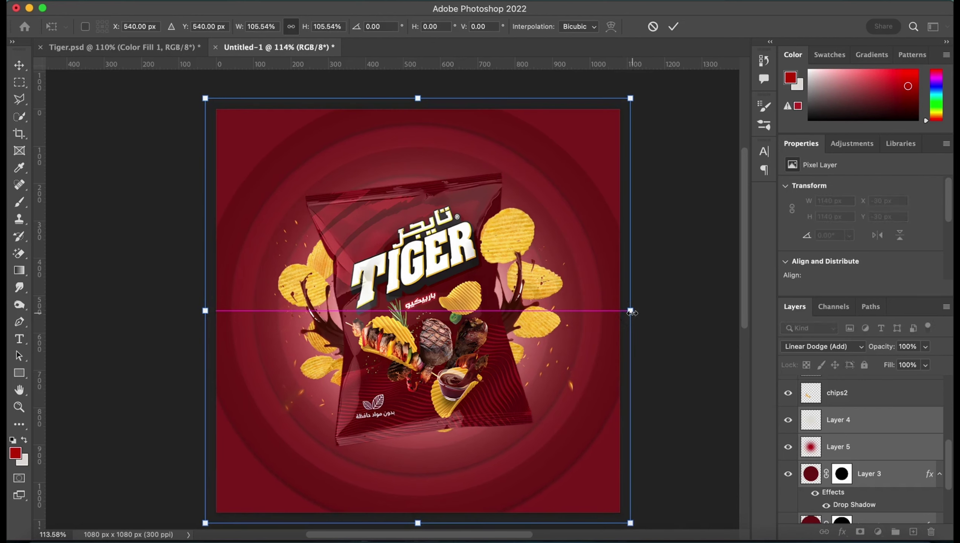
drag(630, 312, 636, 311)
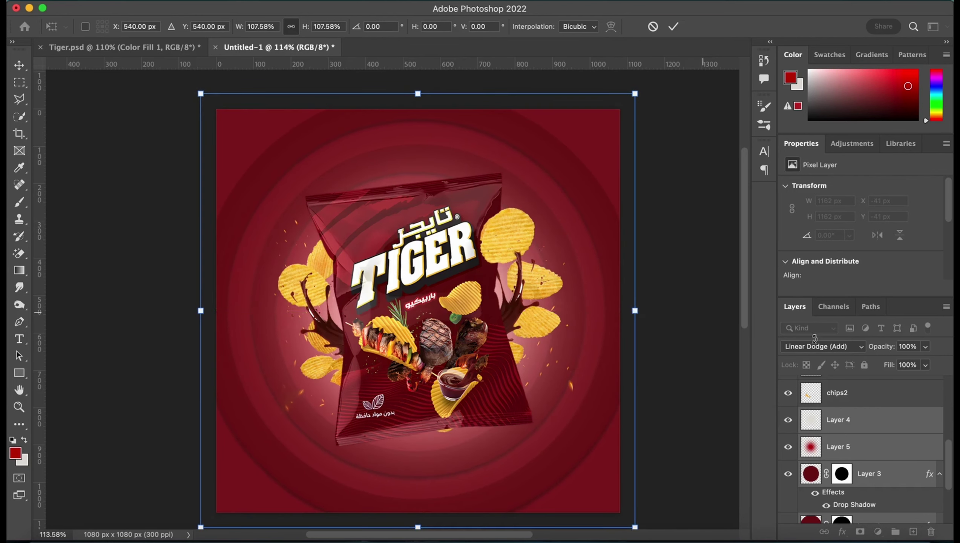
key(Return)
Step: Change the Layer 1 ring's Color Overlay to deep red #731e1c
click(671, 416)
click(556, 464)
scroll(880, 483, down, 2)
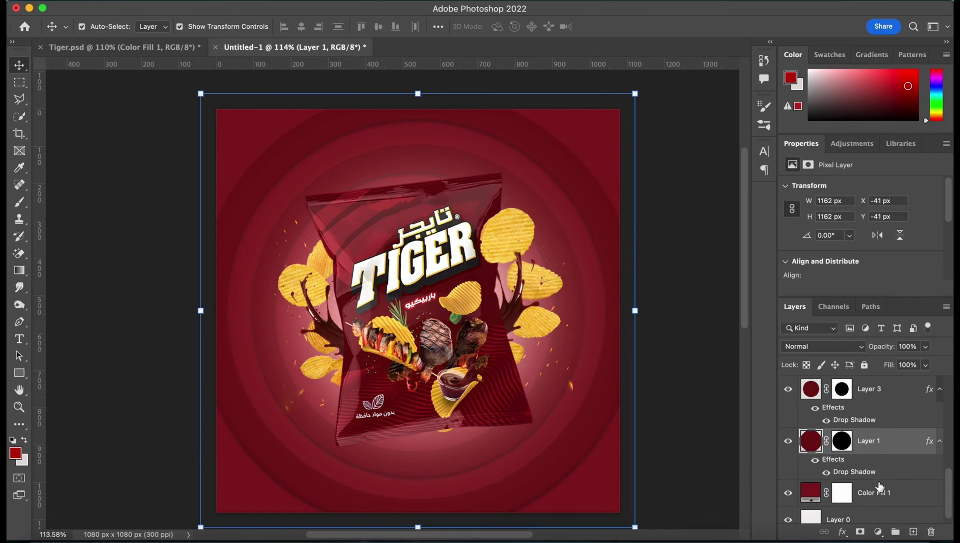
double_click(818, 444)
click(759, 130)
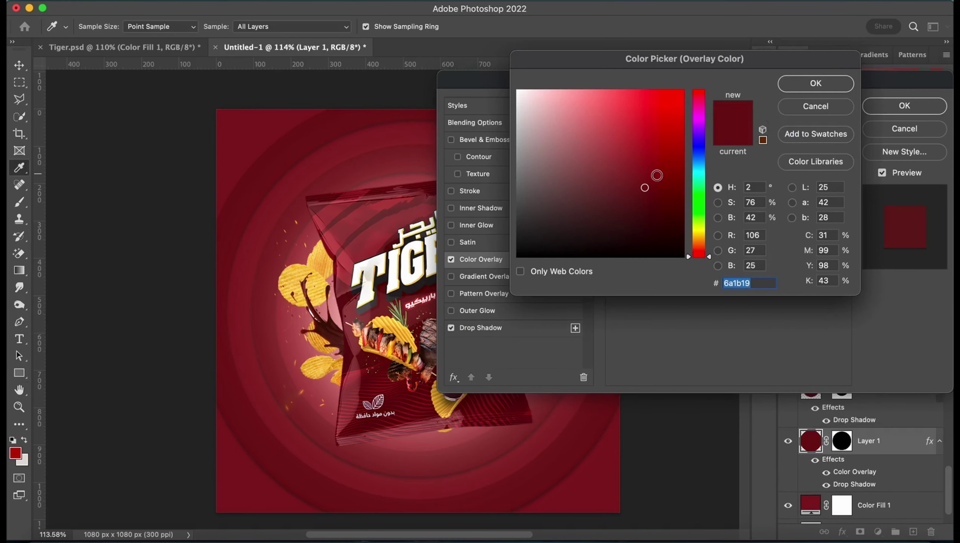
click(643, 181)
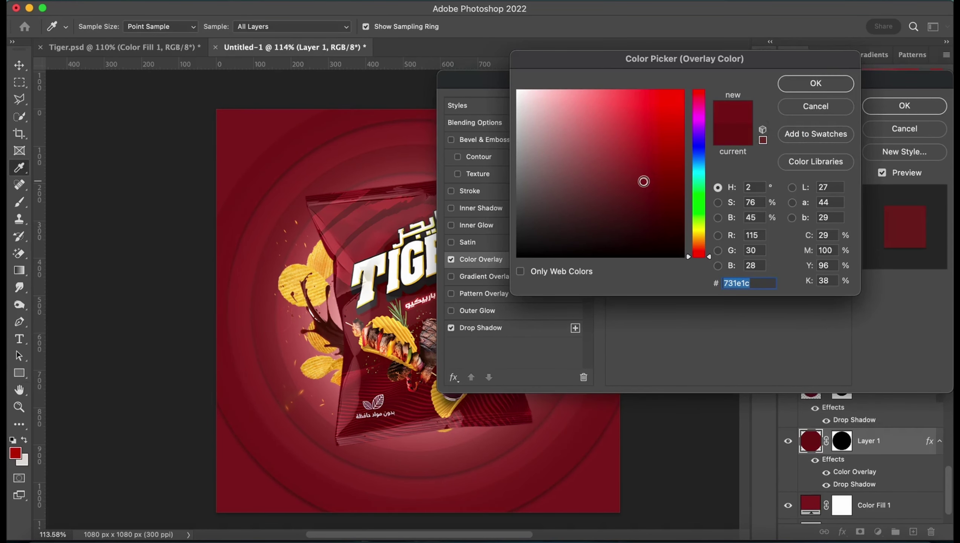
click(809, 88)
click(905, 108)
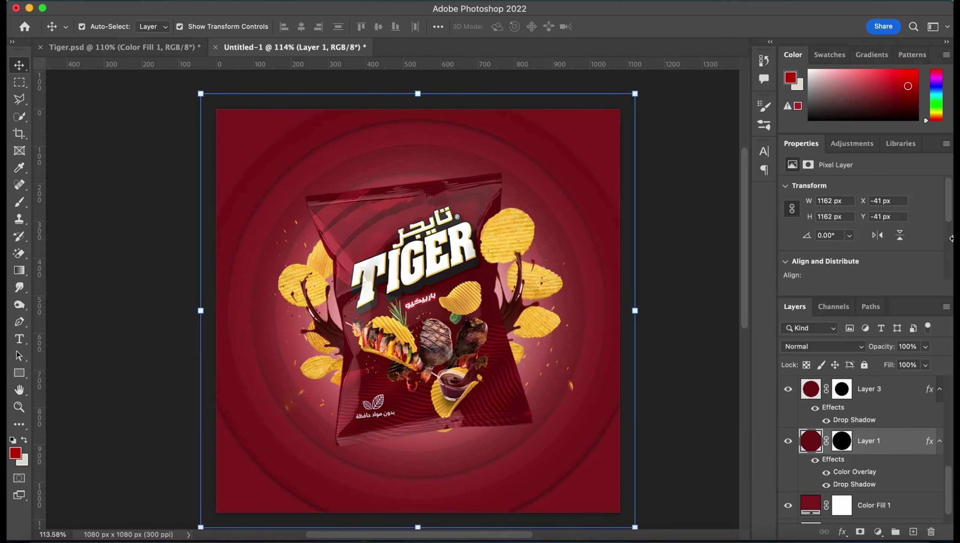
scroll(874, 437, up, 10)
click(907, 389)
Step: Give Layer 7 a drop shadow at 36% opacity with about 39 px distance
click(784, 390)
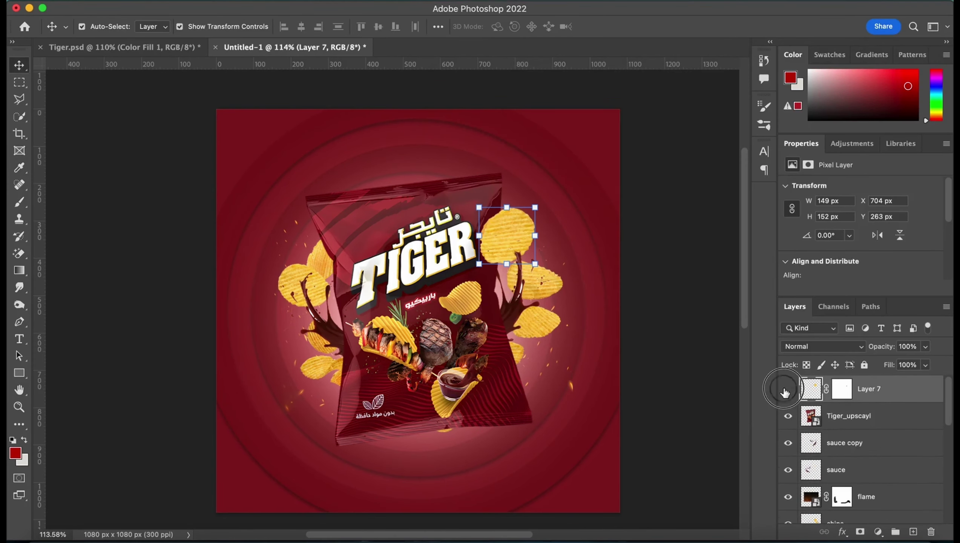
double_click(886, 392)
click(480, 327)
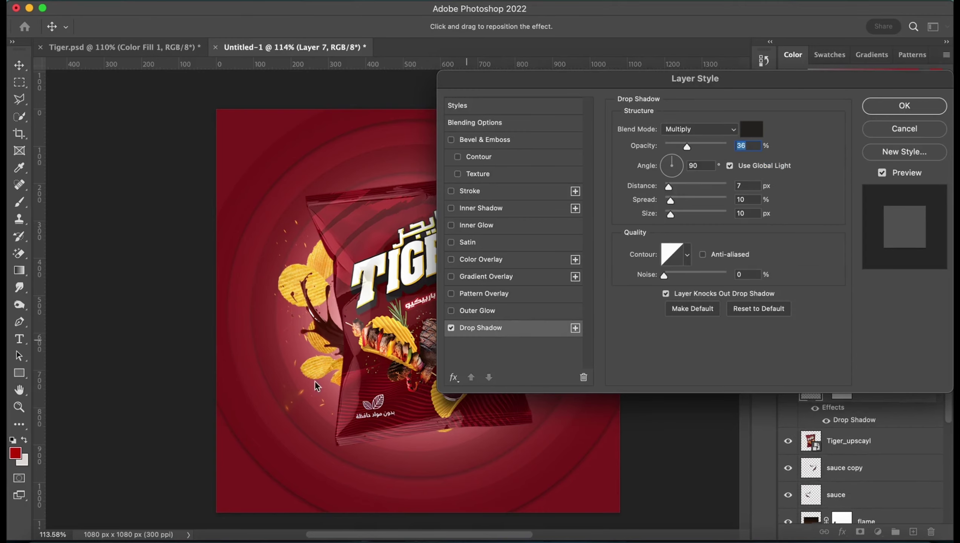
scroll(316, 386, right, 10)
click(451, 328)
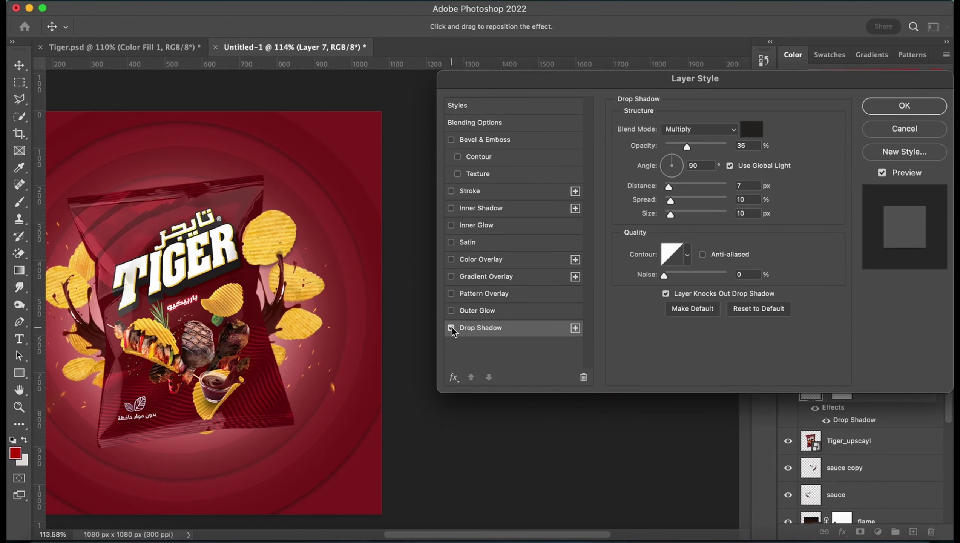
drag(270, 277, 263, 269)
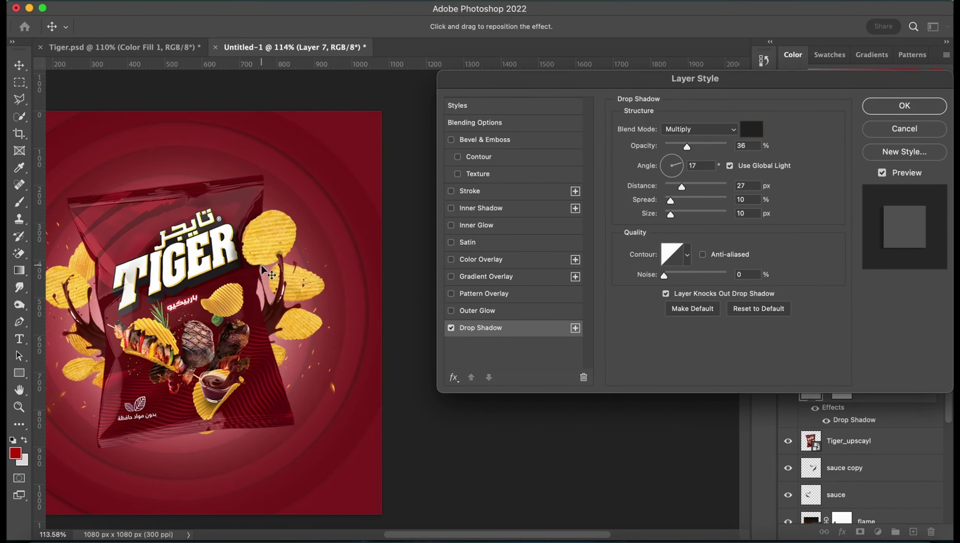
key(super+z)
mouse_move(682, 187)
mouse_down()
mouse_move(690, 189)
mouse_move(675, 189)
mouse_up()
key(Return)
click(650, 399)
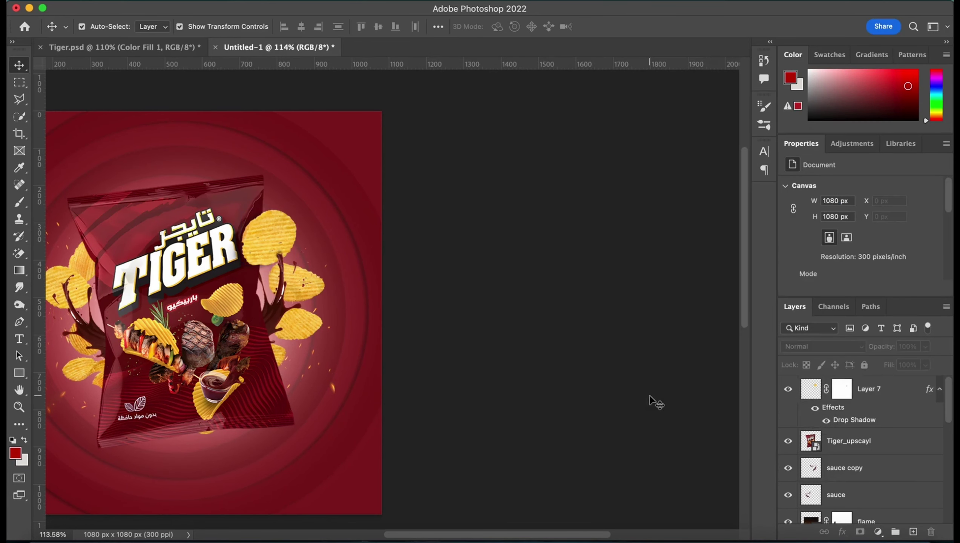
scroll(652, 414, left, 5)
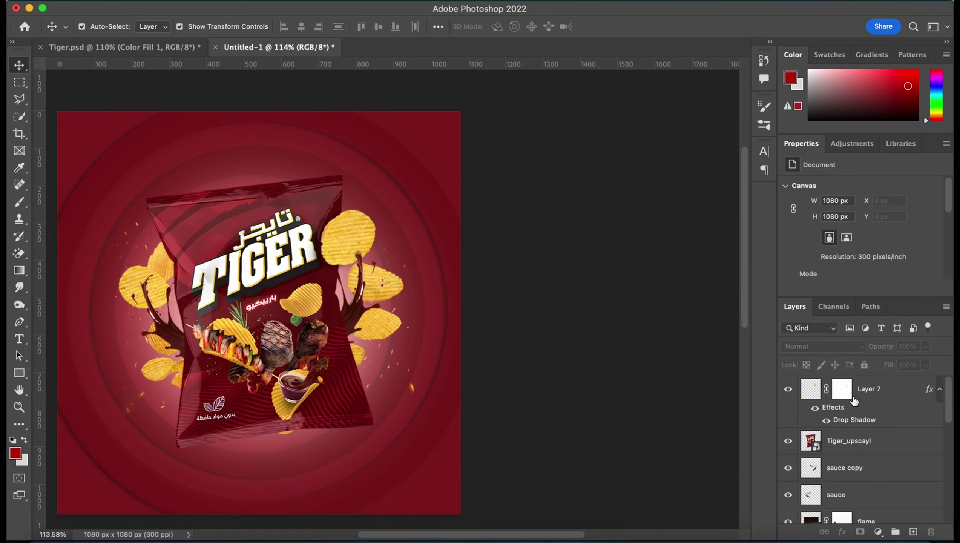
Step: Give the sauce copy layer a drop shadow with 4 px distance and 3 px size
click(874, 468)
double_click(879, 478)
click(494, 328)
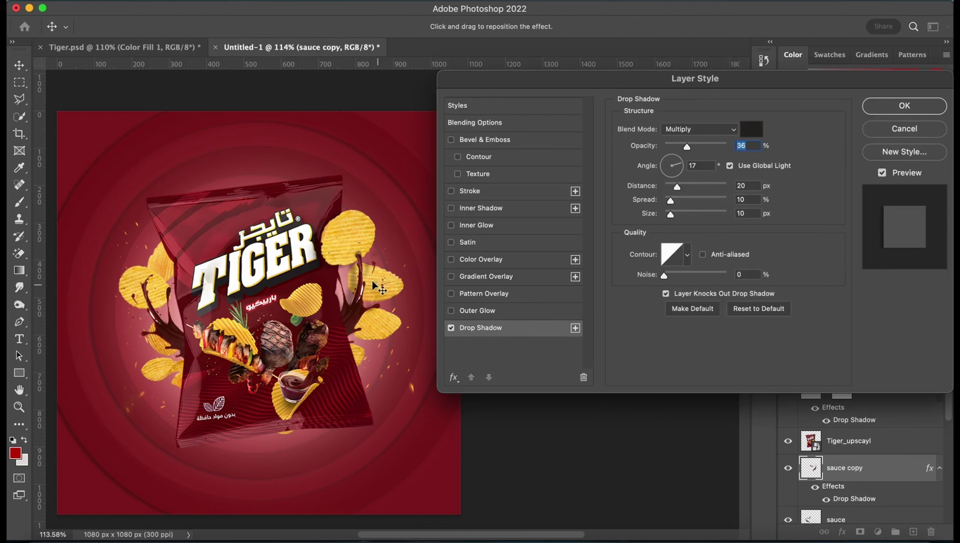
drag(670, 215, 667, 187)
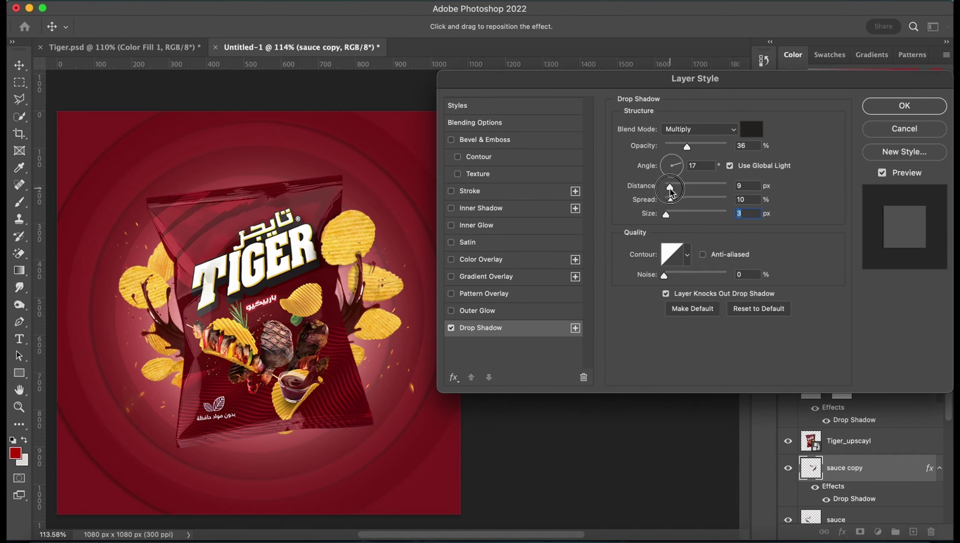
click(864, 110)
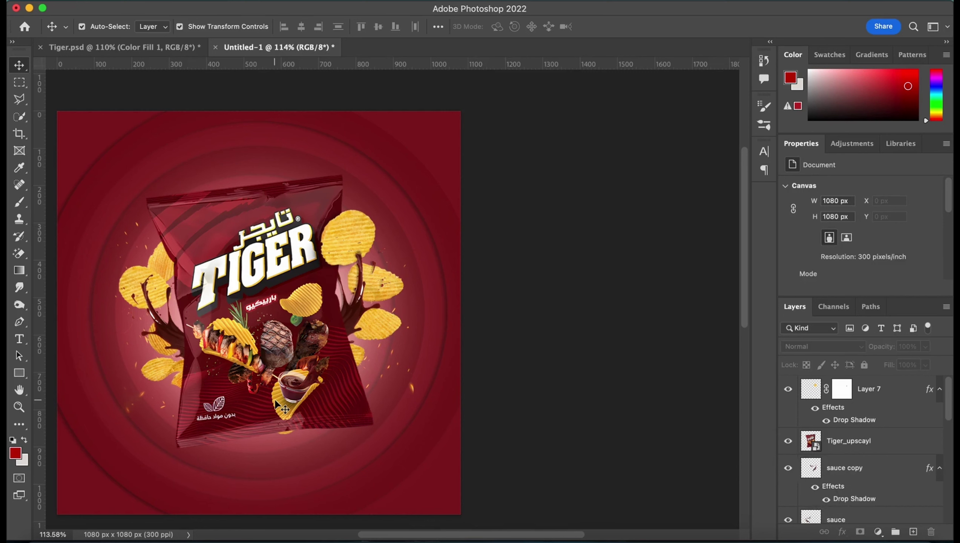
Step: Add a drop shadow to the left sauce layer
click(163, 335)
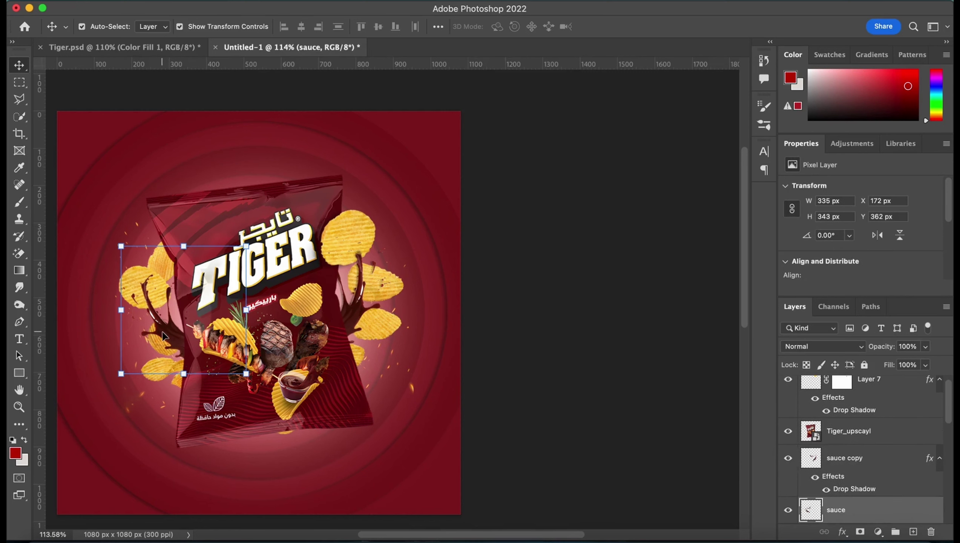
double_click(881, 505)
click(534, 328)
click(886, 110)
click(566, 310)
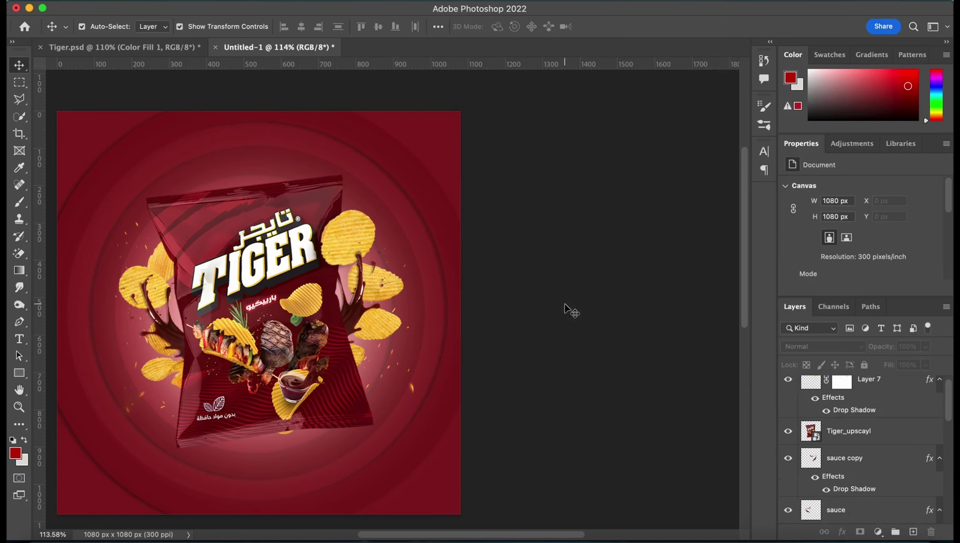
scroll(636, 350, left, 5)
Step: Group Layer 7, Layer 6 and chips2 into Group 1 and clip a new empty layer onto it
click(814, 379)
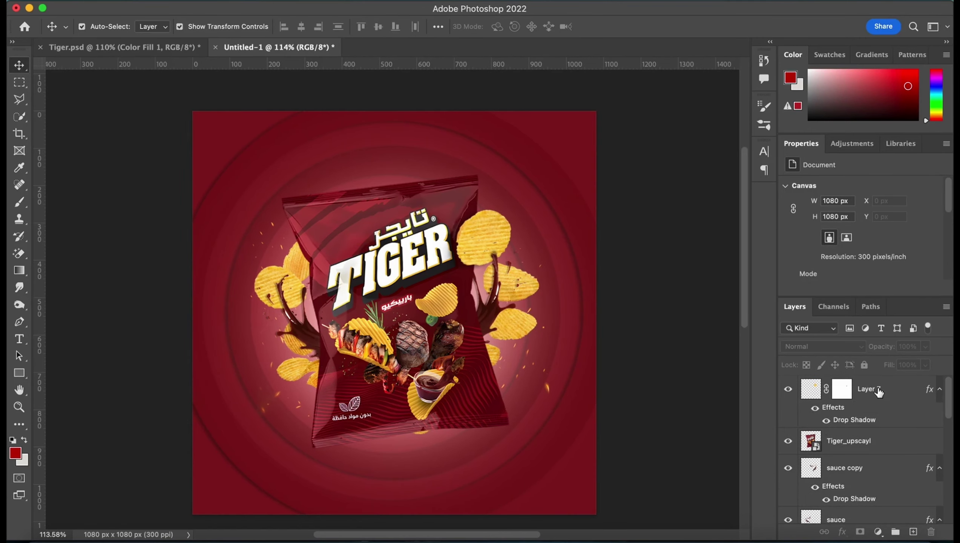
scroll(874, 396, down, 2)
scroll(874, 395, down, 3)
scroll(874, 395, down, 3)
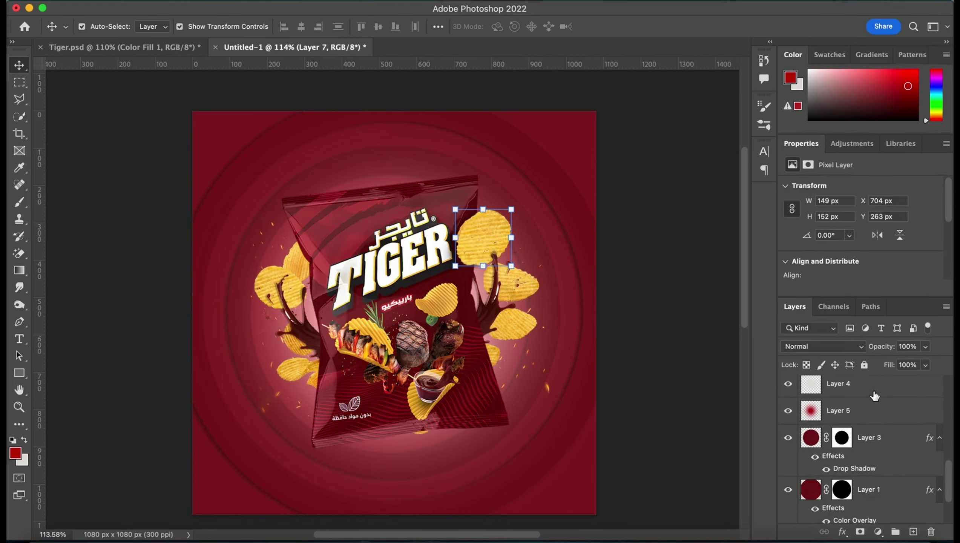
scroll(855, 403, down, 2)
click(788, 410)
shift+click(864, 414)
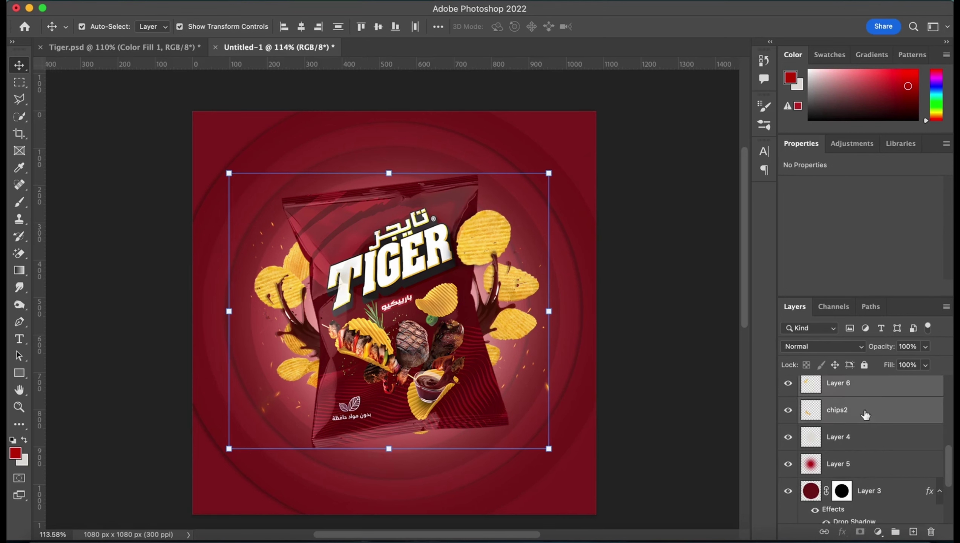
key(super+g)
key(alt+shift+super+n)
key(alt+super+g)
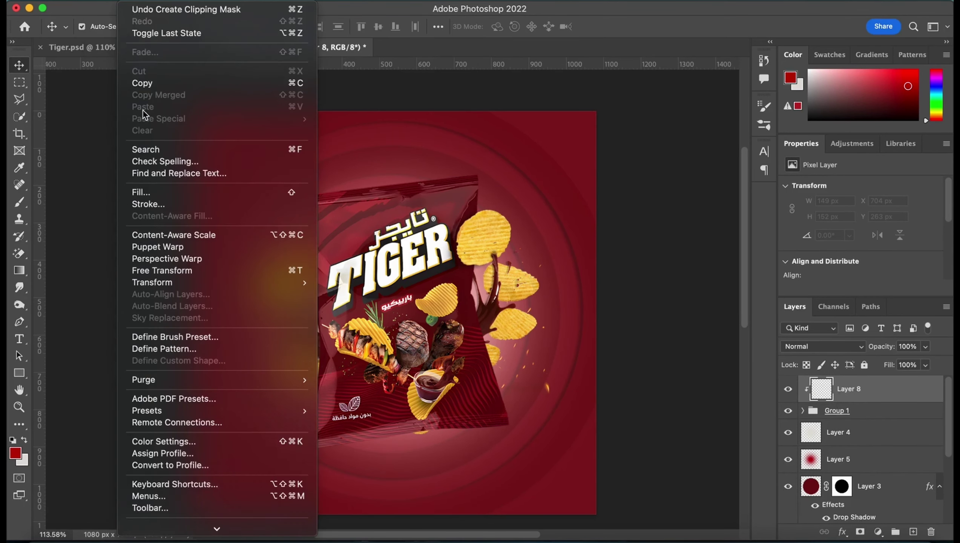
Step: Fill Layer 8 with 50% gray and set its blend mode to Overlay
click(209, 190)
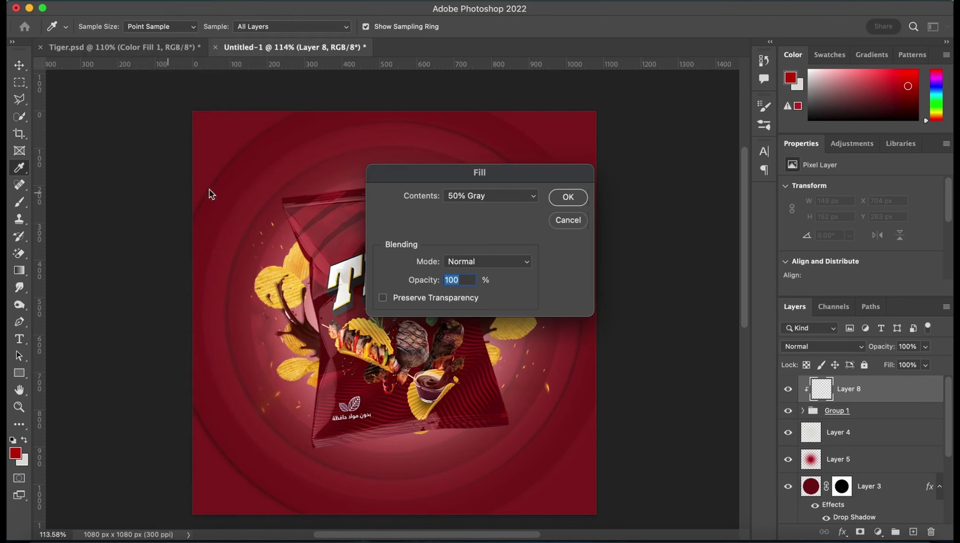
click(568, 197)
key(v)
click(823, 346)
click(806, 518)
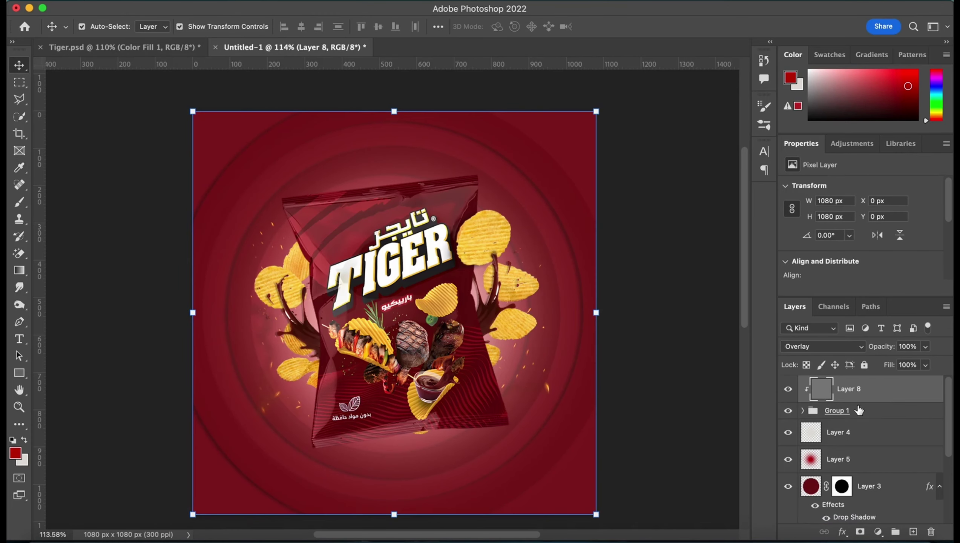
Step: Dodge with a 60 px brush over the TIGER lettering, bag's top edge and left chips
right_click(18, 304)
click(76, 302)
scroll(424, 240, up, 3)
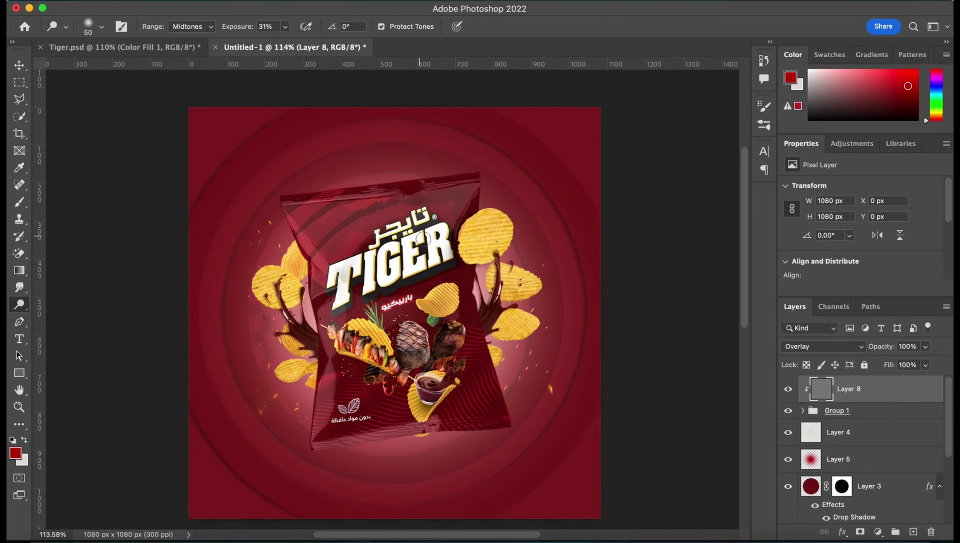
key(bracketright)
key(bracketright)
key(bracketright)
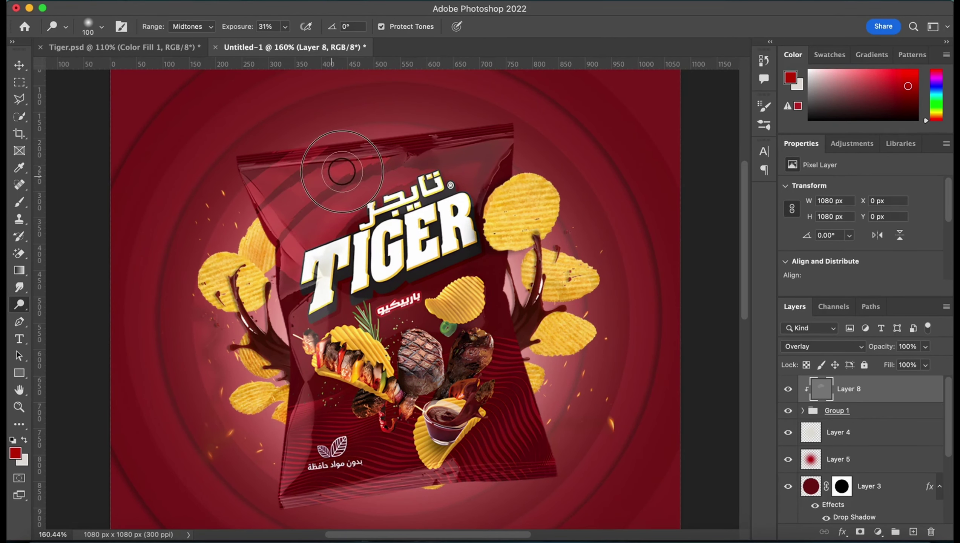
scroll(399, 327, down, 2)
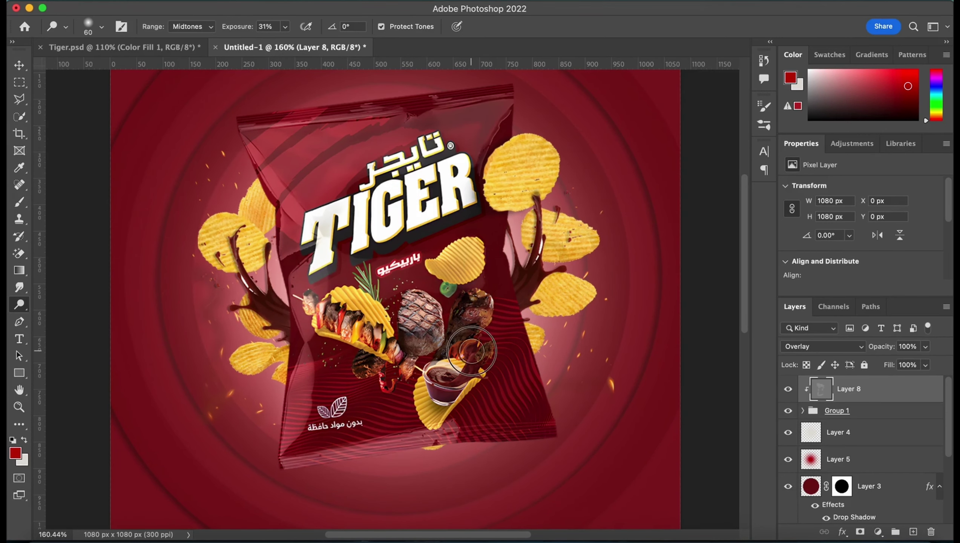
key(bracketleft)
key(bracketleft)
key(bracketleft)
drag(314, 254, 359, 231)
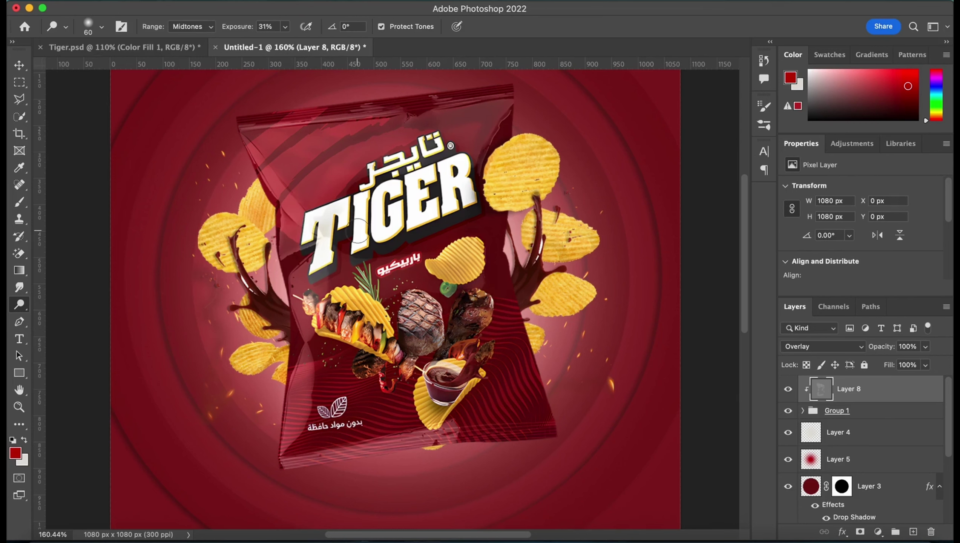
drag(473, 167, 262, 166)
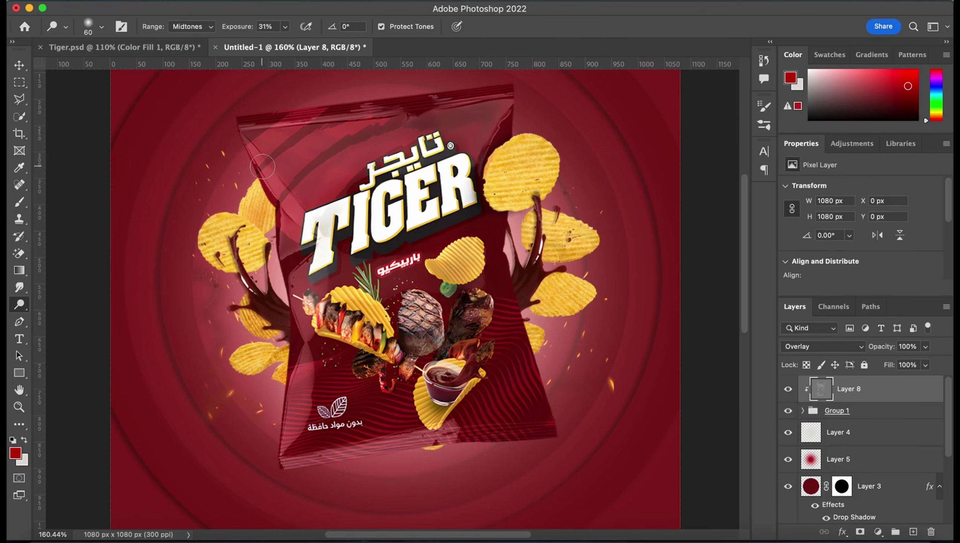
drag(267, 243, 235, 243)
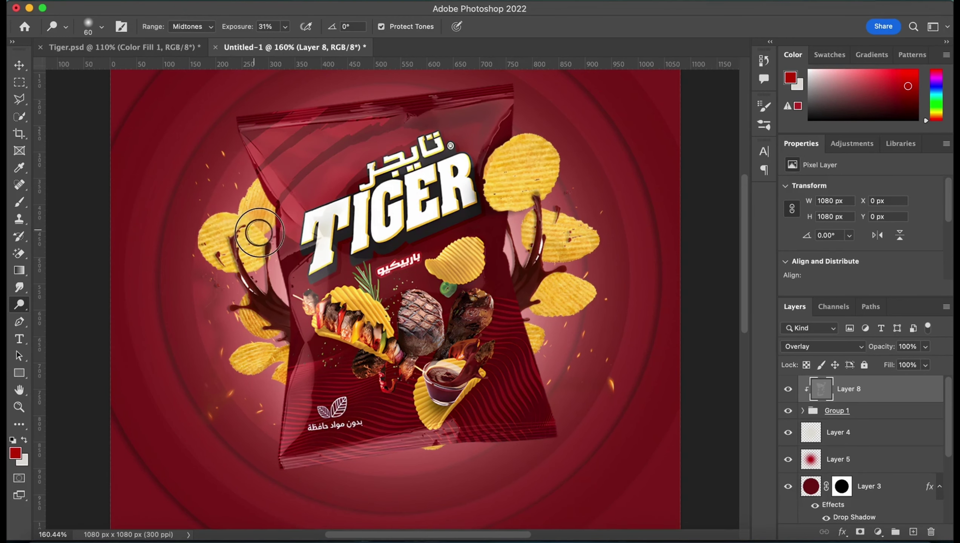
drag(267, 350, 298, 356)
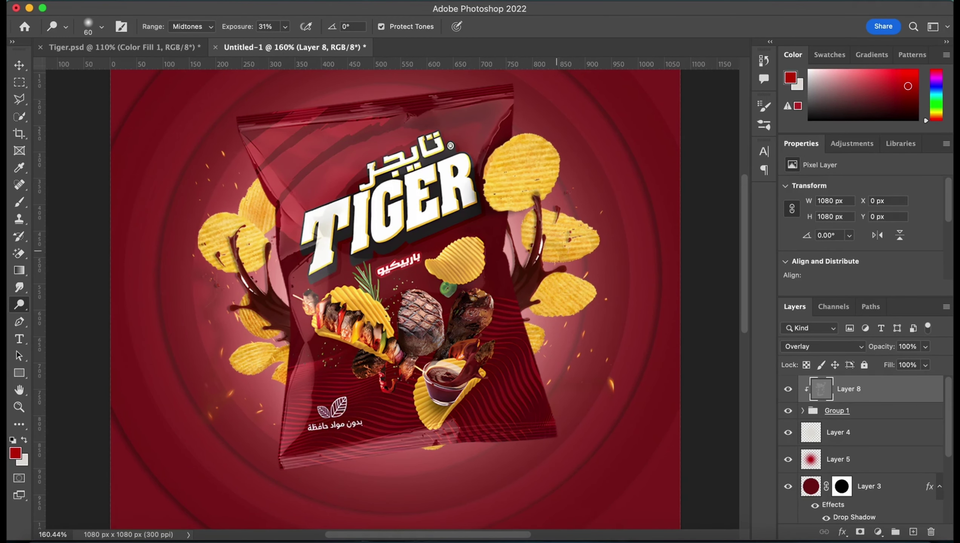
scroll(391, 299, up, 3)
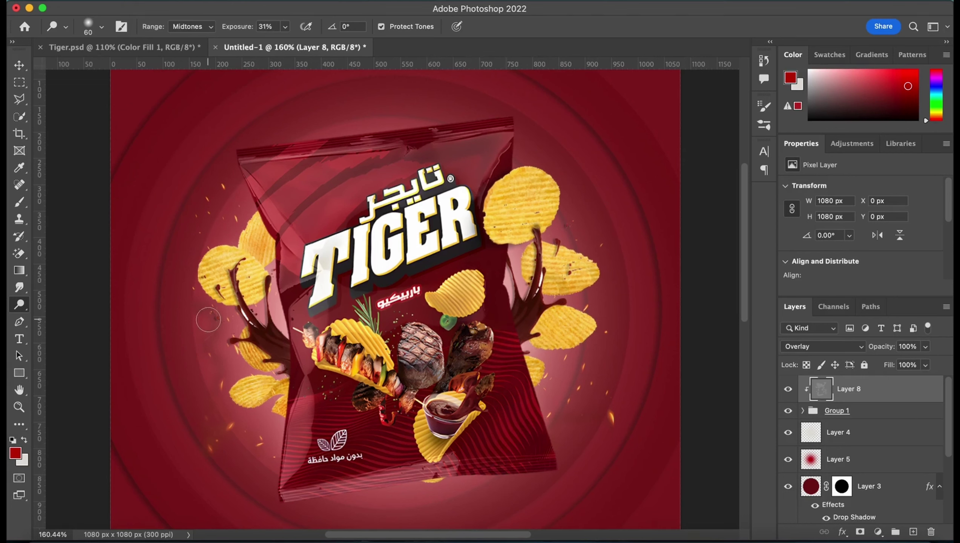
Step: Burn at size 45 along the bag's right and left edges and over the sauce bowl
right_click(12, 312)
click(63, 314)
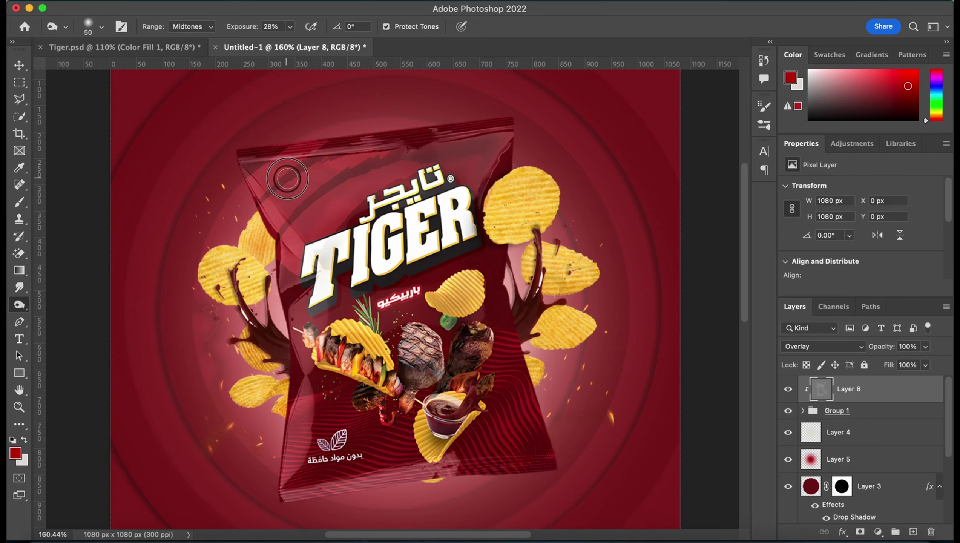
key(bracketleft)
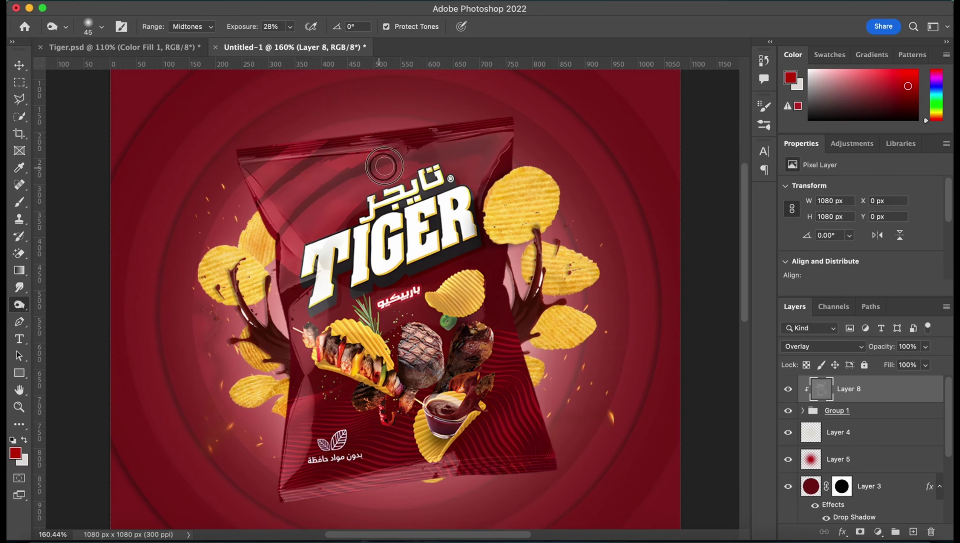
drag(511, 146, 500, 174)
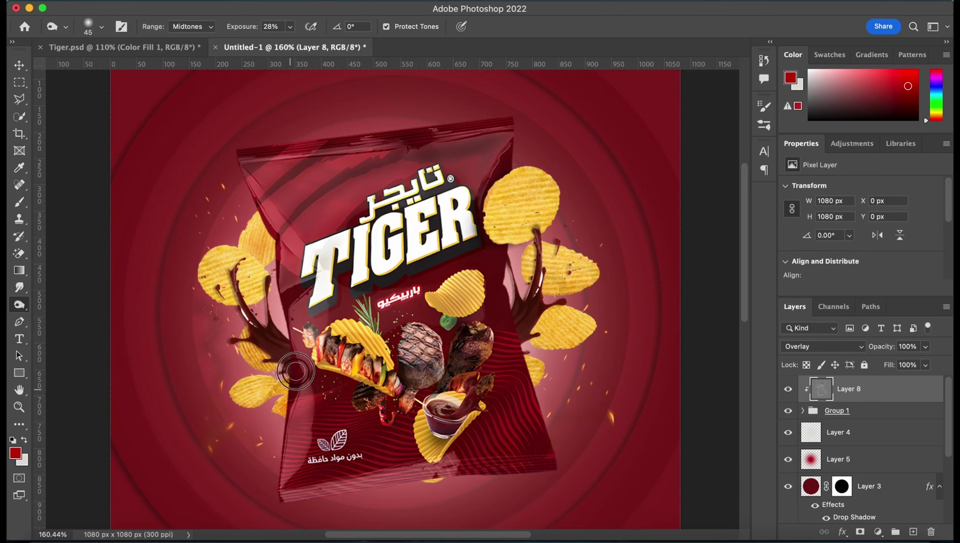
drag(298, 292, 281, 285)
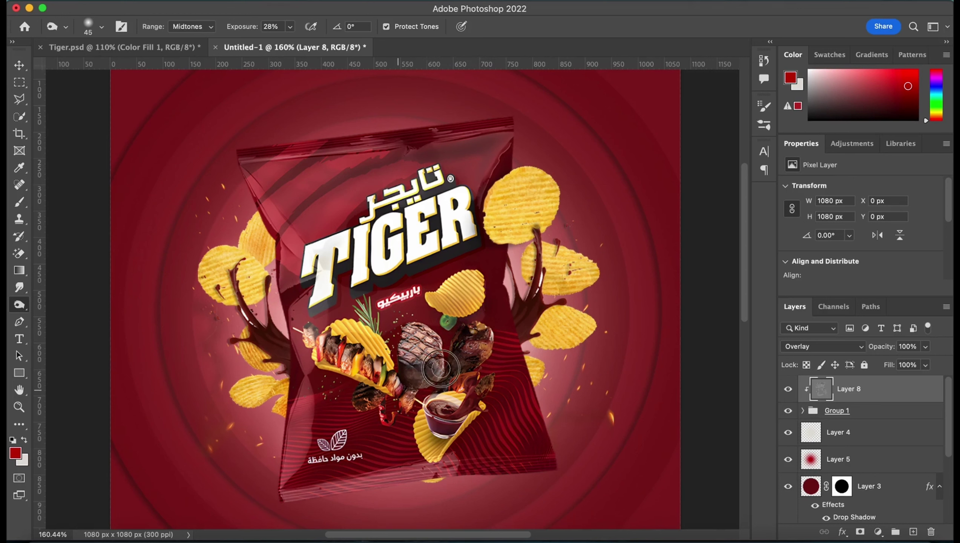
drag(437, 435, 418, 415)
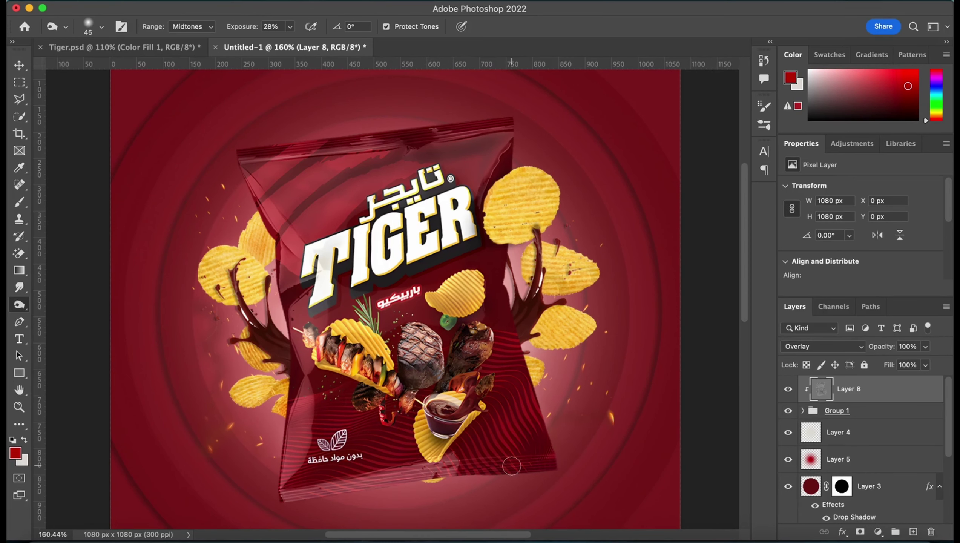
scroll(414, 372, up, 2)
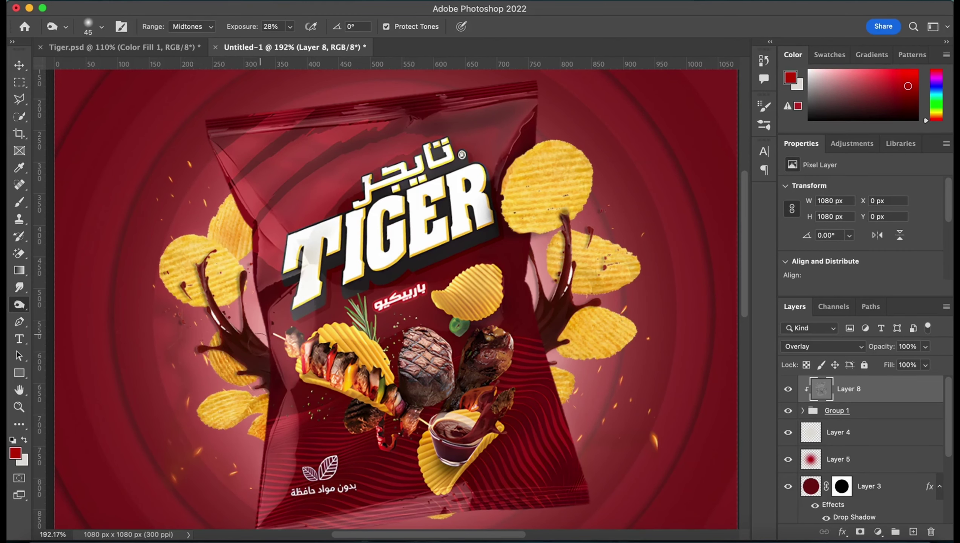
Step: Select the sauce copy splash and try erasing bits of its strand, undoing both erases
key(v)
click(567, 315)
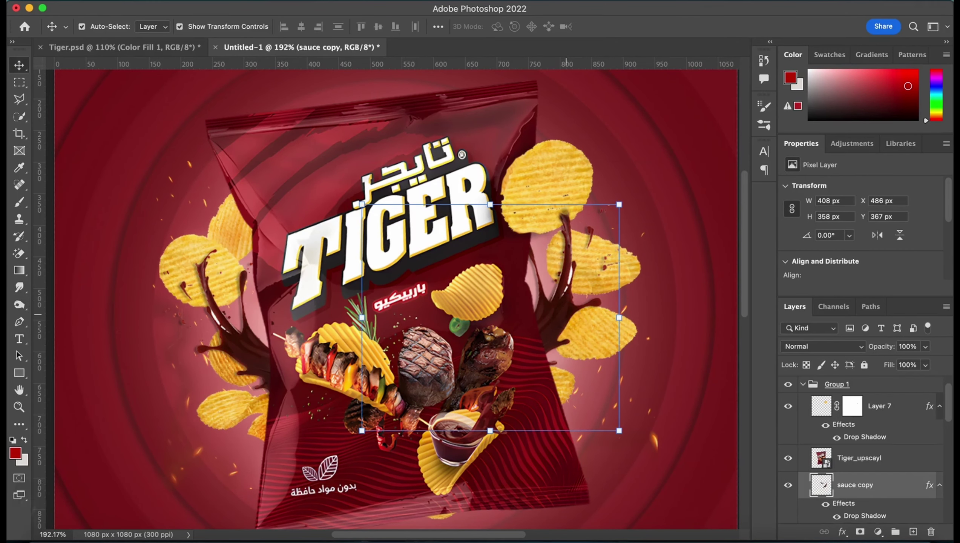
key(e)
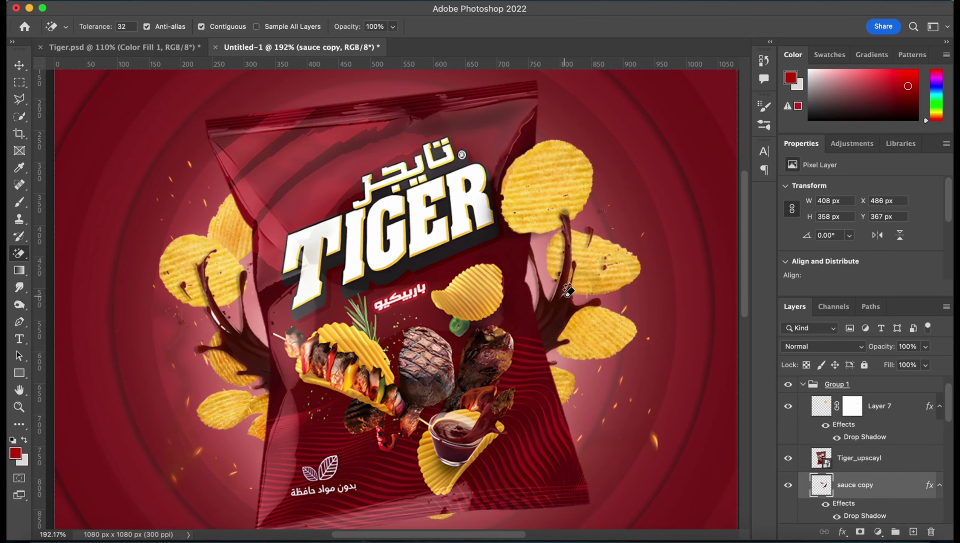
scroll(568, 290, up, 3)
click(617, 292)
key(super+z)
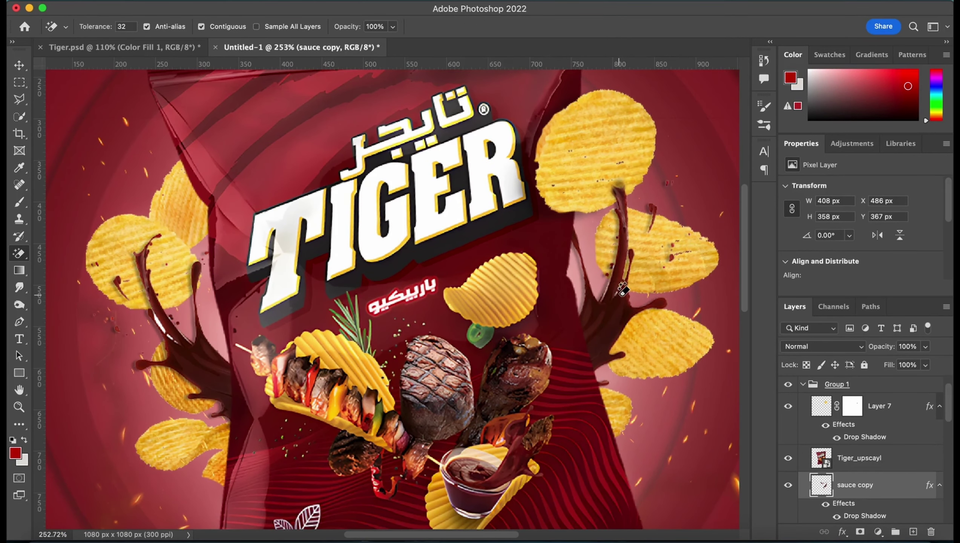
click(622, 291)
key(super+z)
Step: Select the sauce layer below, then hide and re-show Layer 8 to compare the shading
key(alt+bracketleft)
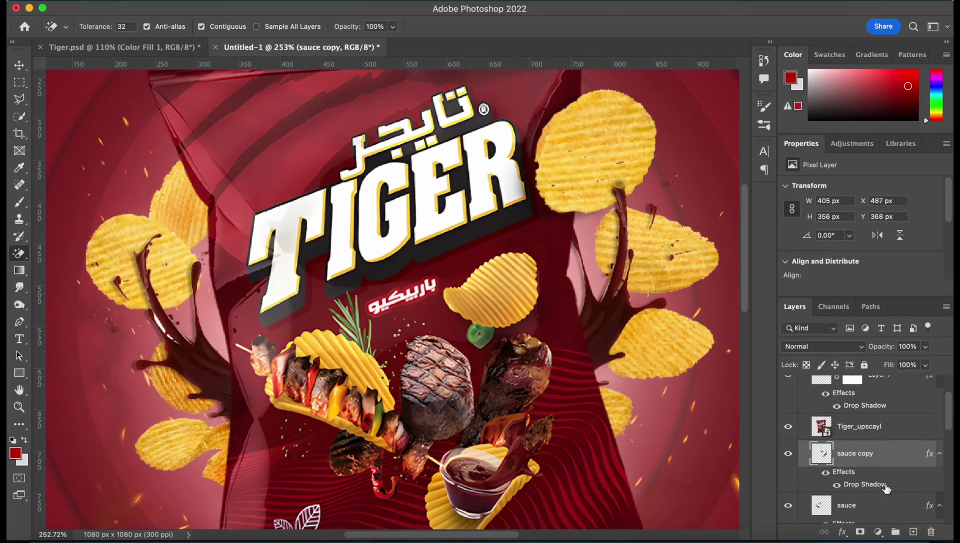
scroll(177, 334, up, 2)
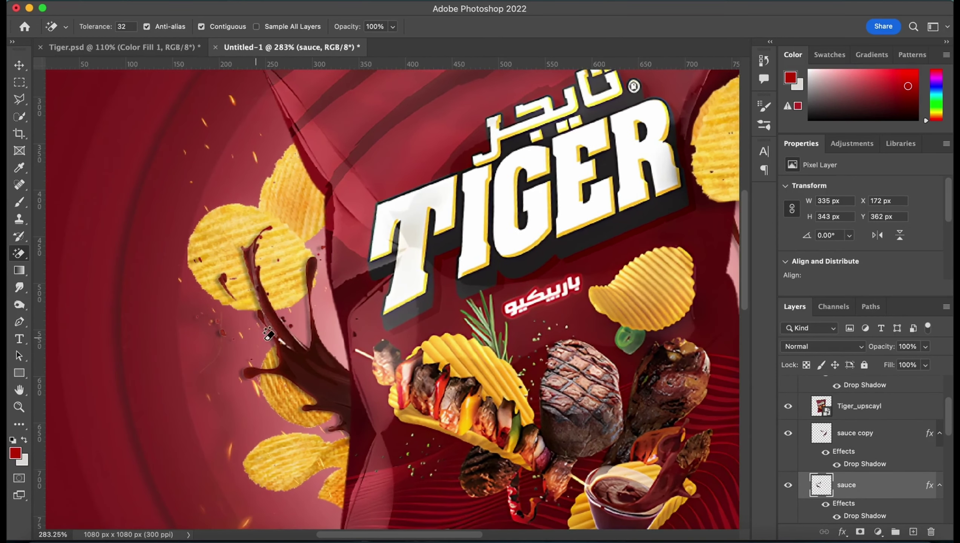
scroll(273, 324, down, 4)
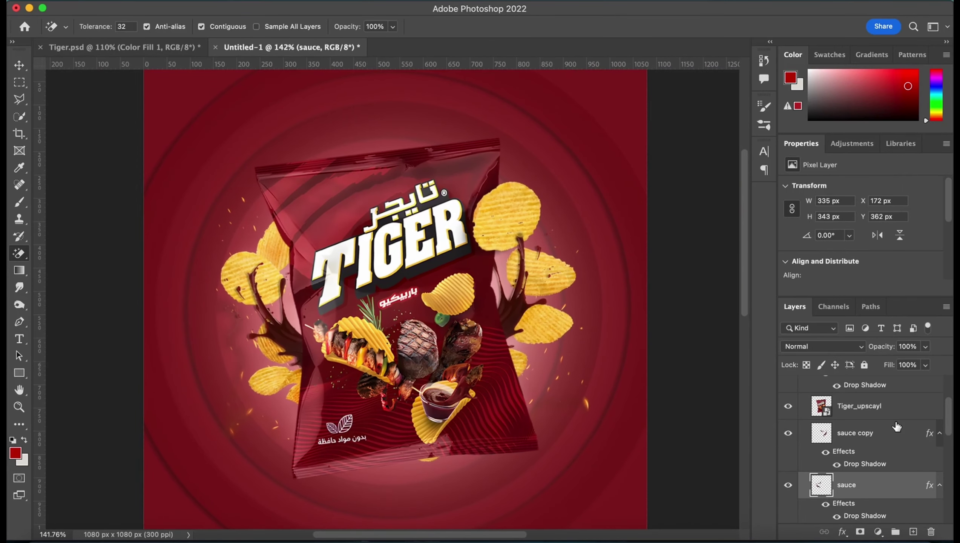
scroll(874, 438, up, 3)
click(789, 388)
click(788, 389)
click(788, 389)
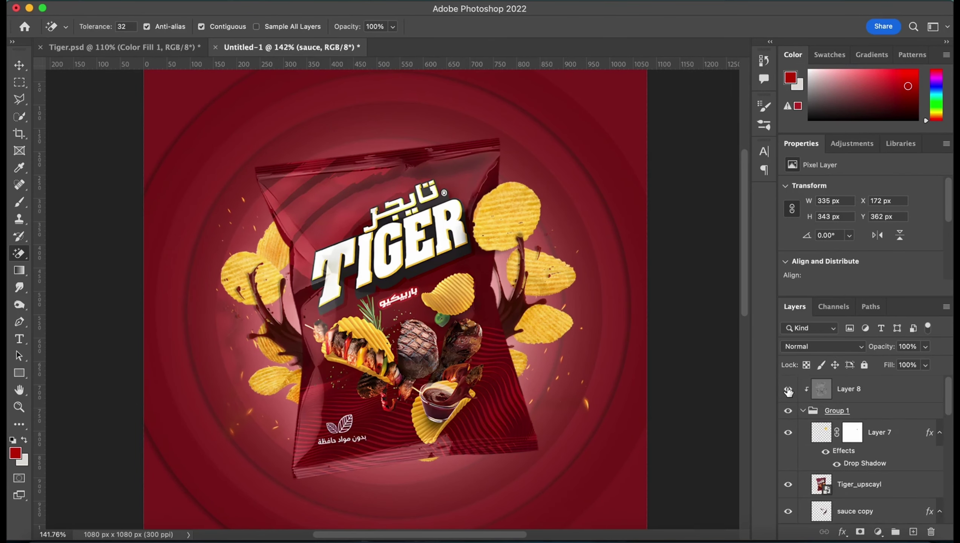
click(858, 389)
Step: Pick the Dodge Tool from the Sponge flyout and collapse Group 1 in the Layers panel
right_click(19, 305)
click(61, 301)
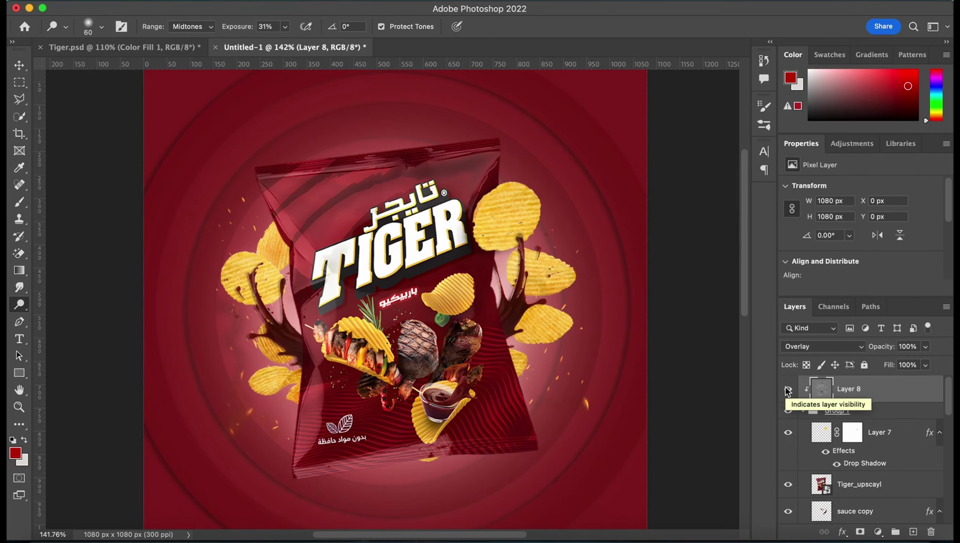
click(803, 410)
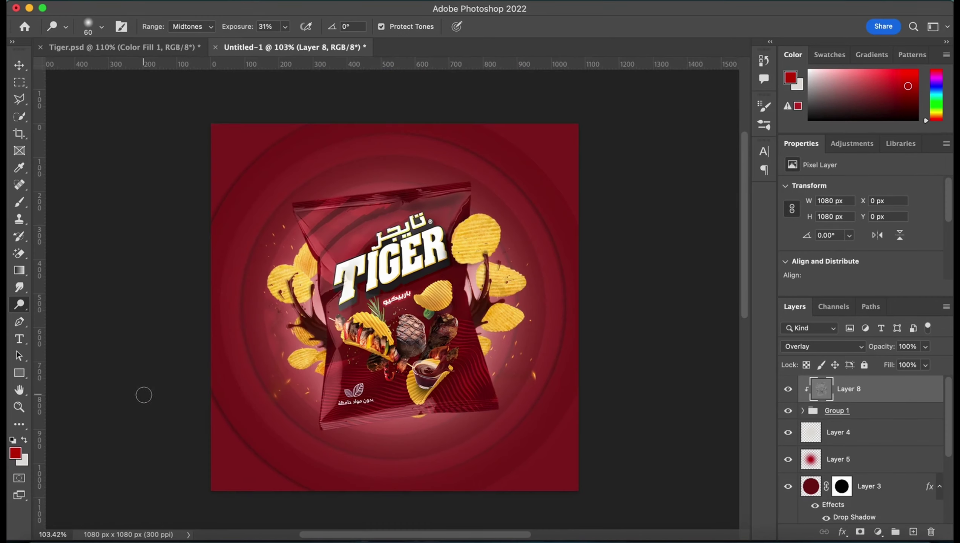
Step: Place sauce.jpg on the canvas and Magic Erase its white background
drag(87, 196, 418, 288)
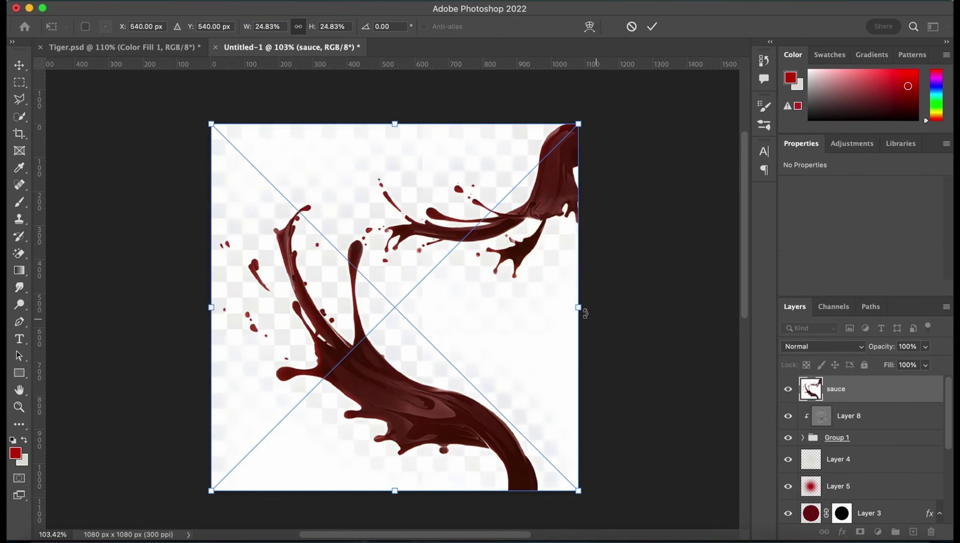
key(Return)
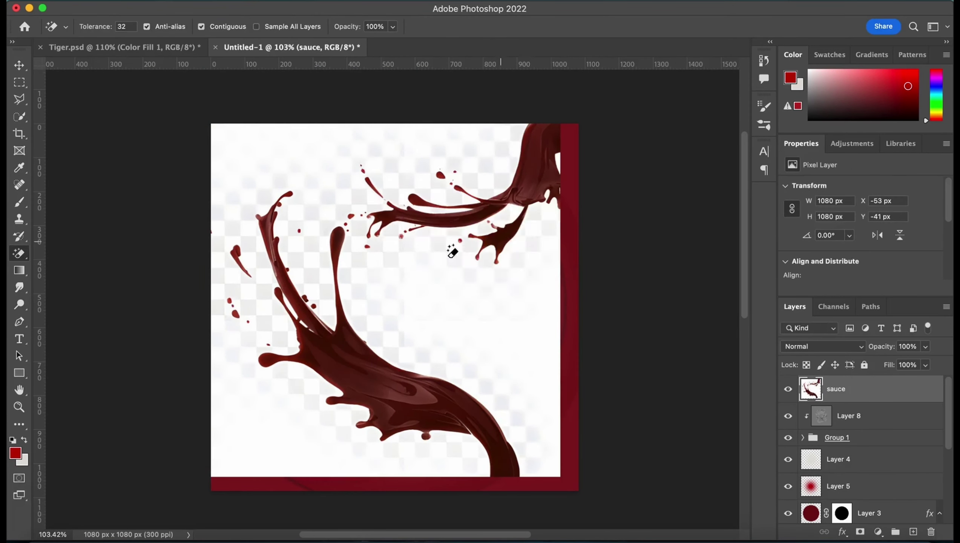
click(398, 272)
Step: Lasso the unwanted sauce strand with a polygonal selection and delete it
key(l)
click(292, 152)
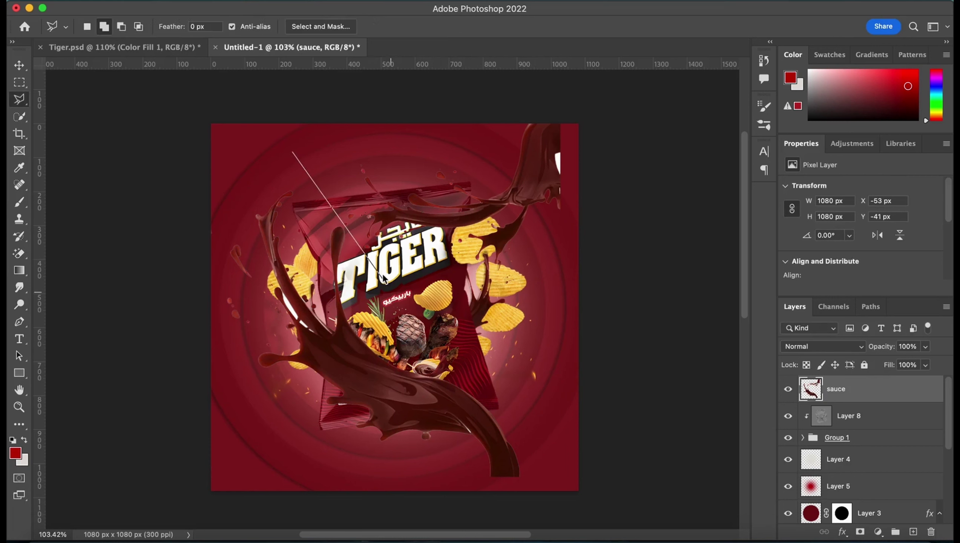
click(384, 276)
click(483, 343)
click(569, 372)
click(613, 208)
click(595, 110)
click(292, 151)
key(BackSpace)
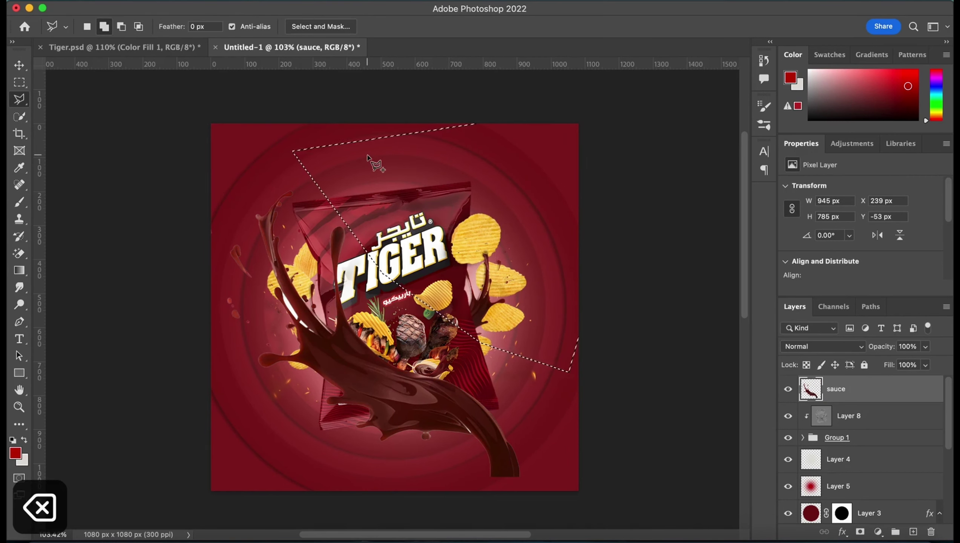
key(super+d)
Step: Try erasing leftover white streaks, undoing lost sauce, then shrink the splash to about two-thirds
key(e)
click(296, 307)
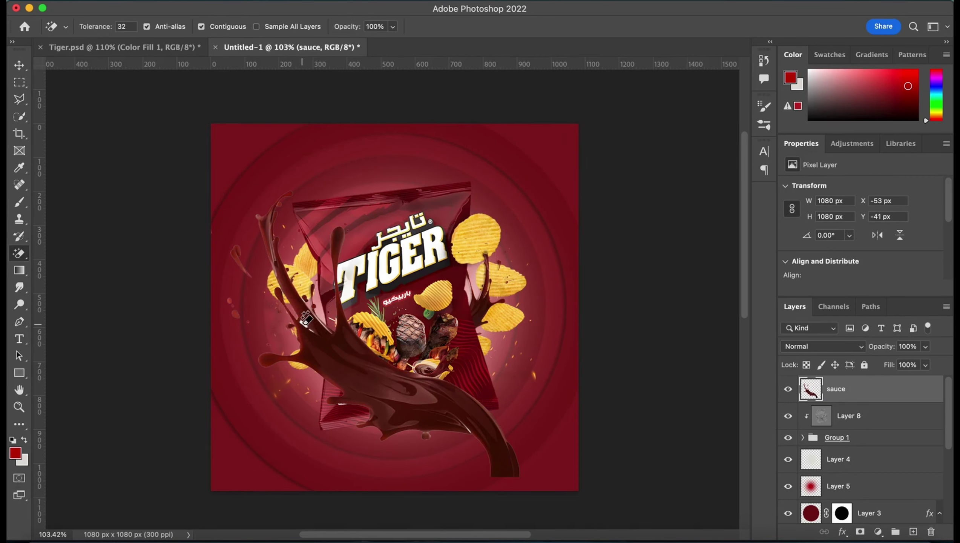
click(306, 319)
key(super+z)
scroll(282, 332, up, 3)
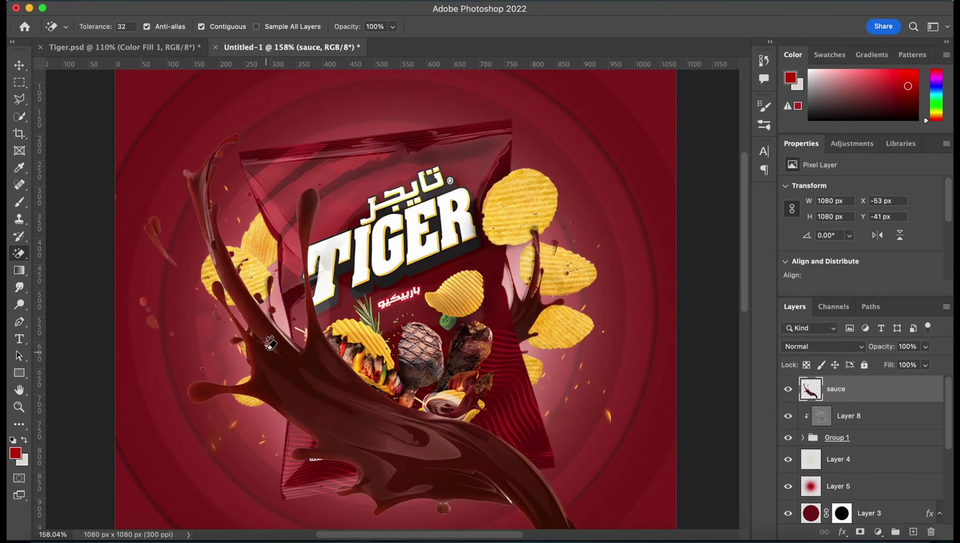
click(271, 342)
key(super+z)
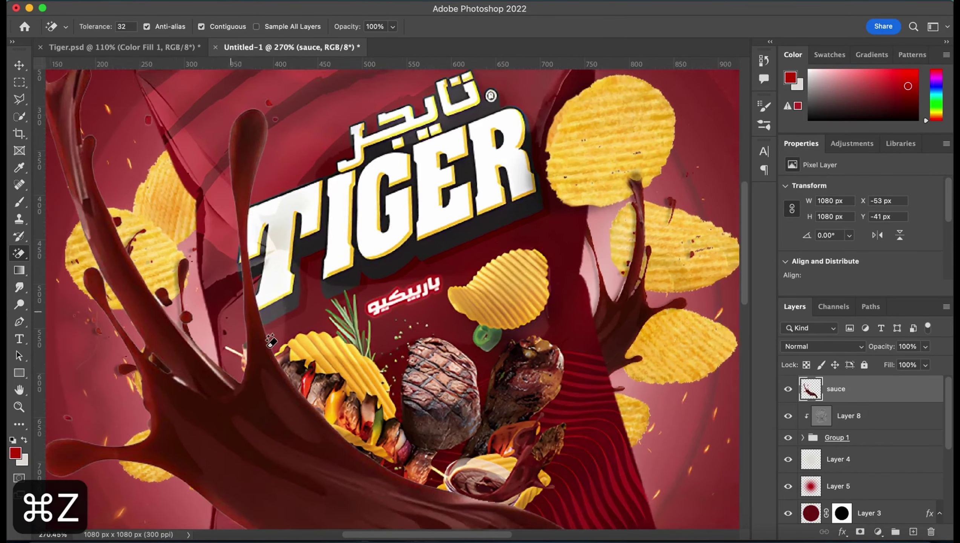
scroll(357, 334, up, 2)
scroll(357, 334, down, 3)
key(super+t)
drag(541, 112, 425, 180)
Step: Commit the smaller size, then rotate, enlarge and move the splash into the bottom-left corner
key(Return)
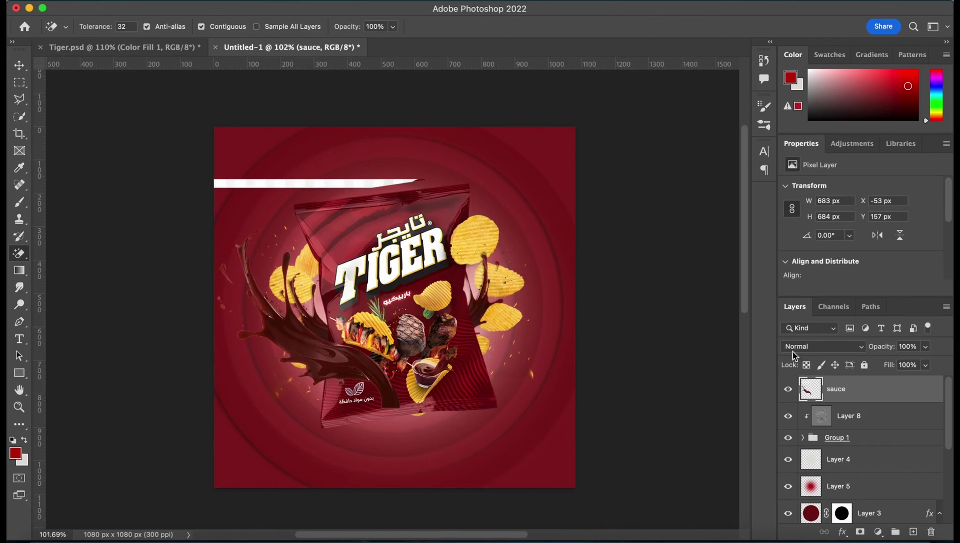
key(super+t)
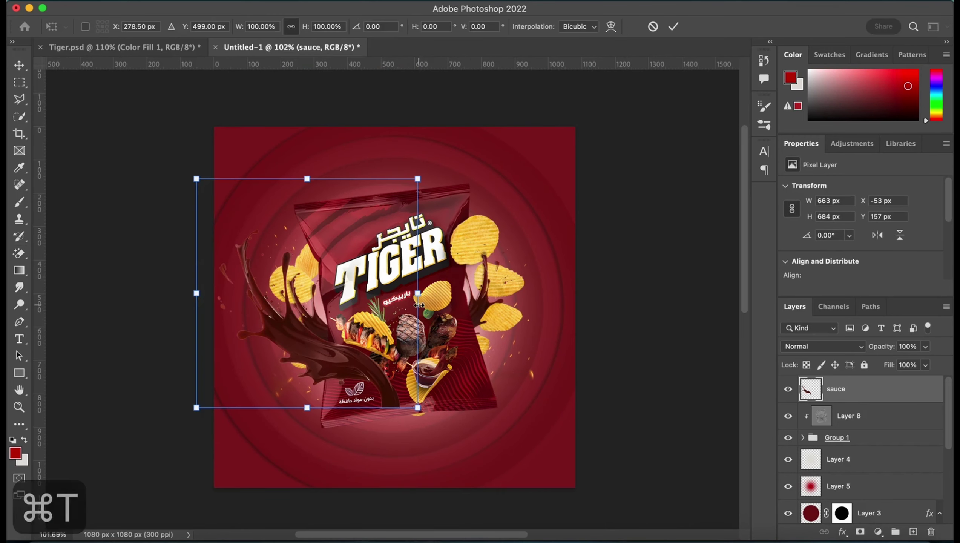
mouse_move(384, 289)
mouse_down()
mouse_move(310, 404)
mouse_move(343, 440)
mouse_move(354, 437)
mouse_move(272, 403)
mouse_move(276, 472)
mouse_up()
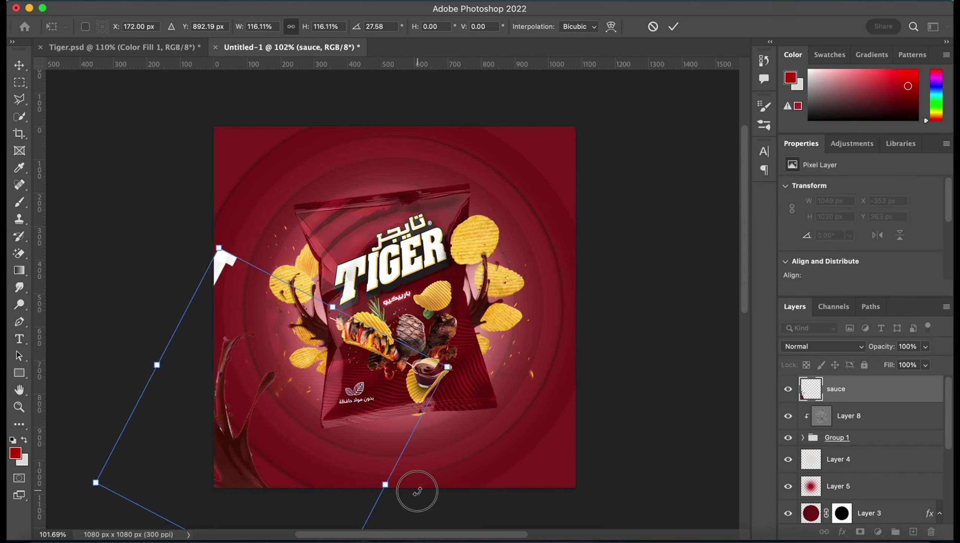
mouse_move(416, 489)
mouse_down()
mouse_move(257, 457)
mouse_move(412, 456)
mouse_up()
drag(303, 456, 297, 441)
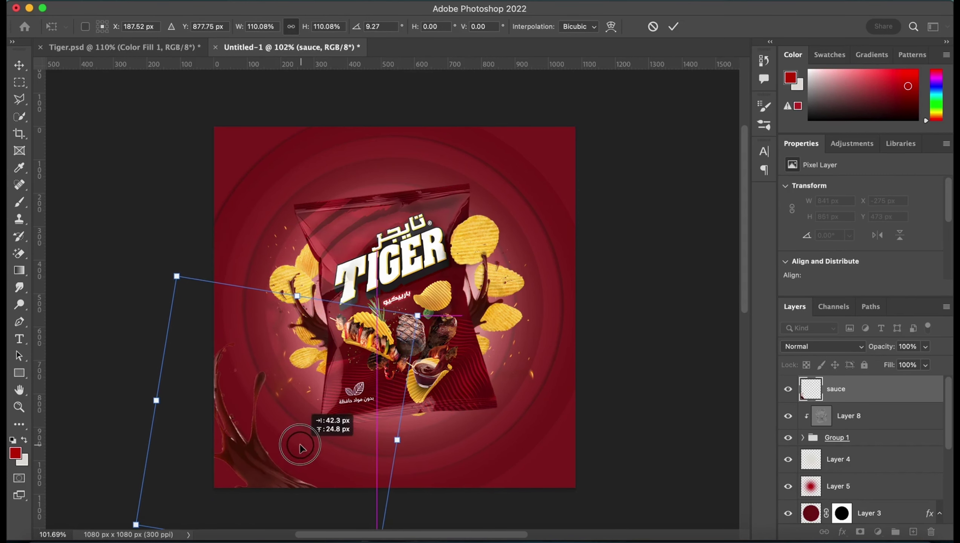
drag(411, 453, 396, 436)
drag(304, 437, 304, 450)
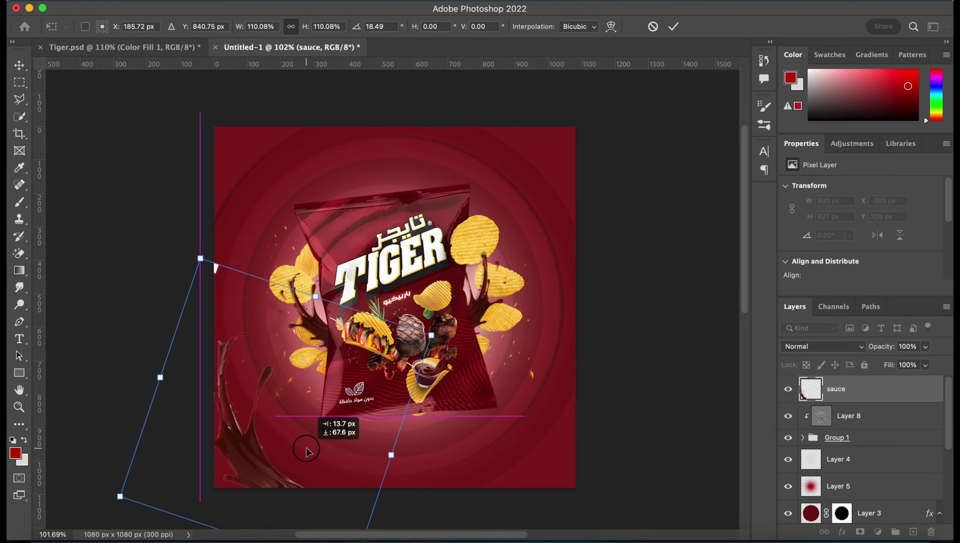
key(Return)
Step: Nudge the sauce splash slightly left and up and commit its position
key(super+t)
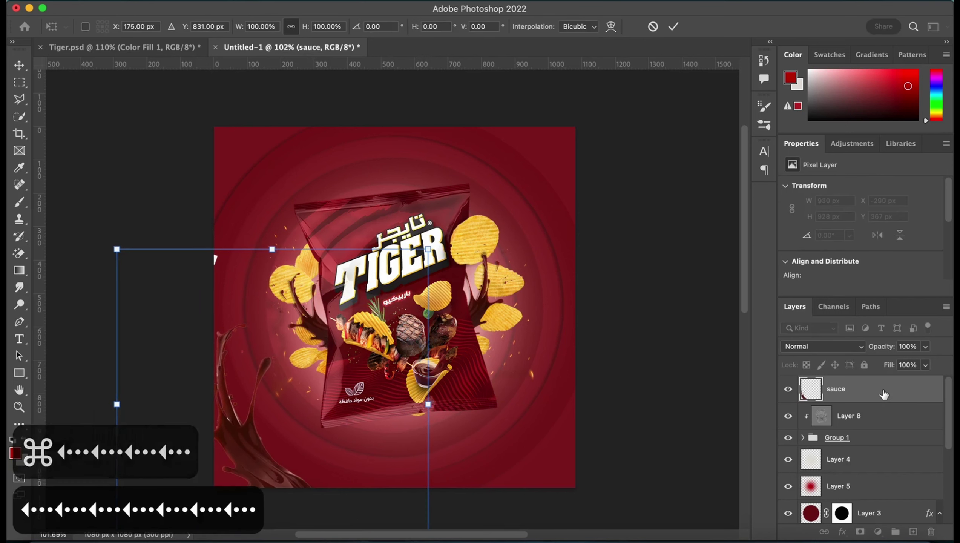
drag(248, 462, 245, 461)
key(Return)
key(e)
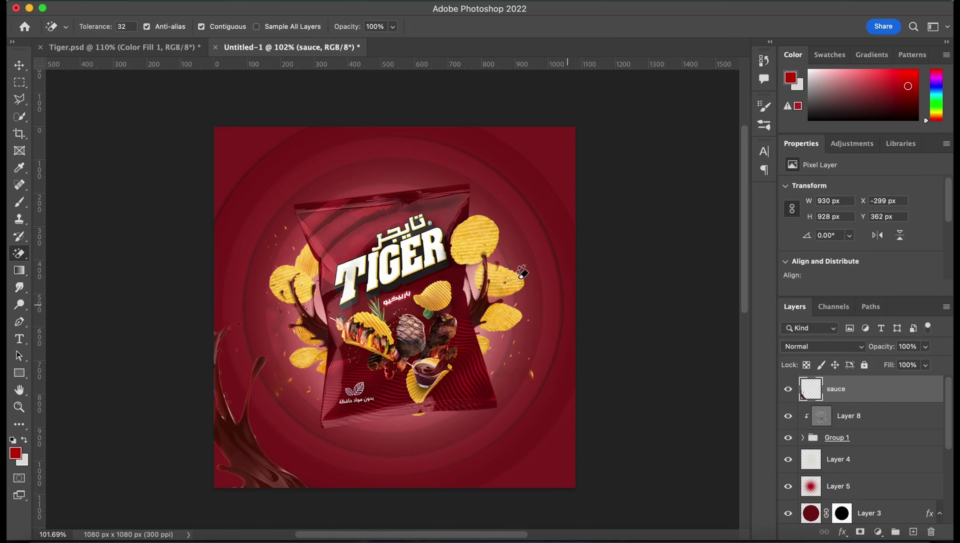
Step: Apply a -84° Motion Blur to the corner sauce splash
click(304, 0)
mouse_move(309, 149)
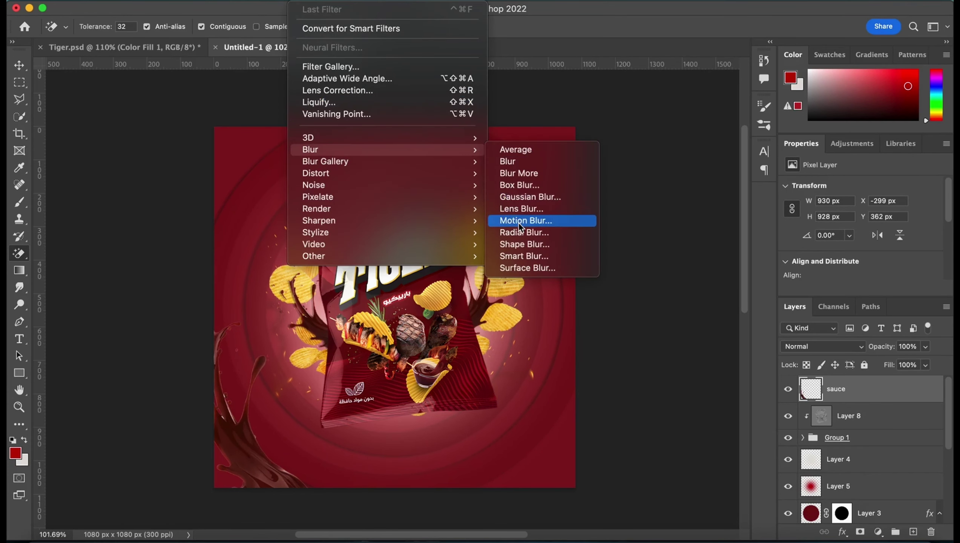
click(521, 223)
drag(623, 320, 626, 321)
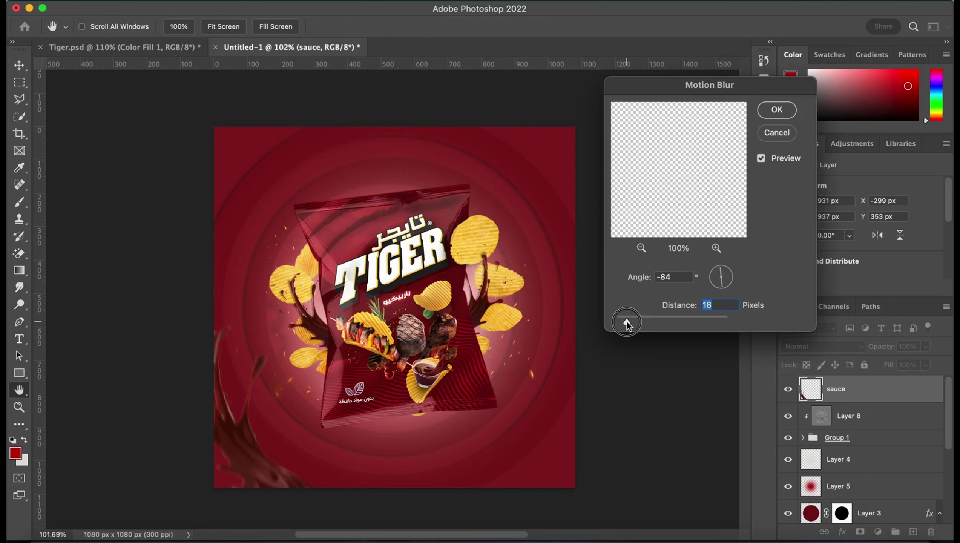
click(777, 110)
Step: Select the chips layer and give it a light -84° Motion Blur
key(v)
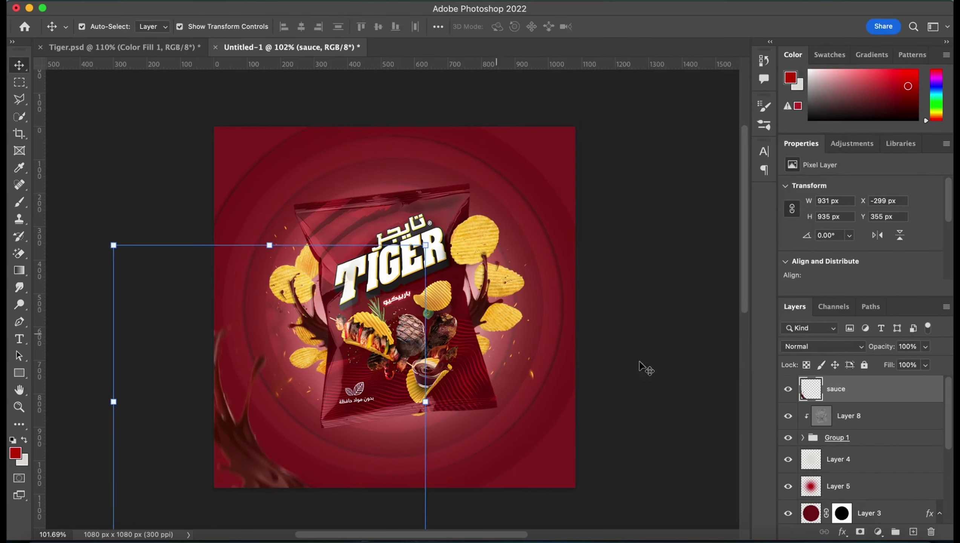
click(509, 285)
scroll(874, 476, down, 3)
click(878, 441)
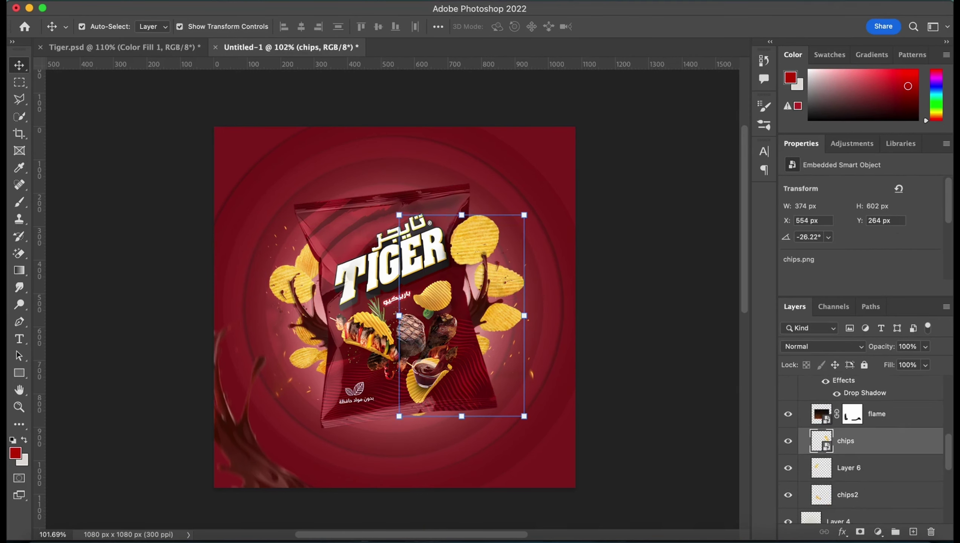
double_click(899, 443)
scroll(380, 267, right, 3)
key(Escape)
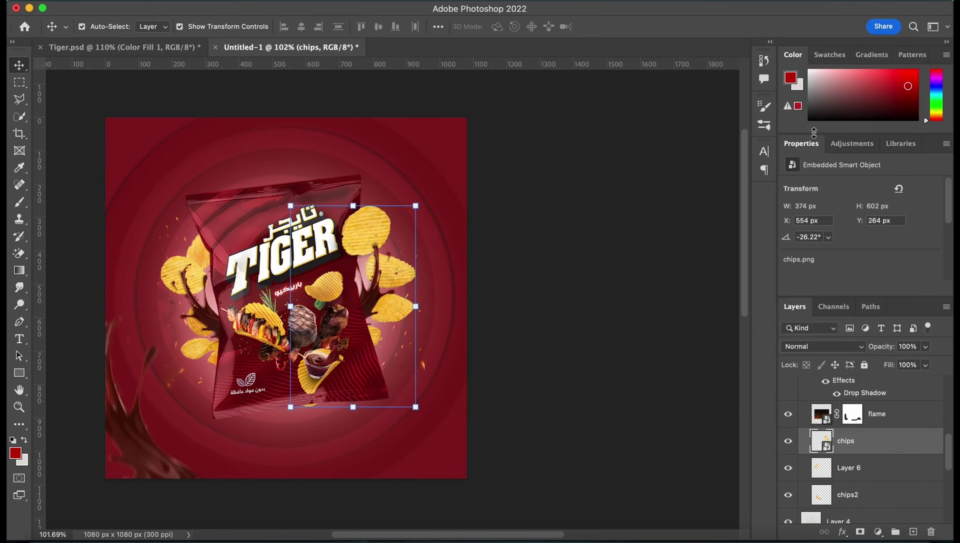
click(529, 217)
drag(617, 320, 620, 322)
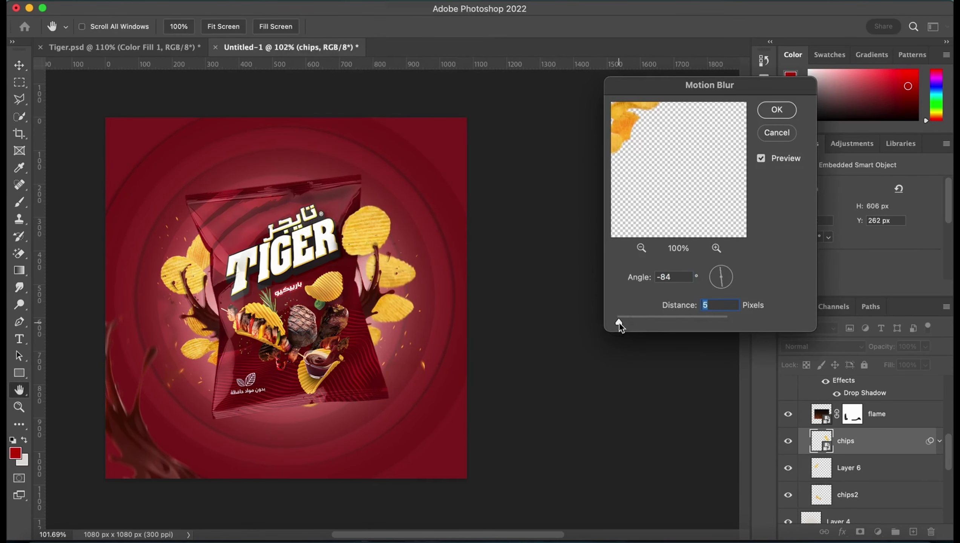
key(Return)
Step: Motion-blur the top-right chip on Layer 7 at 10 pixels
key(v)
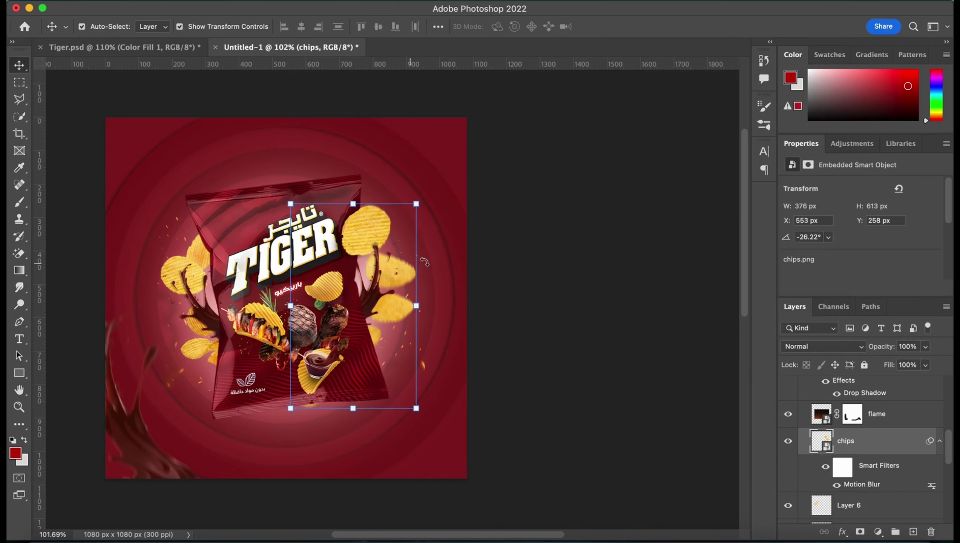
click(897, 427)
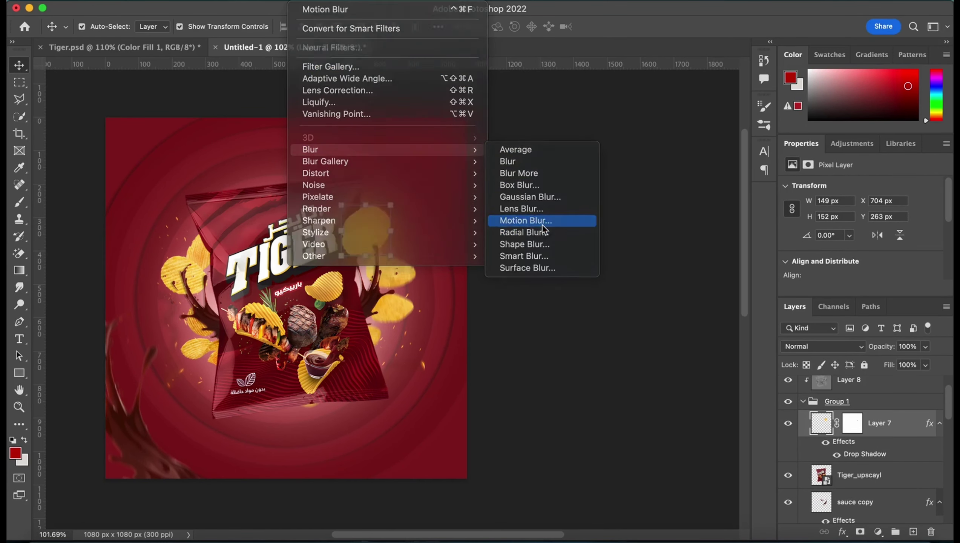
click(517, 219)
drag(624, 322, 622, 321)
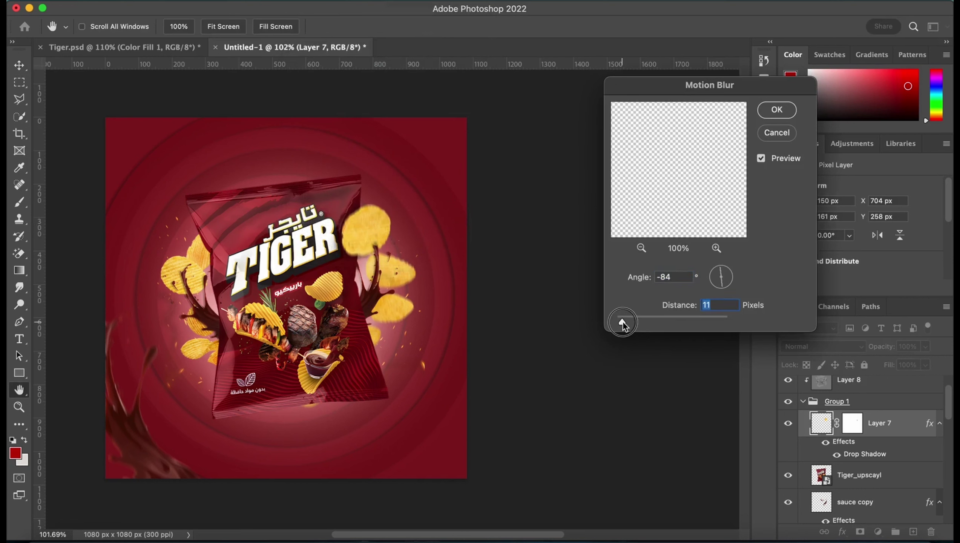
click(777, 110)
click(170, 279)
Step: Set an enlarged brush on the flame layer's mask, then select the chips layer with Move
scroll(857, 490, down, 2)
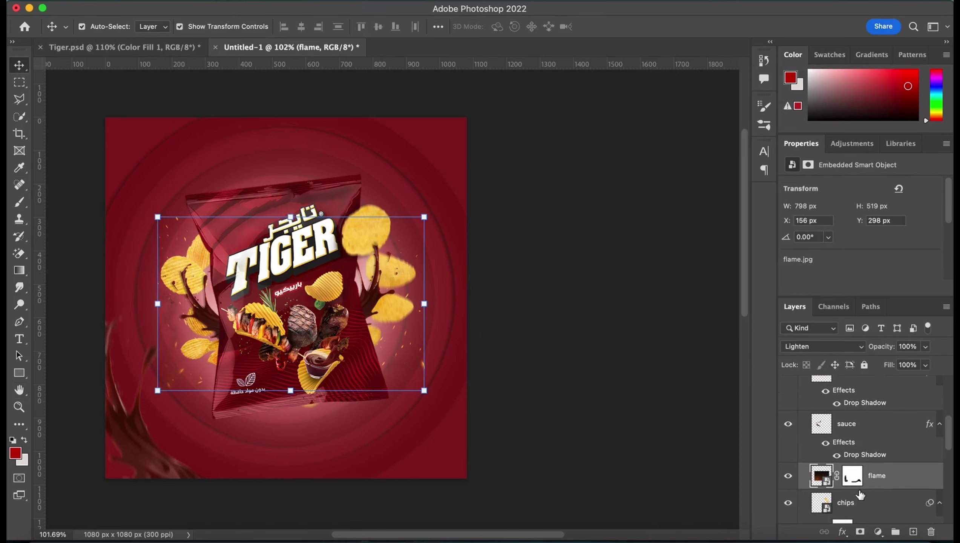
click(853, 478)
scroll(437, 417, up, 3)
scroll(437, 417, left, 5)
key(b)
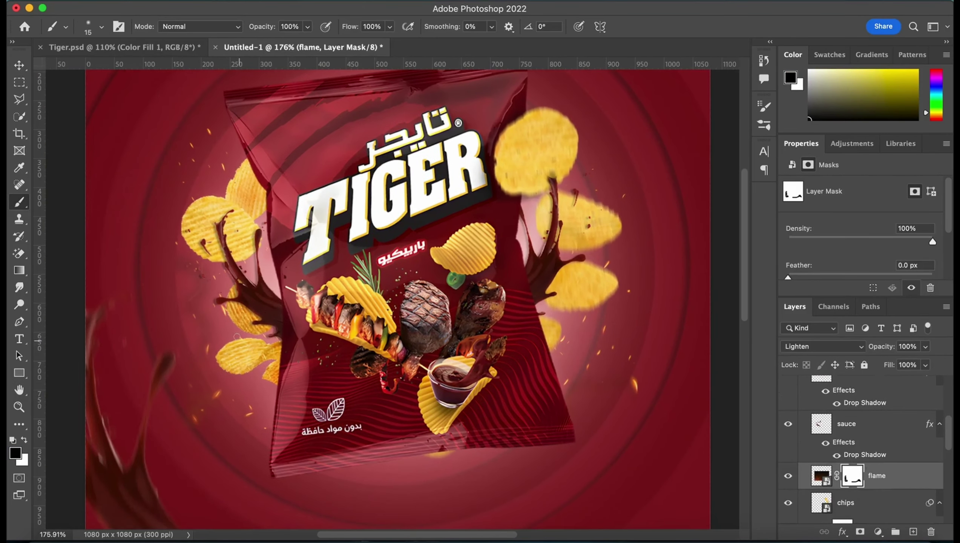
key(])
key(])
key(])
key(])
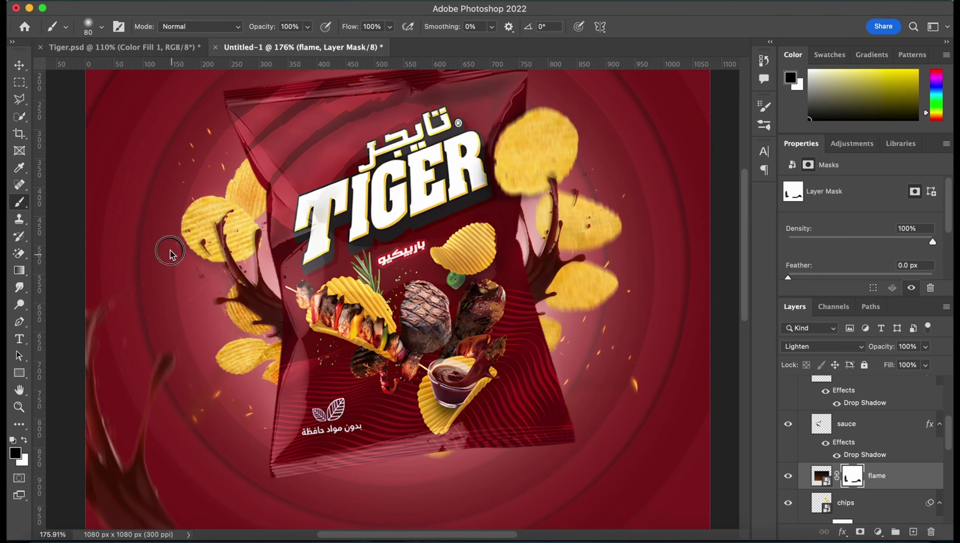
scroll(301, 287, down, 3)
scroll(301, 287, down, 2)
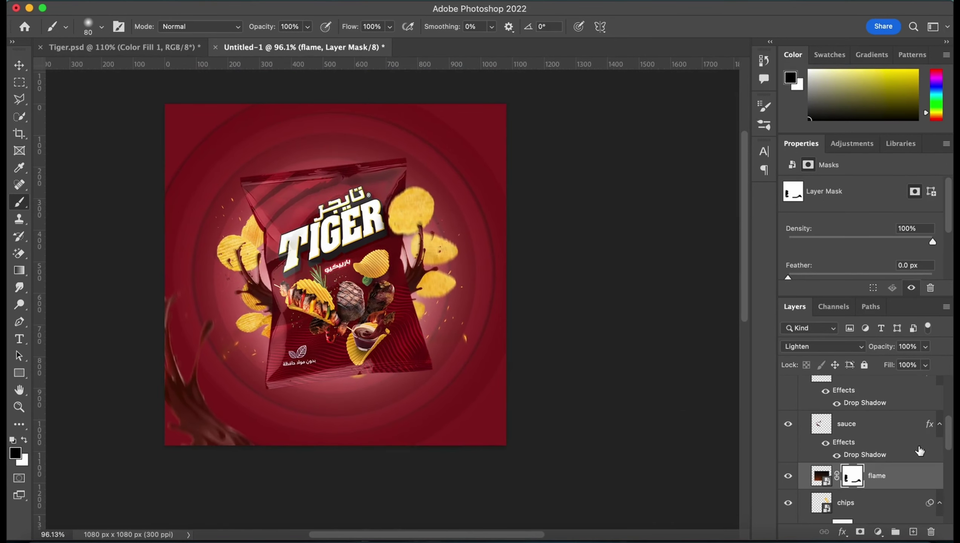
key(v)
click(846, 502)
Step: Sort out the layer selection, undoing stray changes, until only chips2 is selected
scroll(853, 471, down, 2)
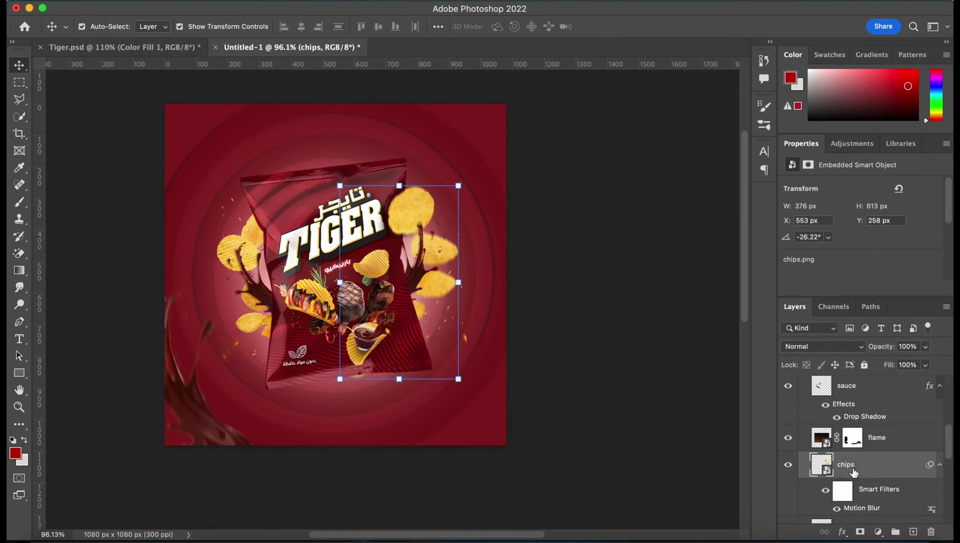
scroll(853, 471, down, 1)
click(854, 471)
scroll(874, 456, down, 1)
click(885, 450)
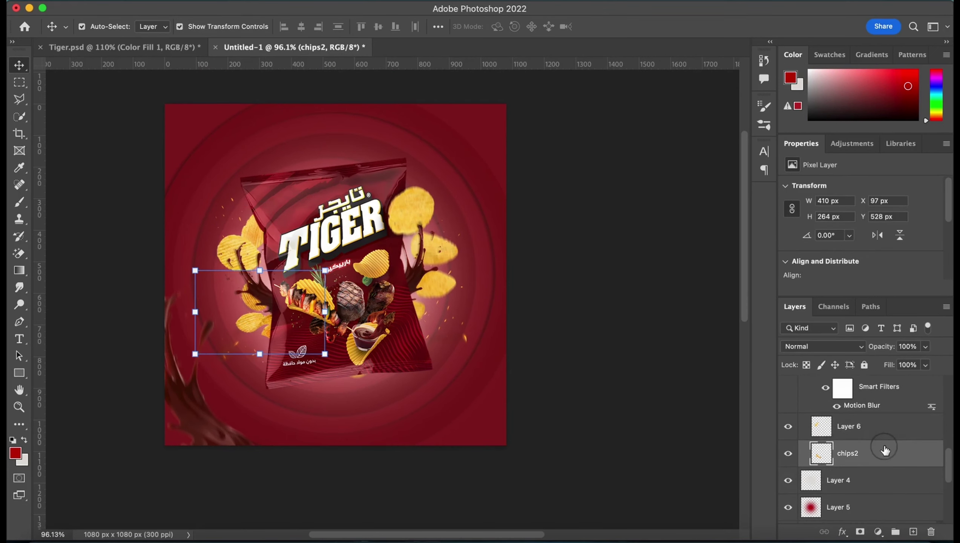
double_click(885, 450)
key(Escape)
shift+click(884, 432)
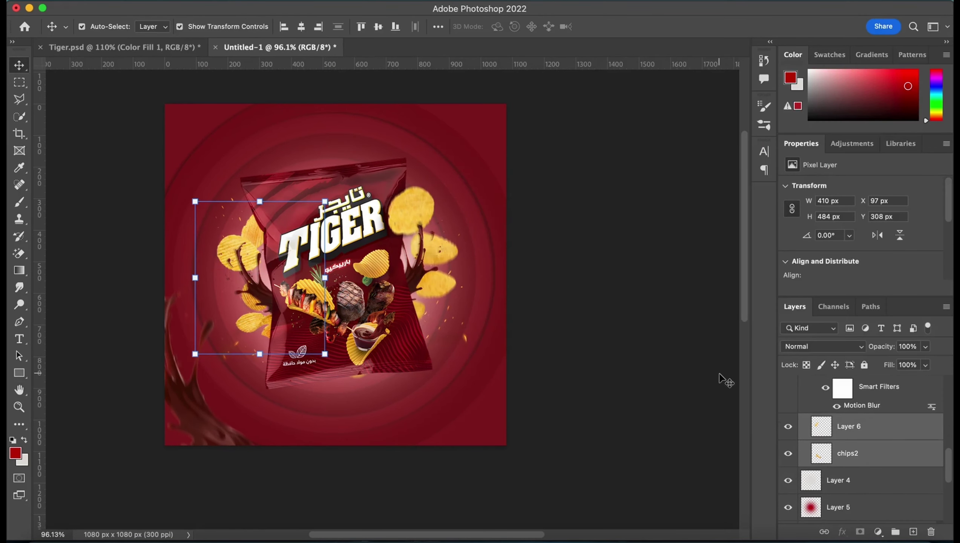
key(super+z)
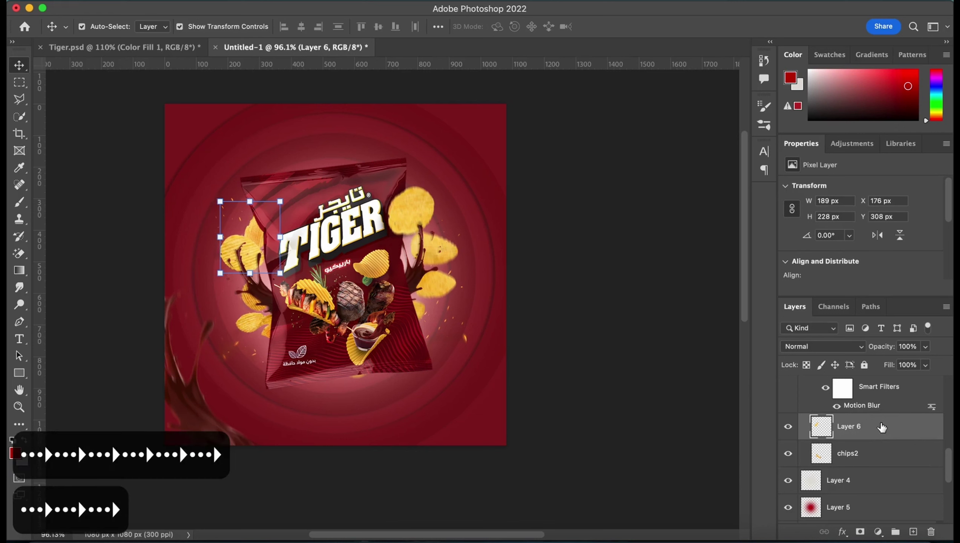
click(894, 452)
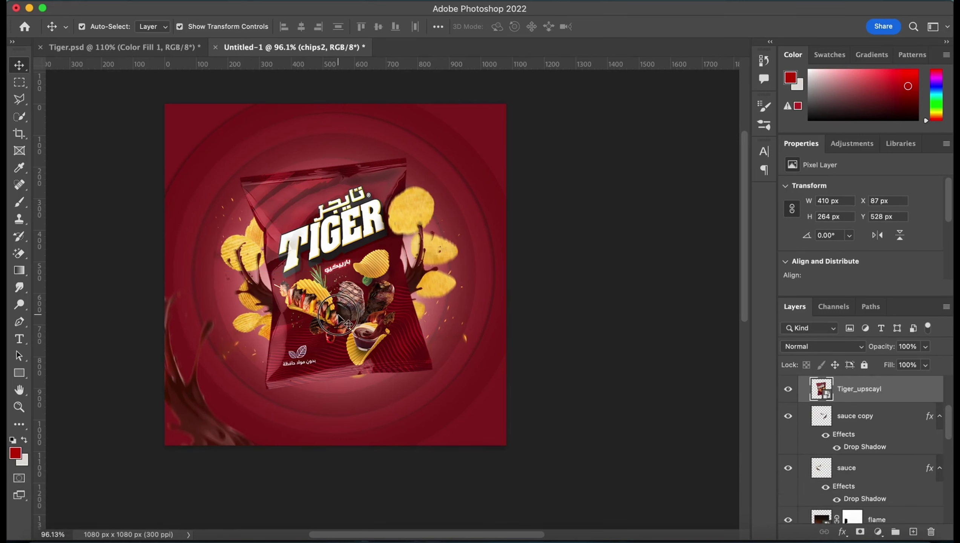
key(ctrl+z)
click(881, 429)
Step: Rotate the chips2 cluster about -9.8° and commit the transform
key(ctrl+t)
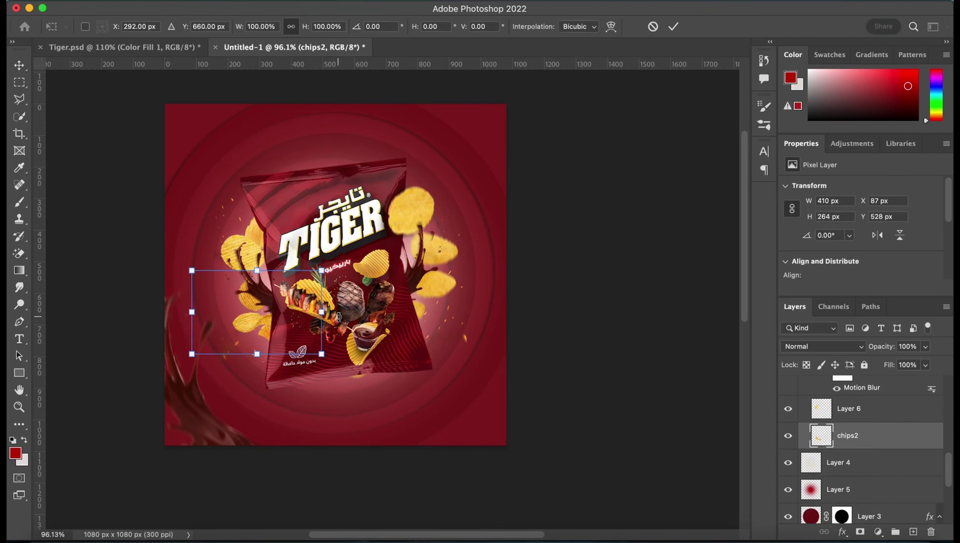
drag(336, 320, 334, 295)
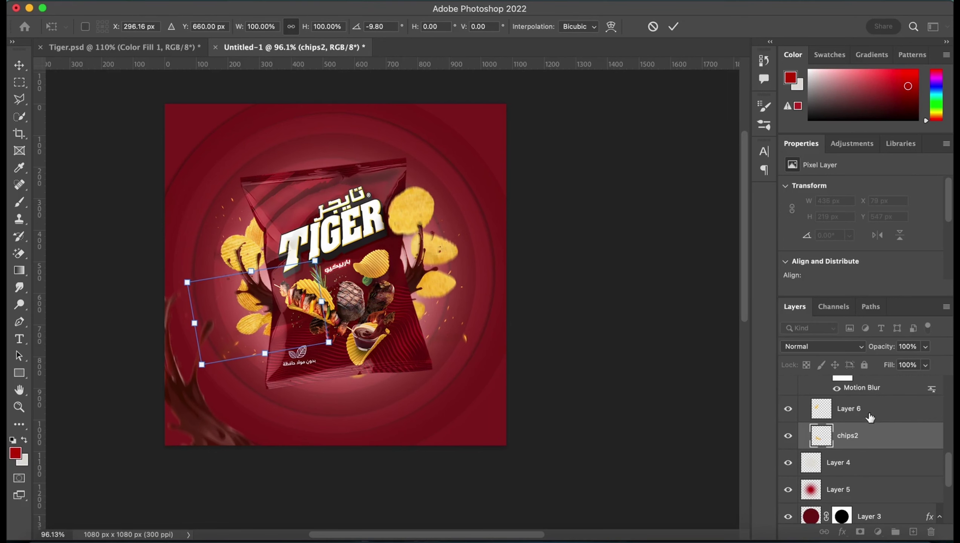
key(Return)
key(alt+bracketright)
Step: Check blur filters on the chips2 and sauce layers, deselect all, and open the Images folder
click(298, 2)
mouse_move(309, 149)
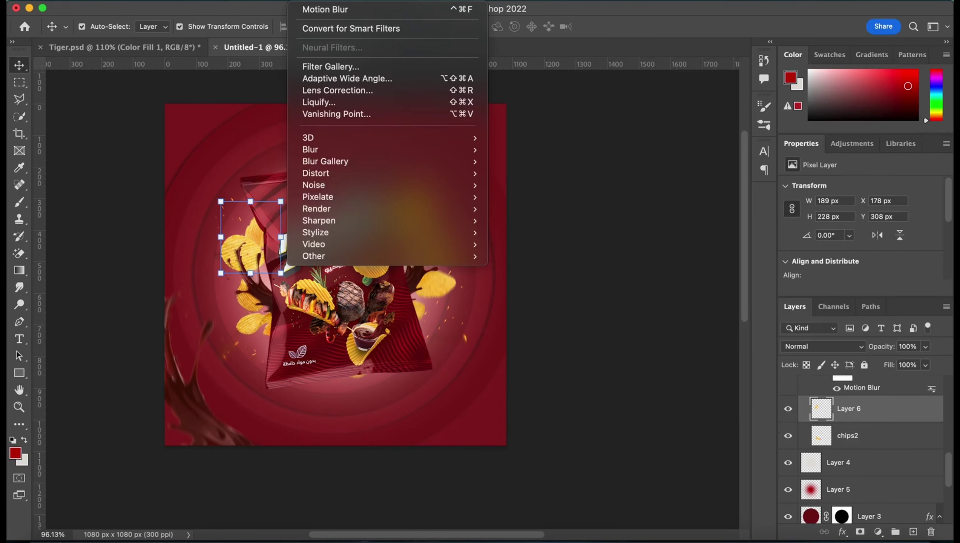
click(535, 220)
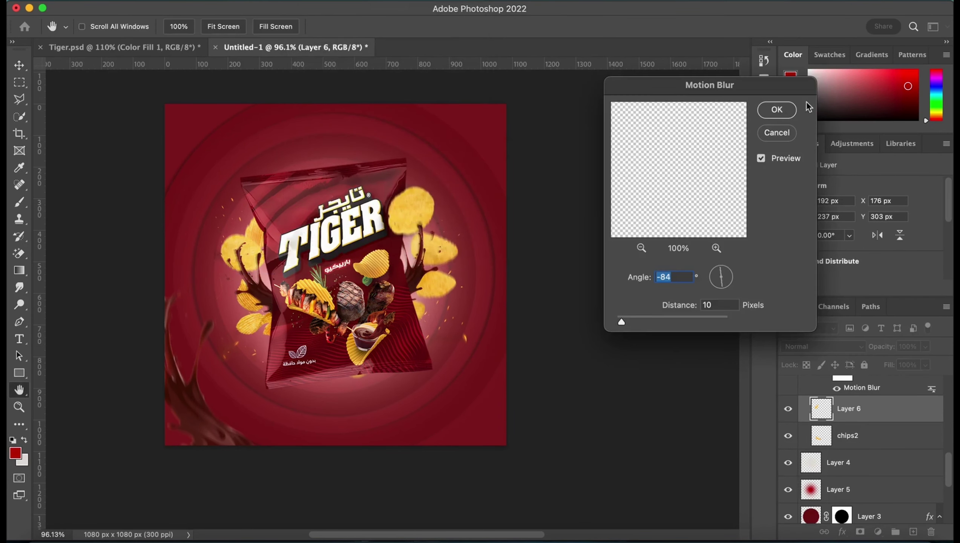
click(777, 108)
click(861, 437)
click(298, 2)
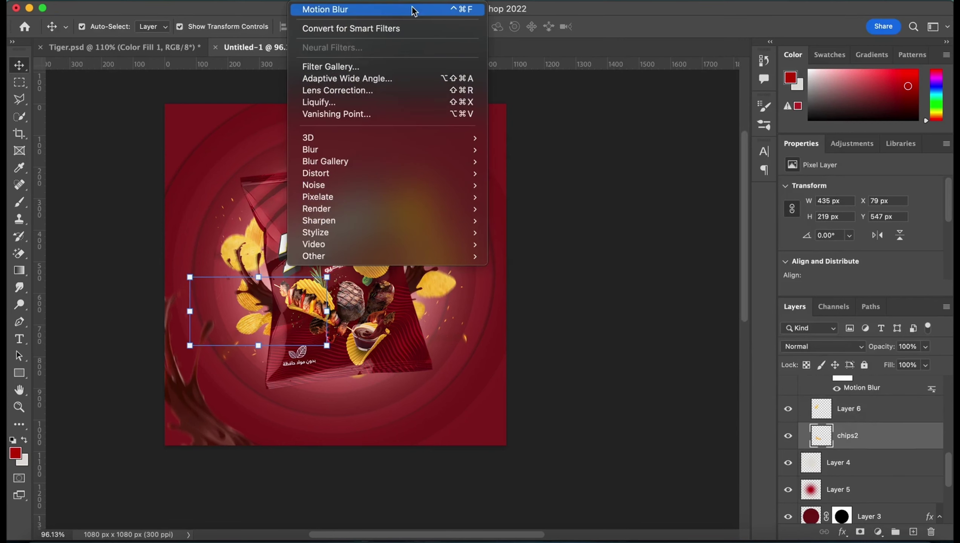
click(589, 253)
click(445, 290)
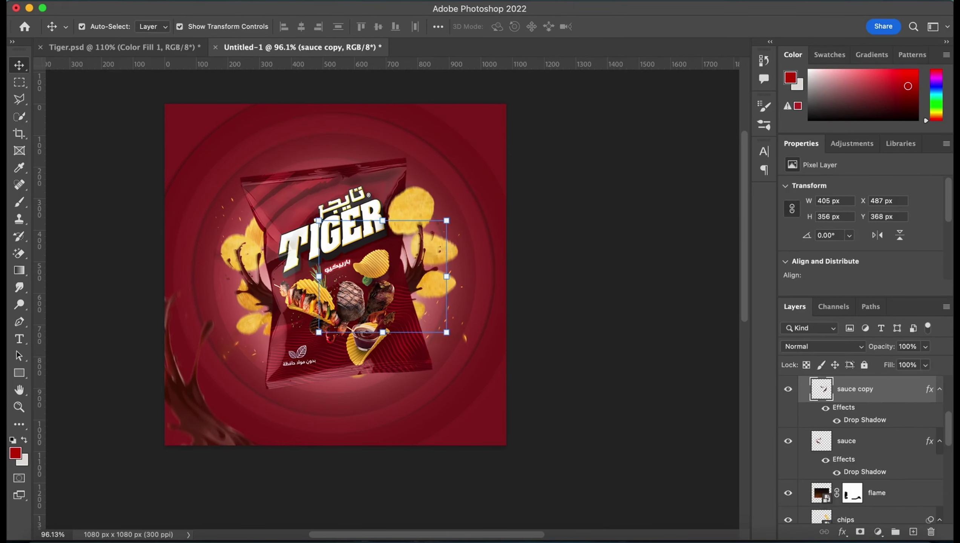
click(298, 1)
click(260, 293)
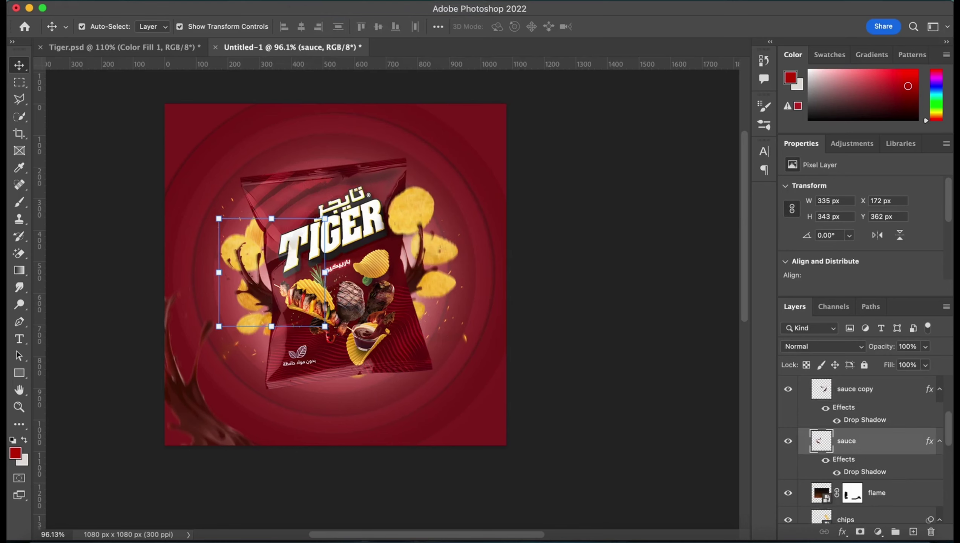
click(298, 2)
click(624, 238)
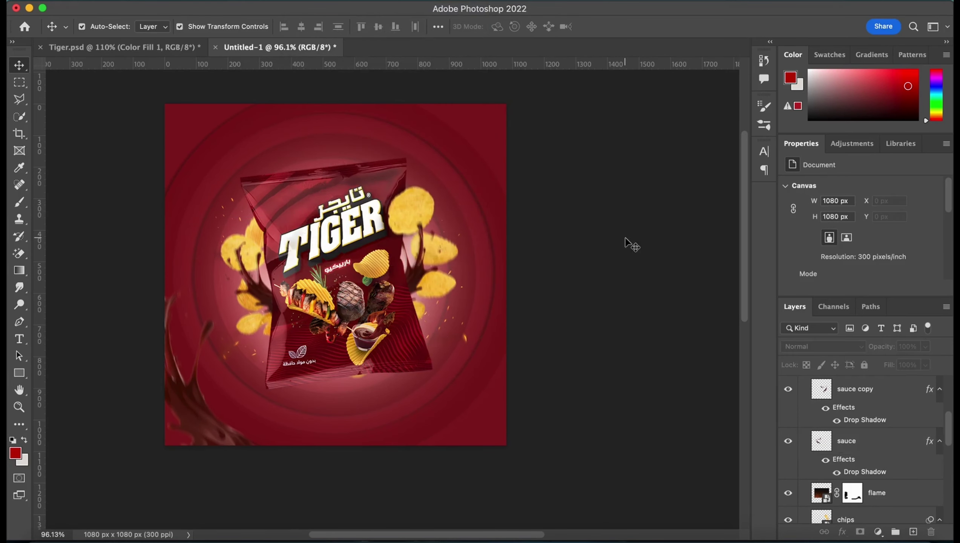
click(39, 537)
click(72, 132)
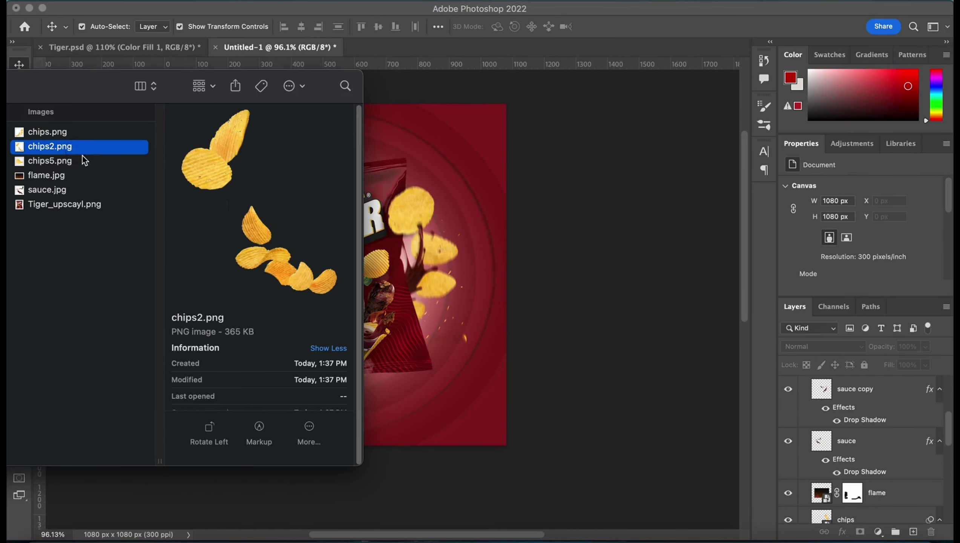
Step: Place chips5.png, rasterize it, shrink it and Magic Erase its white background
click(106, 162)
drag(106, 162, 403, 285)
key(Return)
key(e)
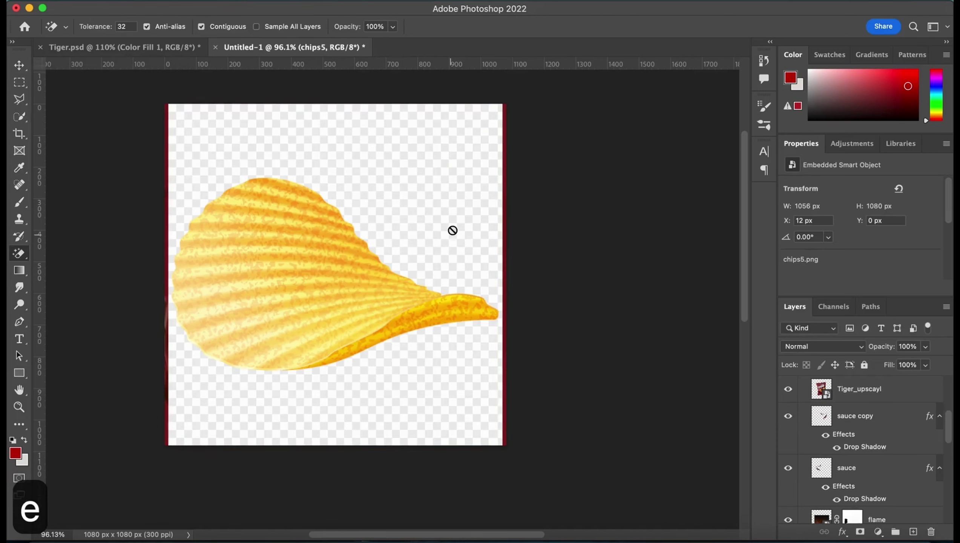
click(452, 229)
click(513, 235)
key(ctrl+t)
drag(335, 108, 334, 181)
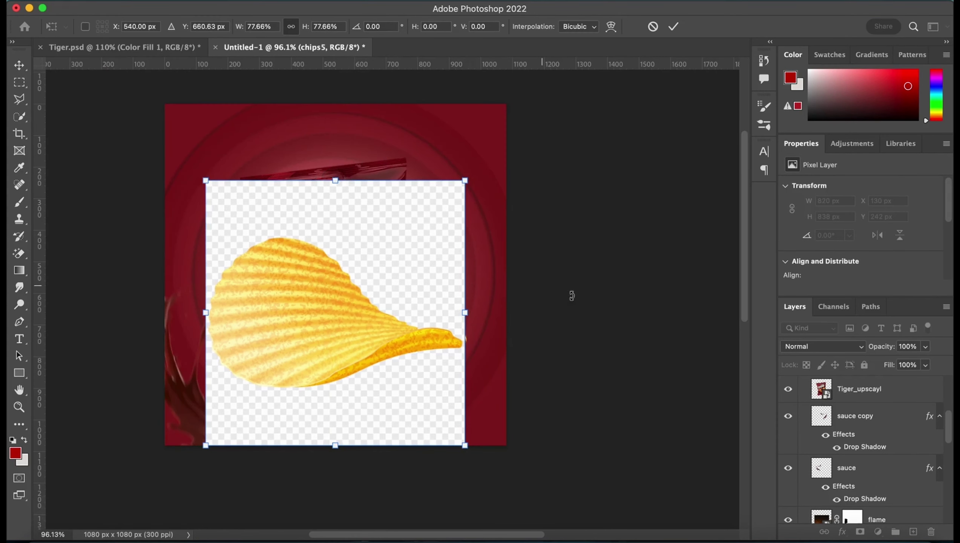
key(Return)
click(396, 277)
Step: Shrink and rotate the chip about -46° into the bottom-right corner and commit
key(ctrl+t)
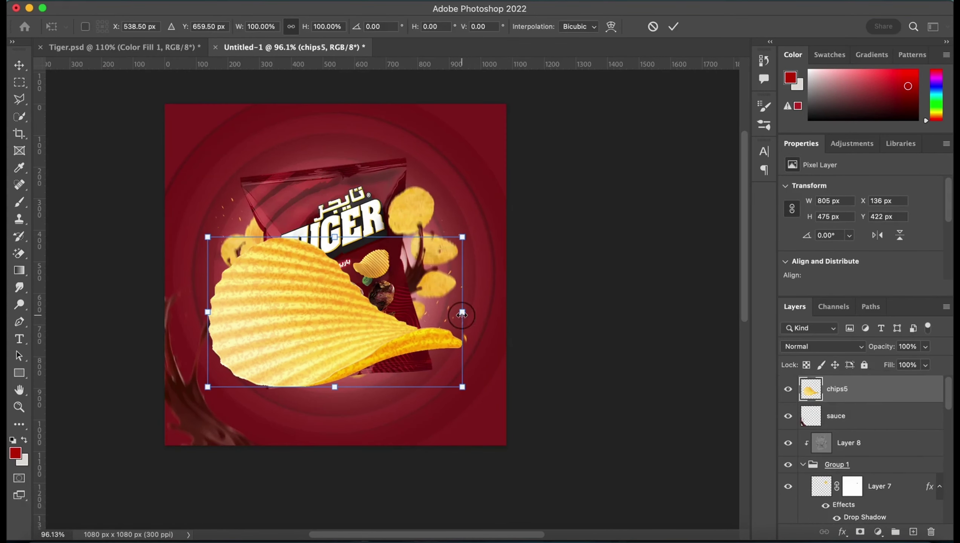
mouse_move(464, 311)
mouse_down()
mouse_move(373, 311)
mouse_move(526, 404)
mouse_up()
drag(591, 420, 574, 343)
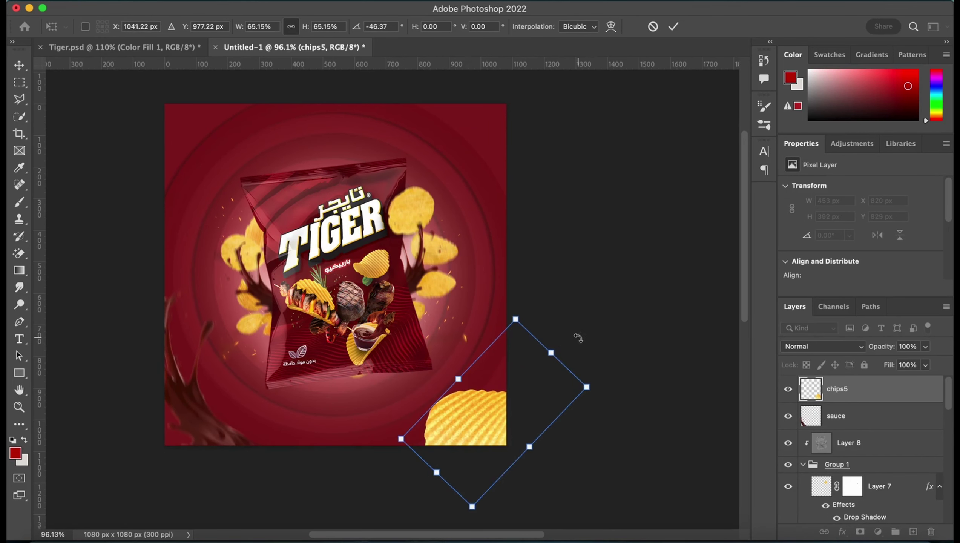
drag(526, 423, 503, 416)
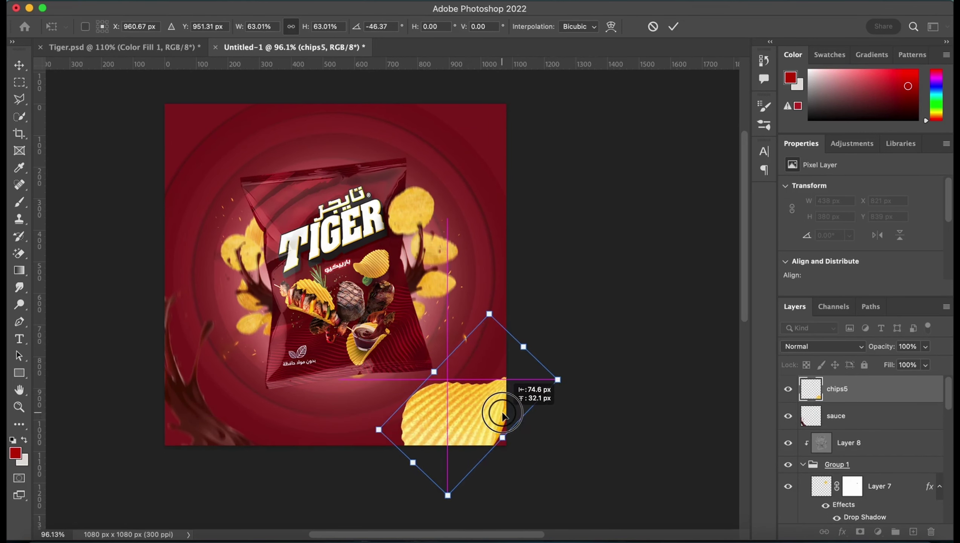
drag(558, 379, 515, 397)
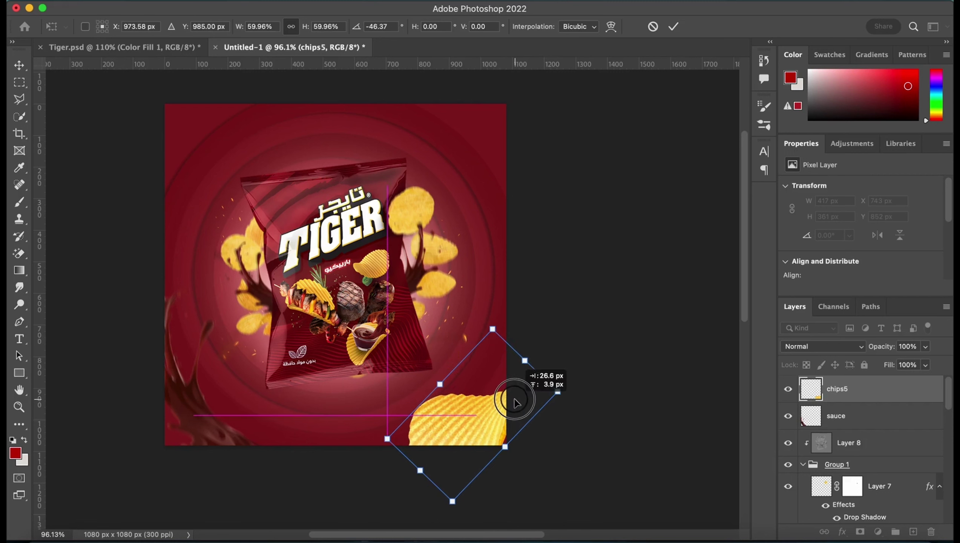
key(Return)
key(e)
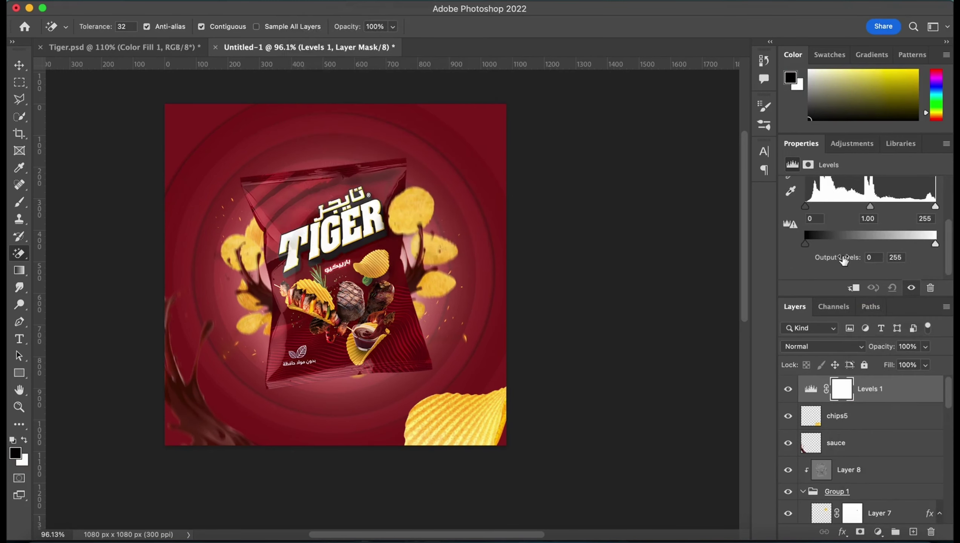
Step: Clip Levels 1 to the chips5 layer and set its black input to 52
click(854, 288)
drag(806, 207, 832, 207)
click(820, 389)
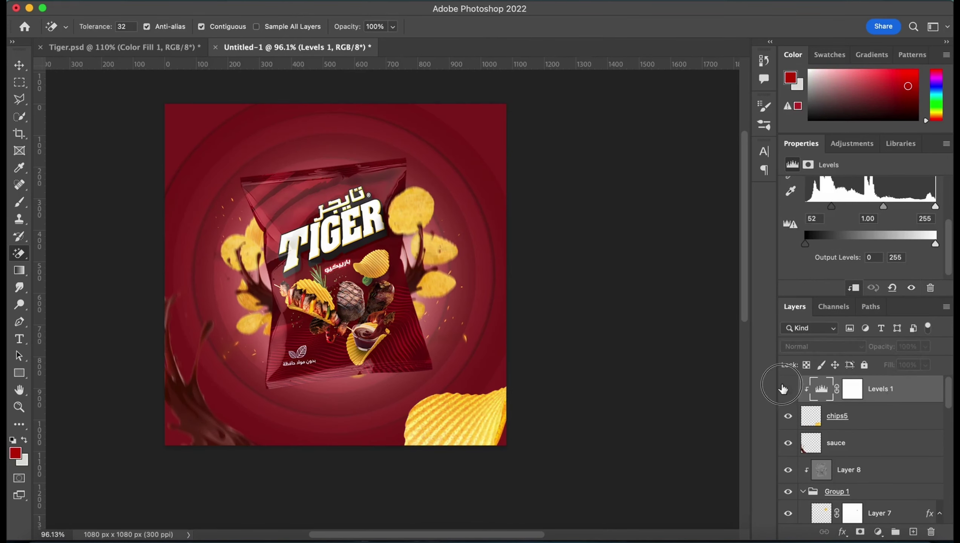
double_click(880, 408)
click(913, 132)
Step: Apply a Motion Blur with a slightly longer distance to the chips5 chip
click(371, 5)
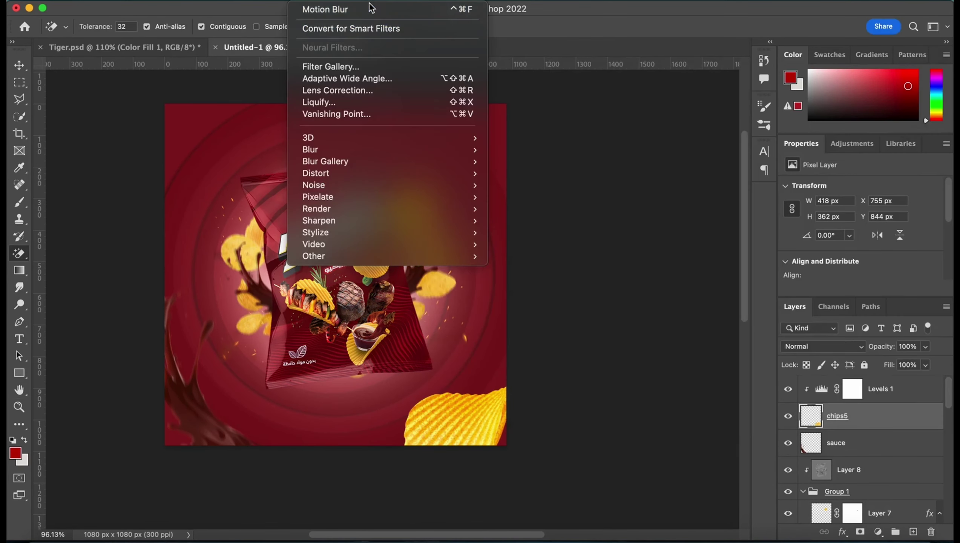
key(Escape)
key(super+z)
click(373, 6)
mouse_move(310, 149)
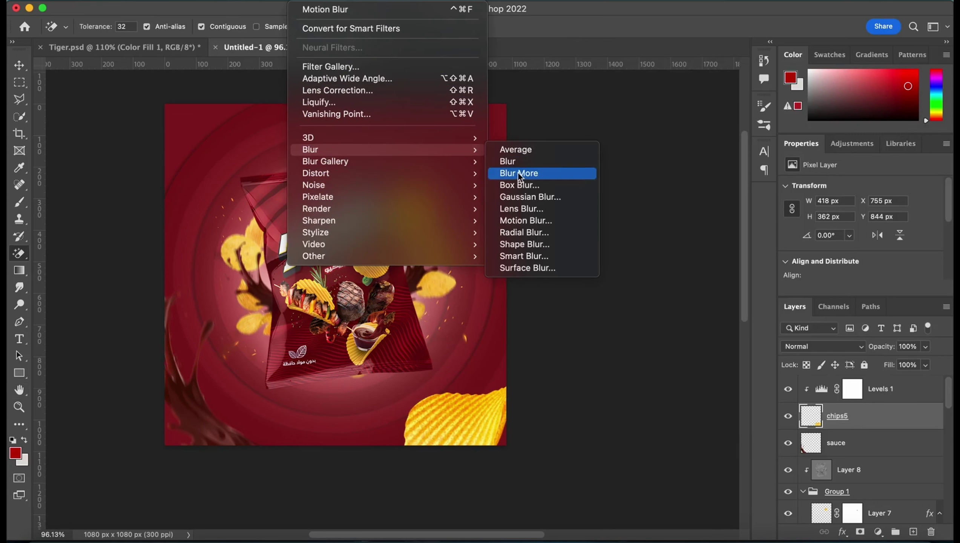
click(526, 221)
drag(623, 323, 626, 323)
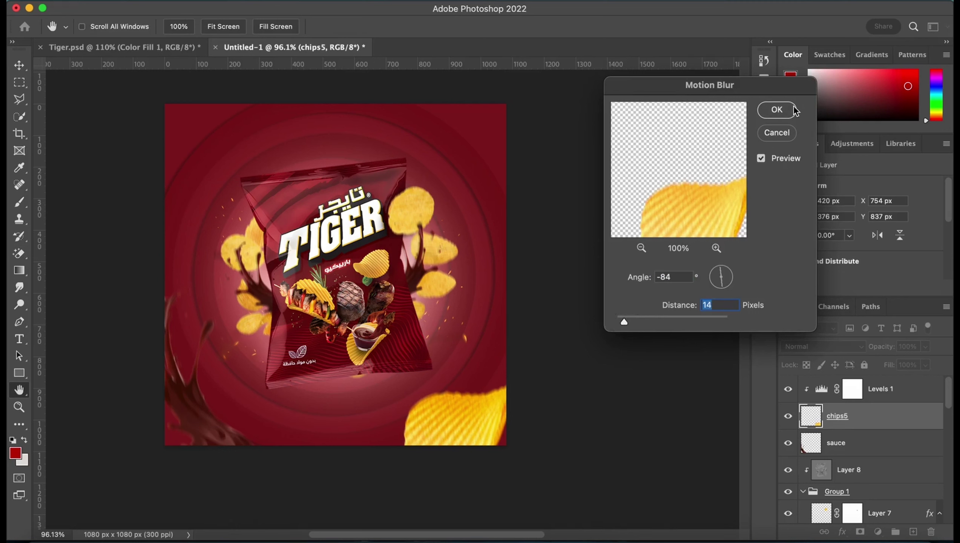
click(777, 110)
key(super+z)
key(super+shift+z)
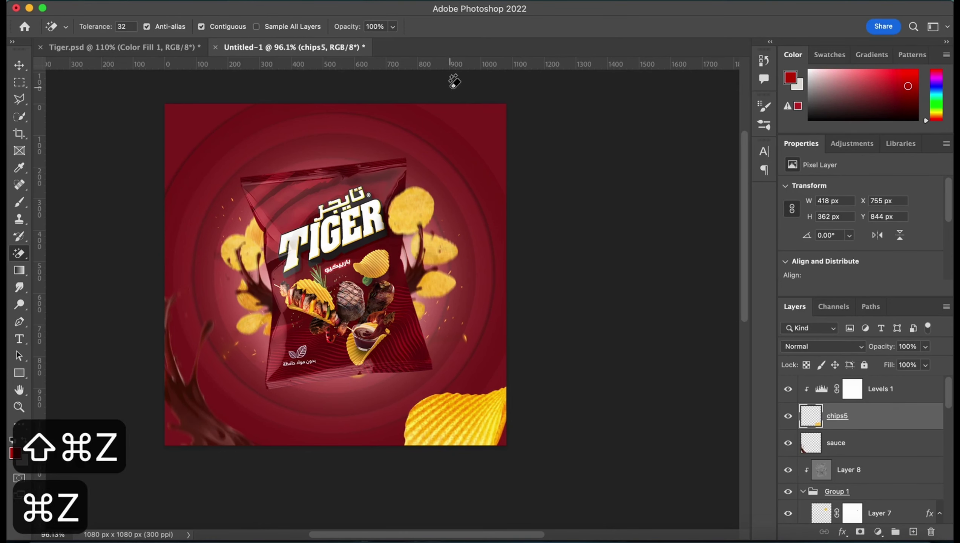
Step: Apply Motion Blur to the chip again and drag in another copy of chips5.png
click(304, 1)
click(517, 220)
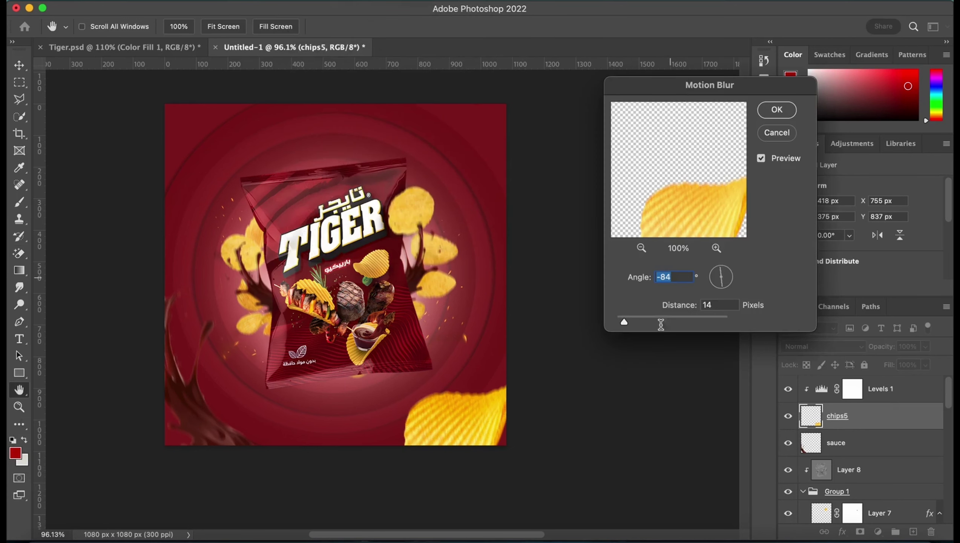
click(777, 110)
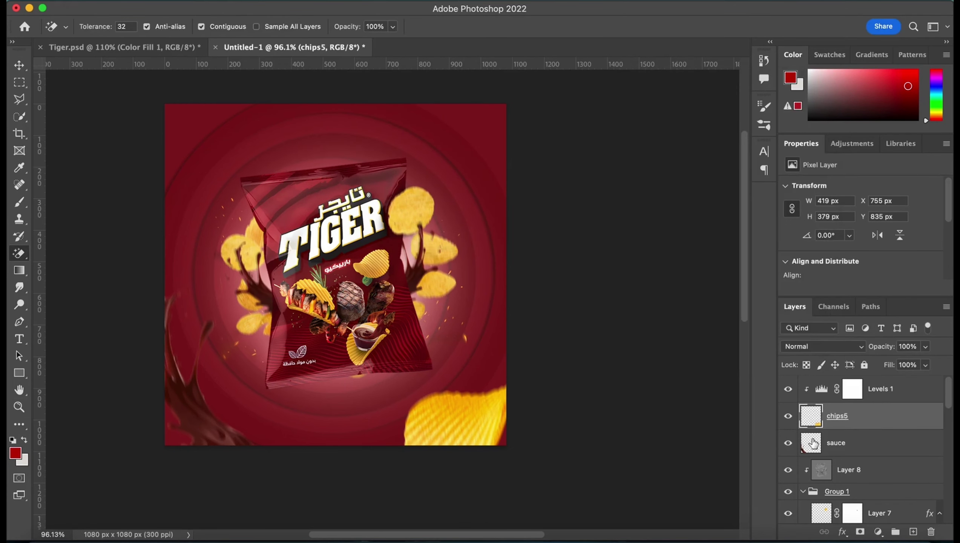
drag(107, 156, 890, 382)
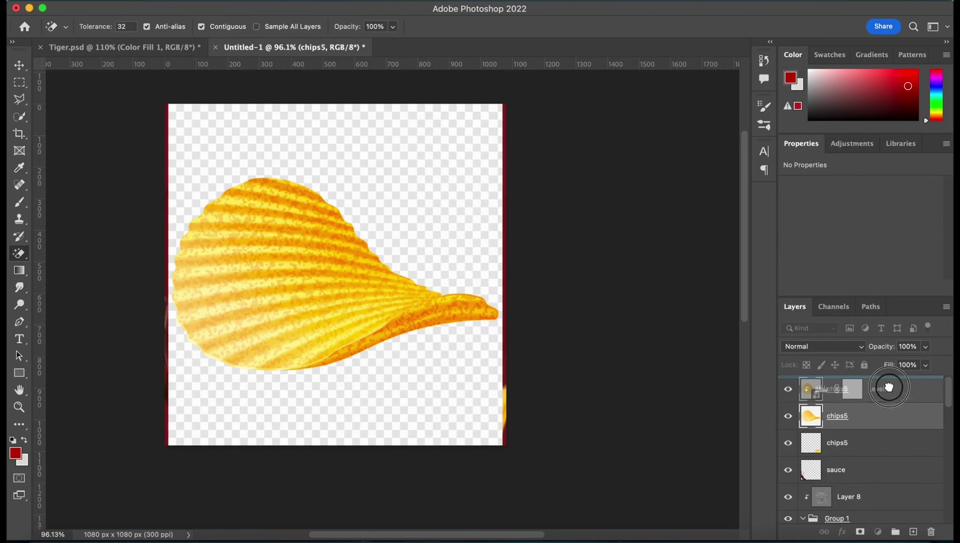
Step: Discard the extra placed chip and duplicate chips5 together with Levels 1
key(ctrl+t)
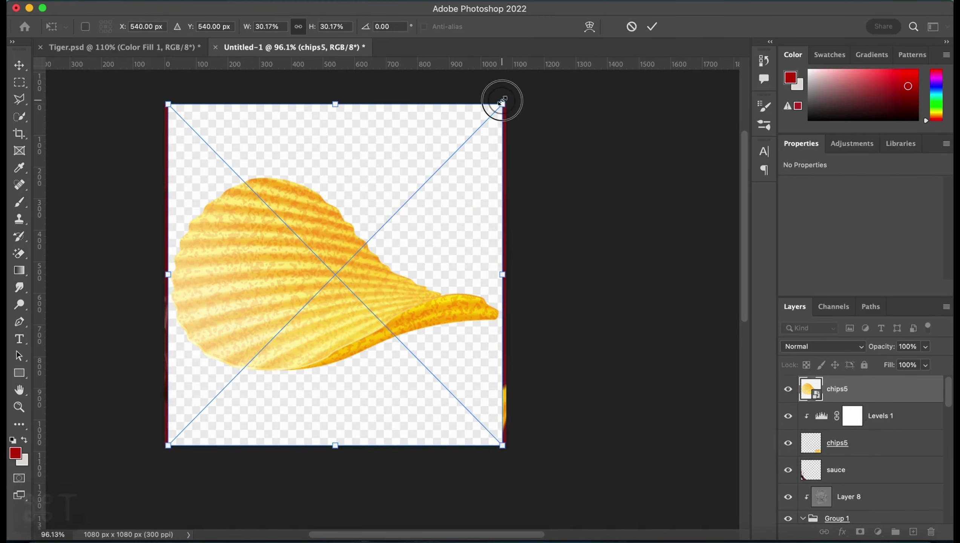
drag(503, 104, 452, 161)
key(BackSpace)
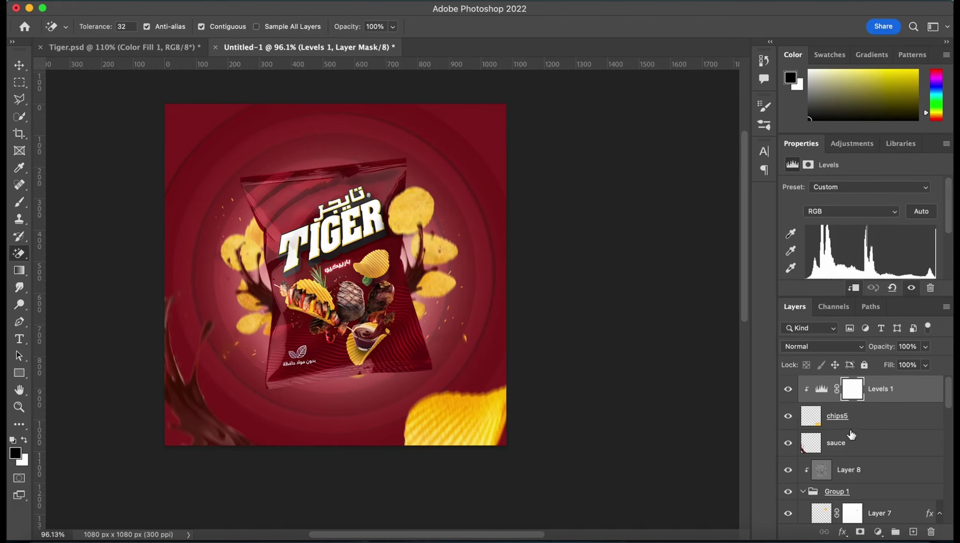
shift+click(863, 418)
key(ctrl+j)
Step: Scale down, tilt and move the chip copy into the top-left corner
key(ctrl+t)
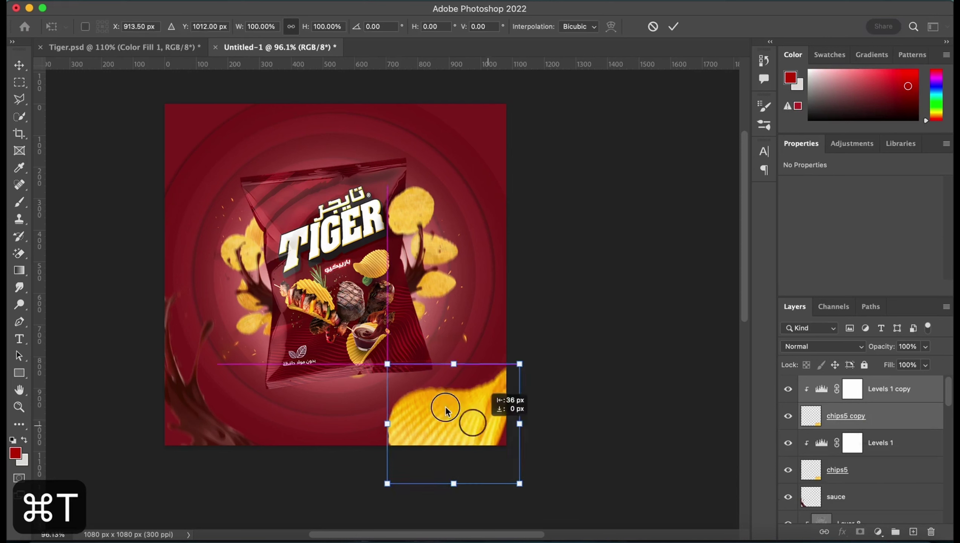
drag(443, 407, 176, 137)
drag(250, 210, 213, 197)
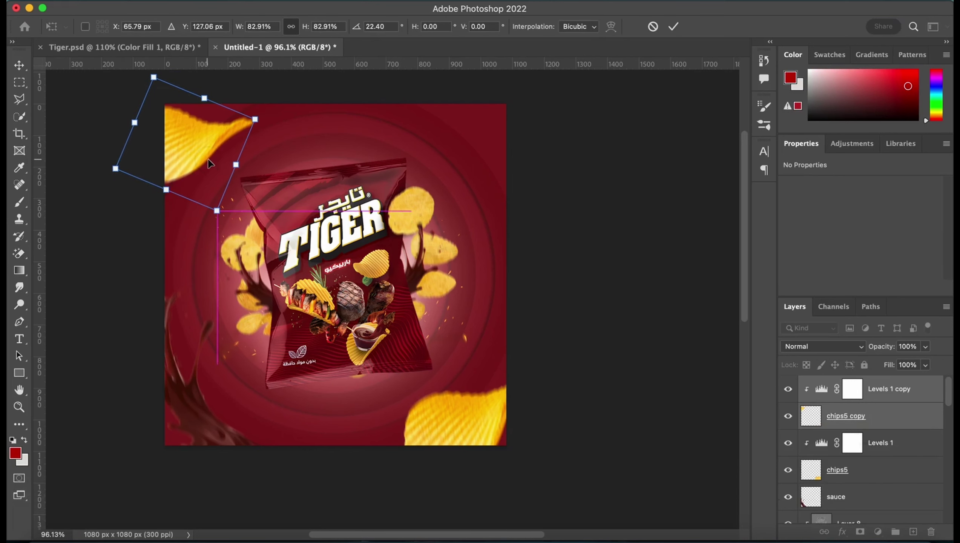
drag(199, 154, 206, 146)
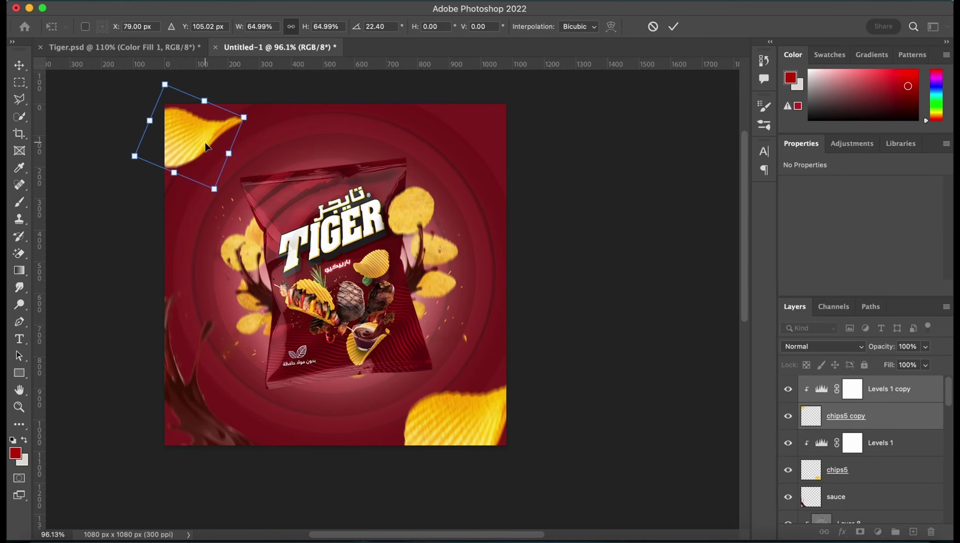
key(Return)
Step: Apply a Motion Blur of distance 13 to the top-left chip copy
click(865, 415)
click(307, 2)
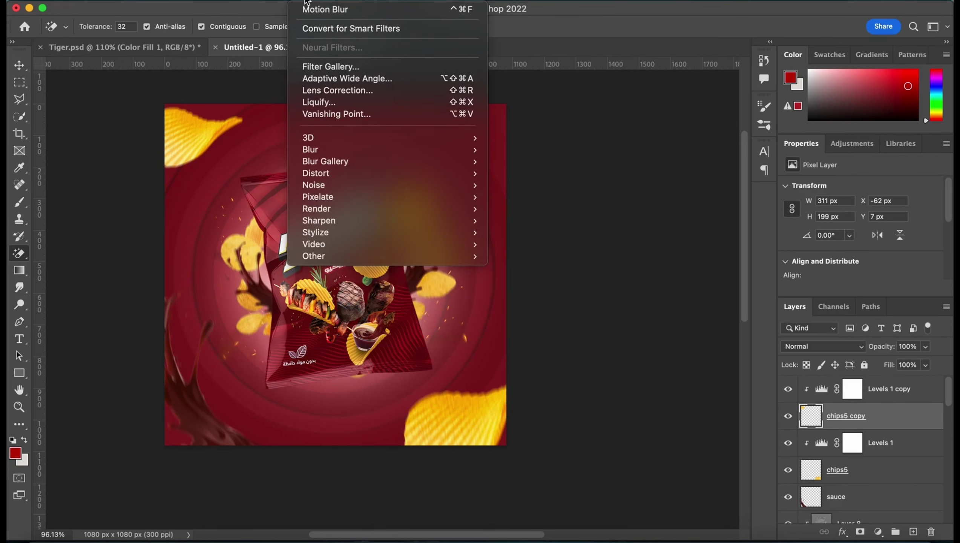
click(517, 217)
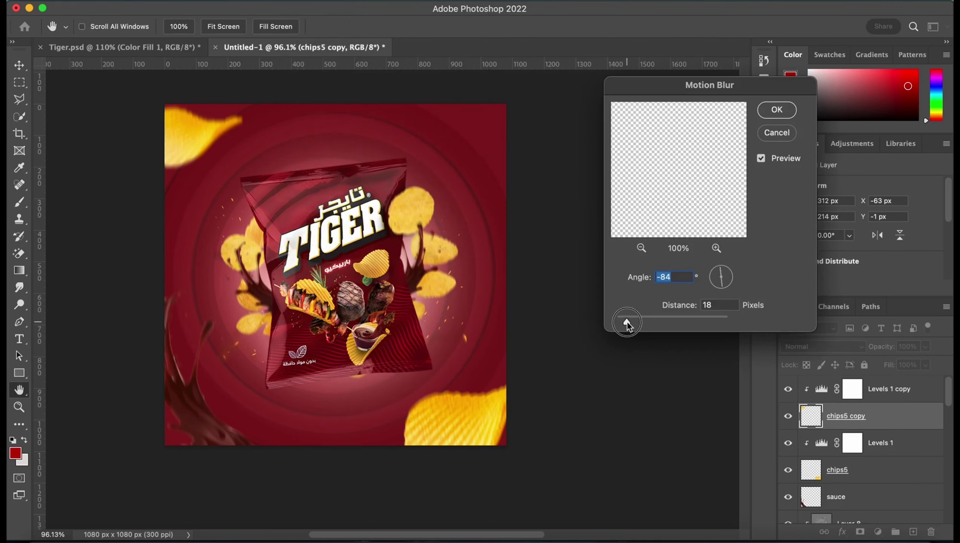
drag(627, 323, 624, 322)
key(Return)
Step: Slightly shrink and reposition the bottom-right chip, and fine-tune the top-left chip's size
key(v)
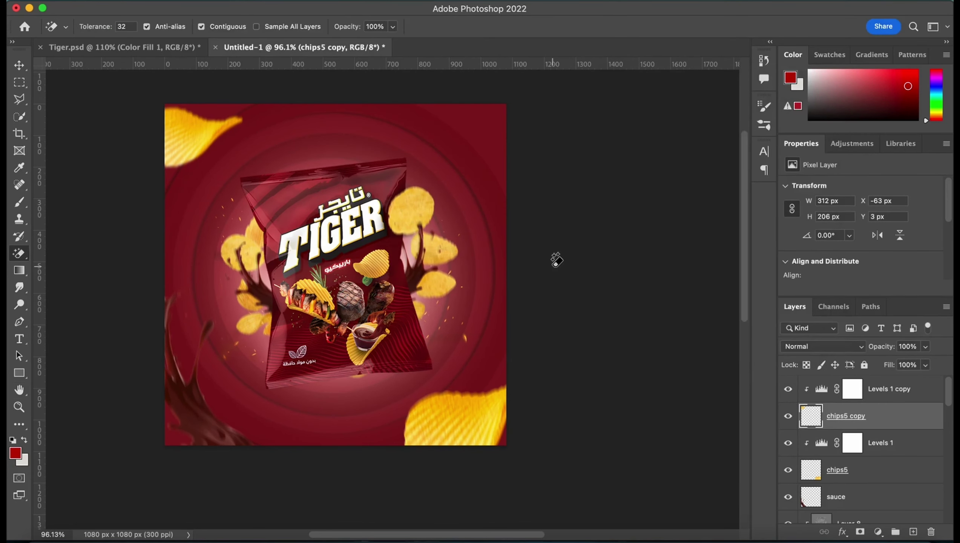
click(473, 420)
drag(536, 367, 525, 378)
drag(487, 404, 499, 399)
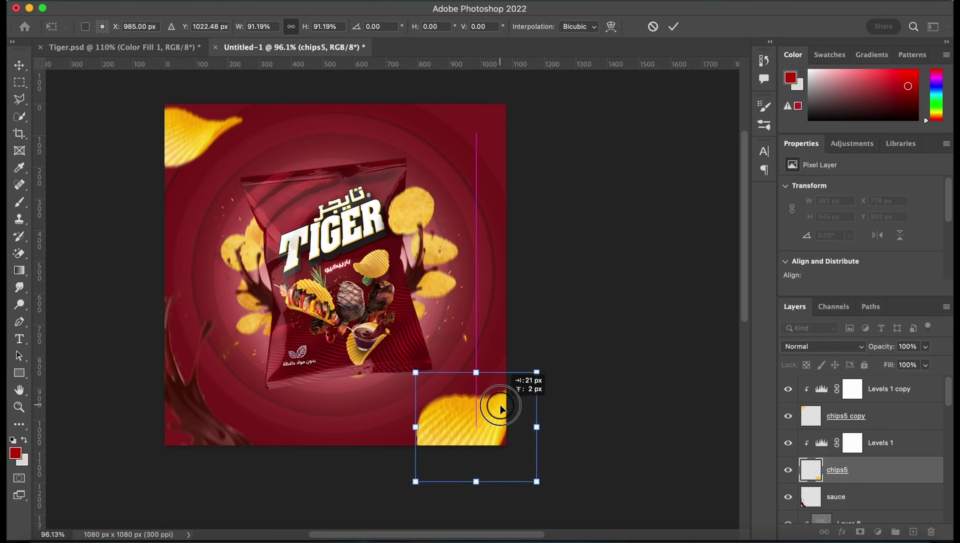
click(185, 136)
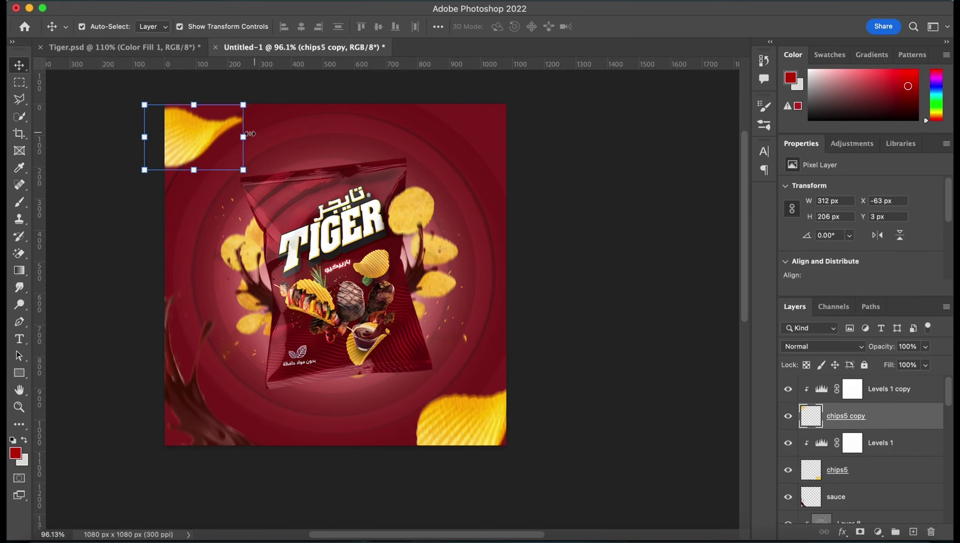
drag(250, 133, 246, 134)
key(Return)
click(621, 297)
scroll(622, 298, down, 2)
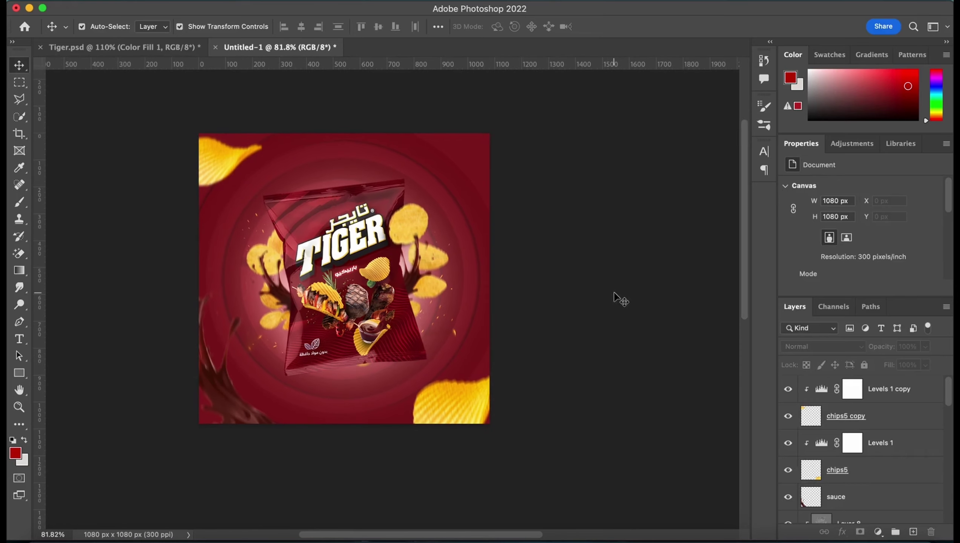
scroll(614, 293, up, 1)
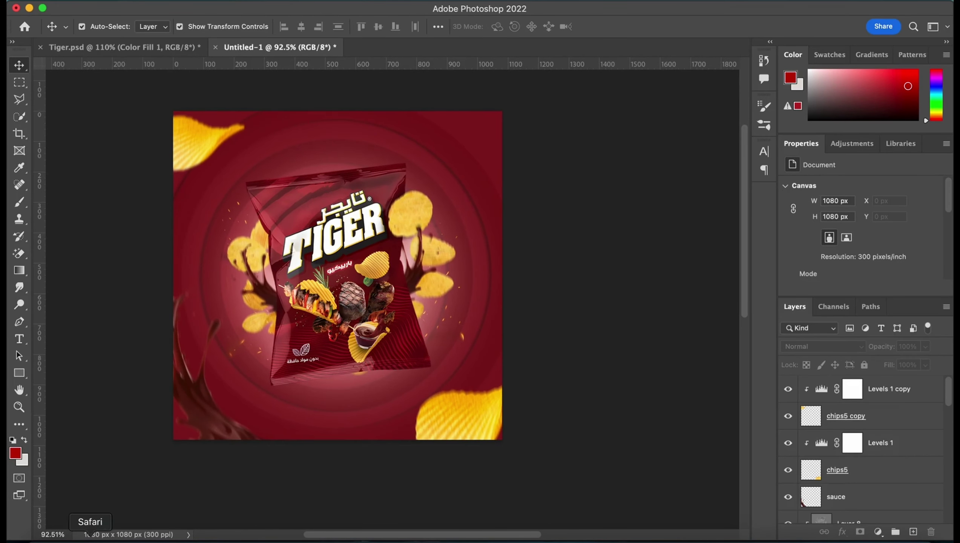
Step: Place sauce.jpg onto the design, scaled down and repositioned
click(38, 531)
click(94, 190)
drag(93, 193, 437, 238)
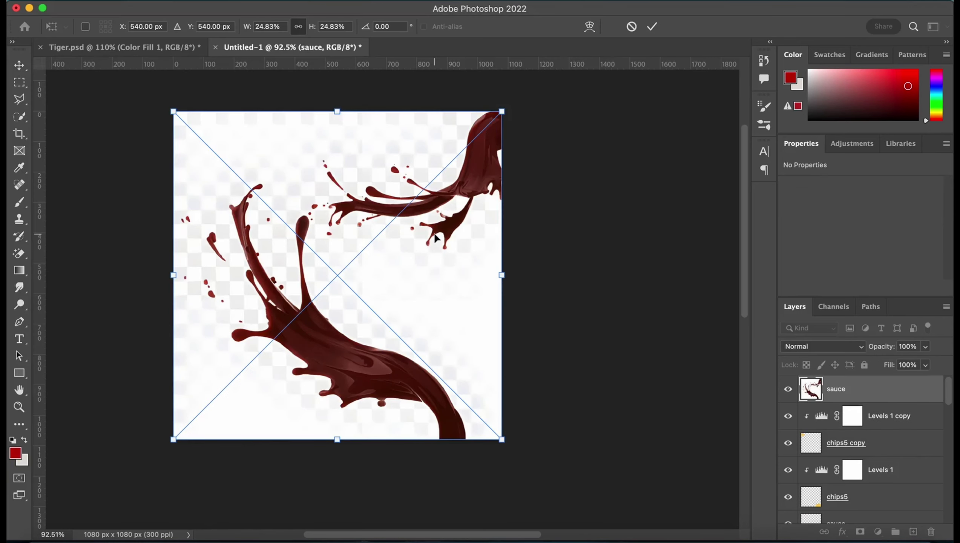
click(876, 384)
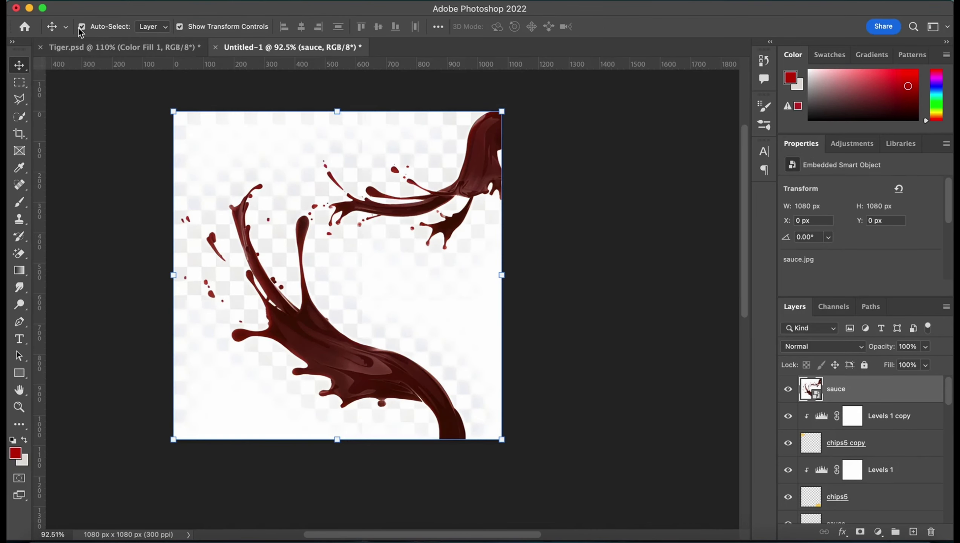
drag(502, 111, 442, 171)
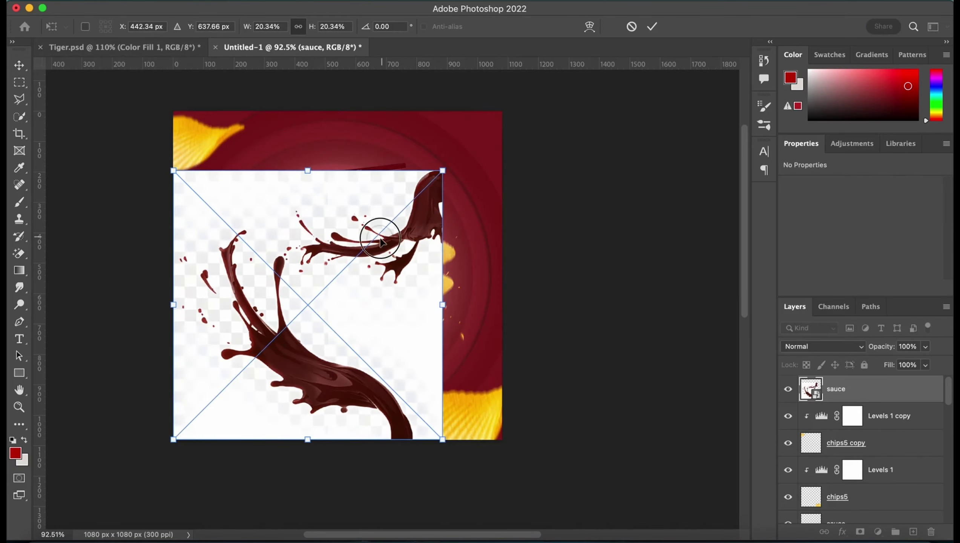
drag(380, 266, 410, 245)
key(Return)
Step: Rasterize the sauce layer and delete its lower part using a Polygonal Lasso selection
key(l)
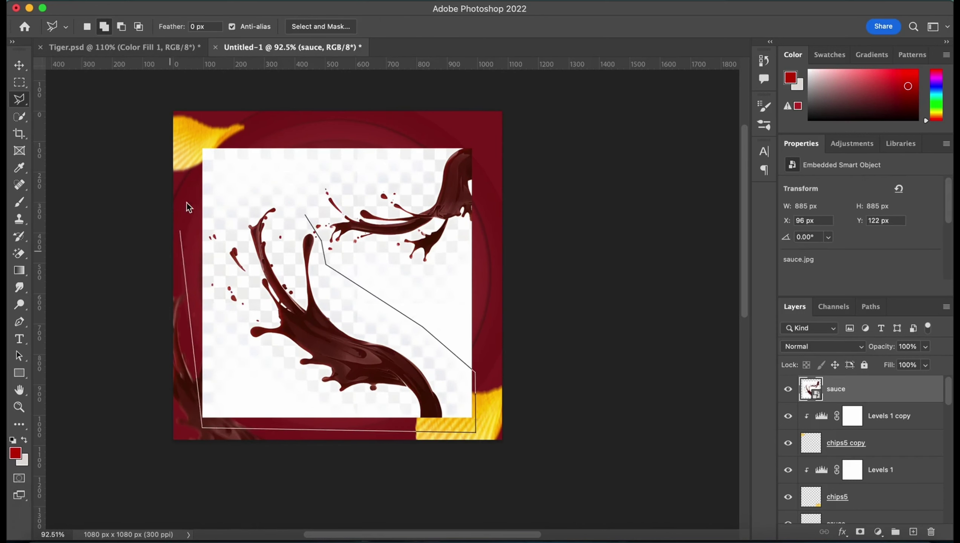
double_click(301, 214)
key(BackSpace)
click(533, 219)
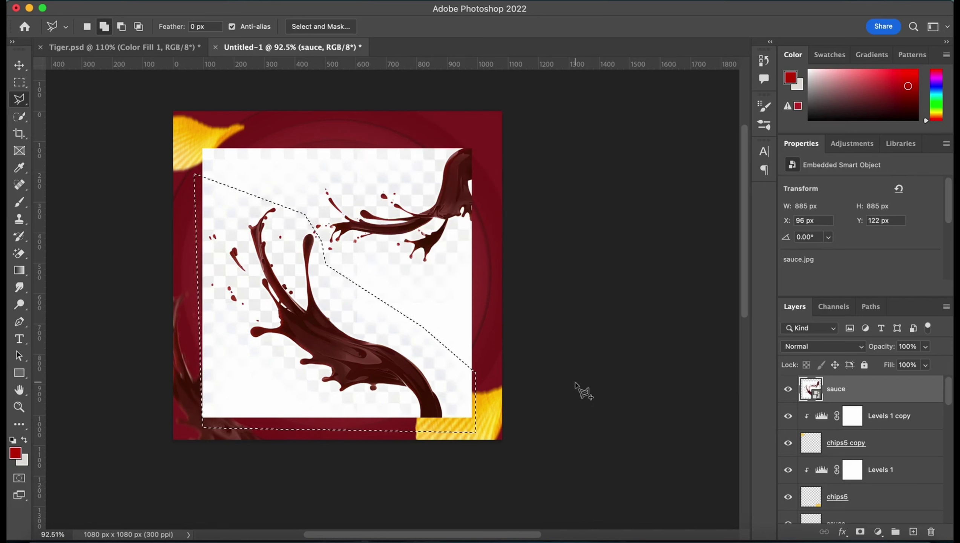
right_click(871, 389)
click(760, 354)
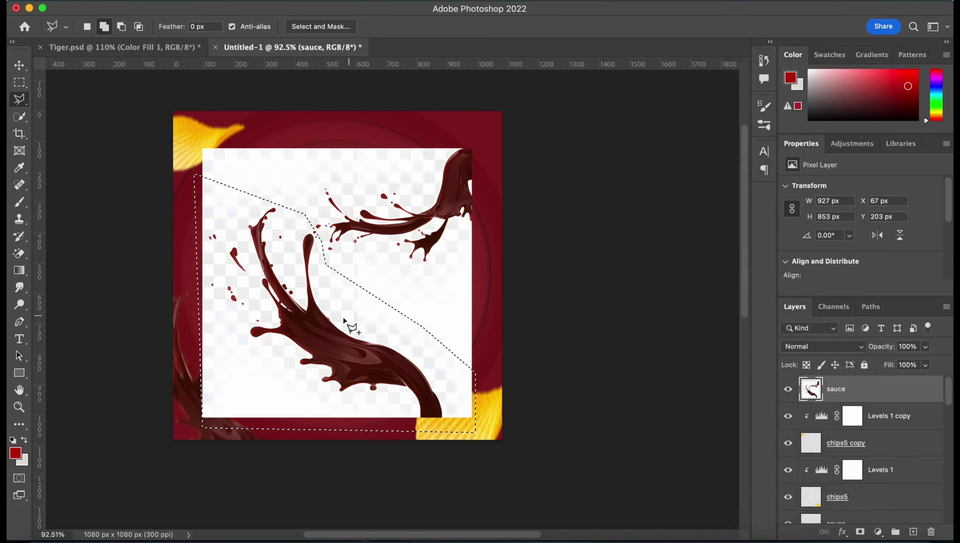
key(BackSpace)
key(ctrl+d)
key(e)
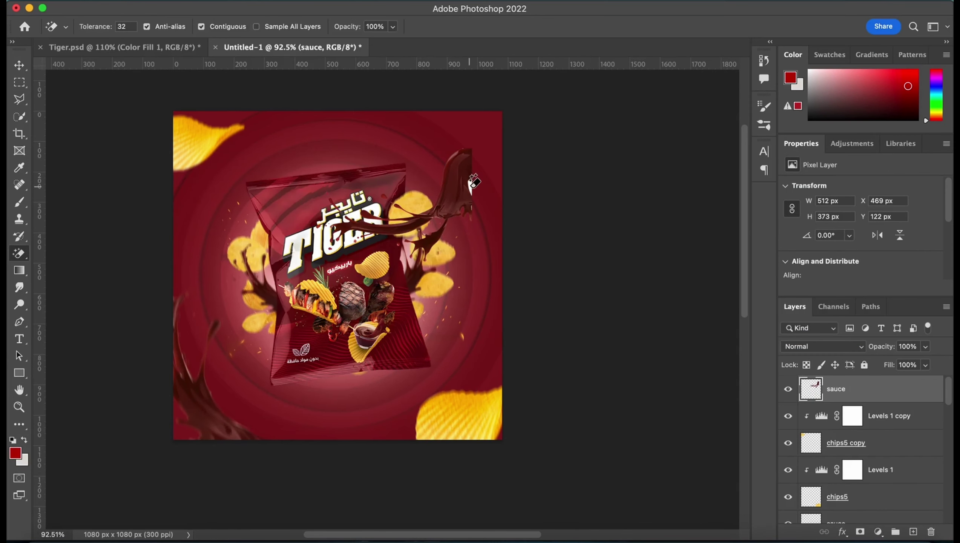
Step: Narrow, rotate and move the sauce splash toward the top-right
key(ctrl+t)
mouse_move(472, 206)
mouse_down()
mouse_move(464, 205)
mouse_move(468, 279)
mouse_move(519, 167)
mouse_move(582, 142)
mouse_move(488, 148)
mouse_move(497, 154)
mouse_up()
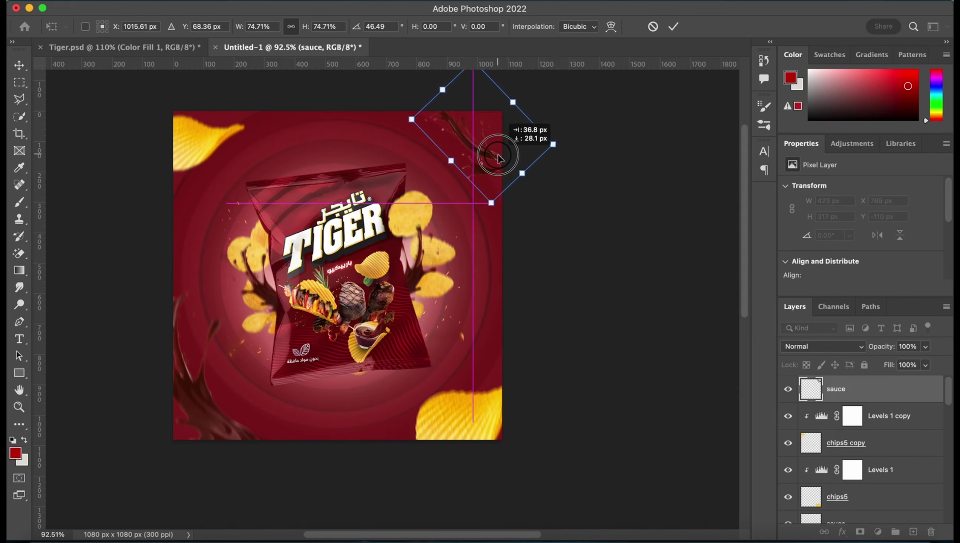
key(Return)
key(ctrl+t)
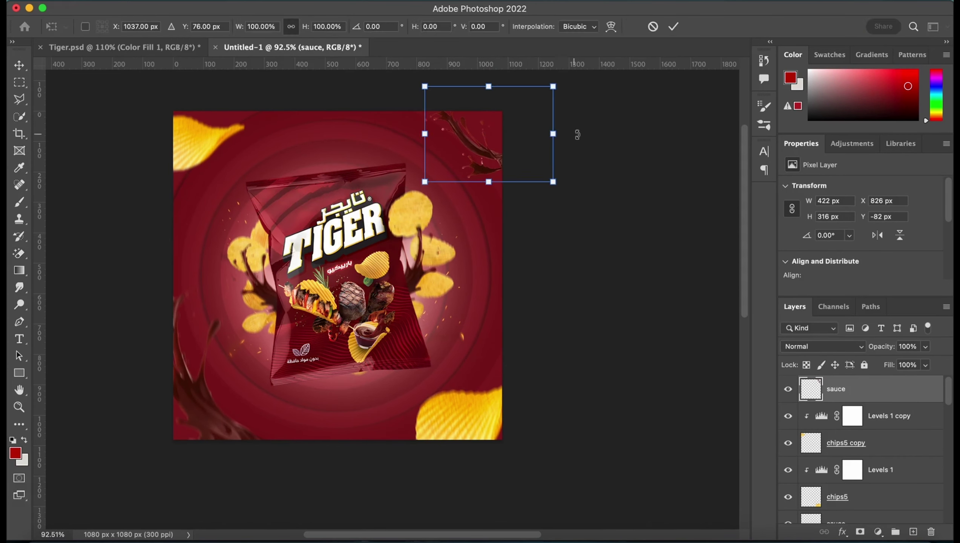
mouse_move(574, 133)
mouse_down()
mouse_move(544, 146)
mouse_move(527, 133)
mouse_move(539, 99)
mouse_up()
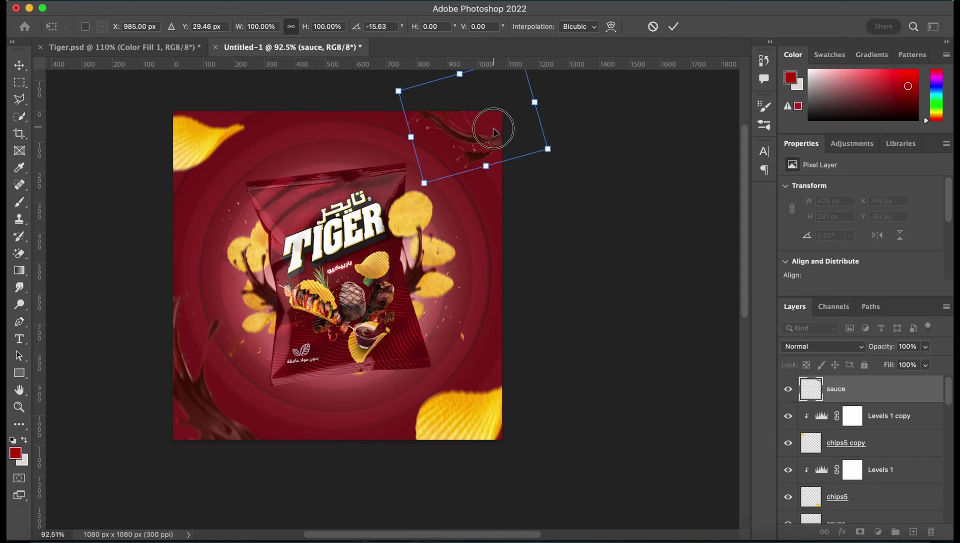
drag(494, 132, 448, 141)
Step: Flip and rotate the sauce splash so it curls into the top-right corner
right_click(472, 152)
click(494, 465)
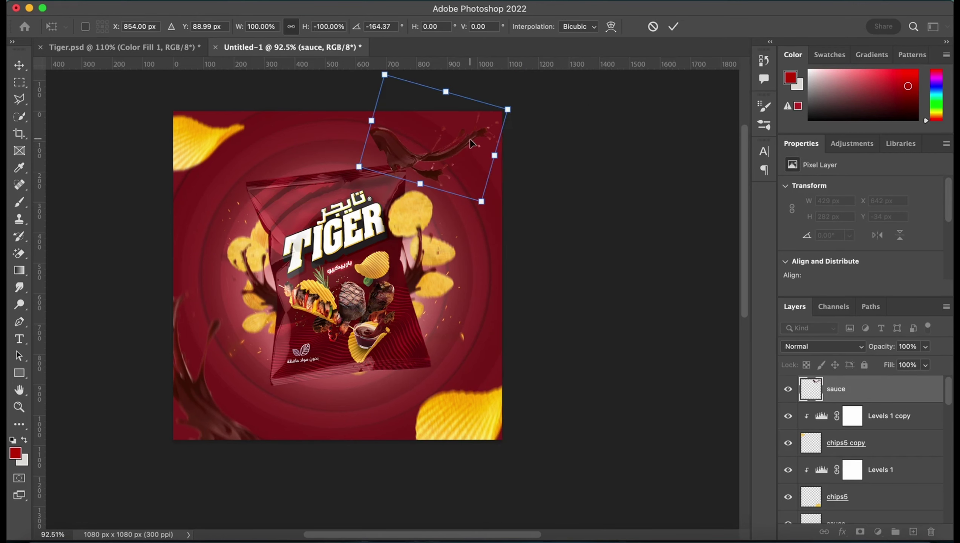
right_click(441, 152)
click(508, 476)
mouse_move(512, 163)
mouse_down()
mouse_move(490, 142)
mouse_move(519, 130)
mouse_move(497, 146)
mouse_up()
right_click(466, 128)
click(491, 433)
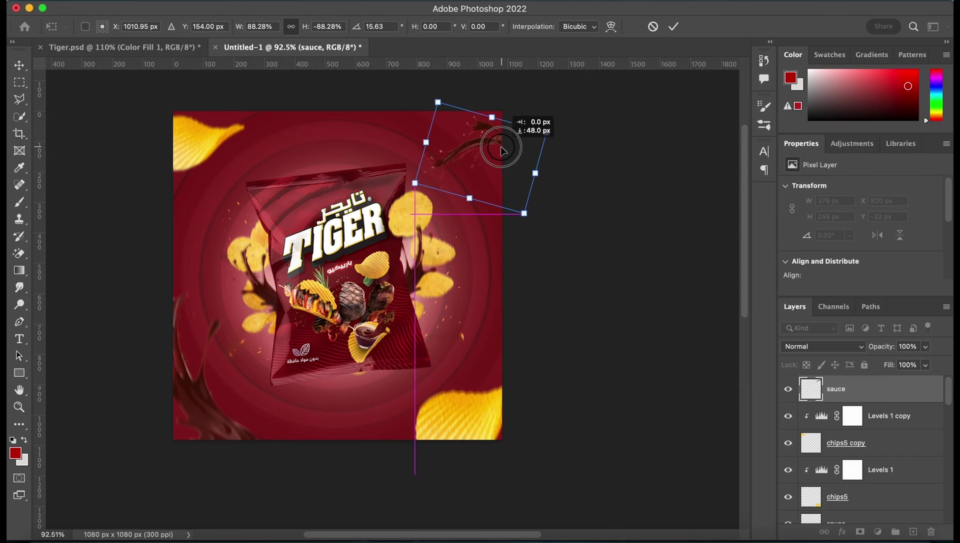
drag(557, 167, 562, 199)
drag(471, 154, 491, 150)
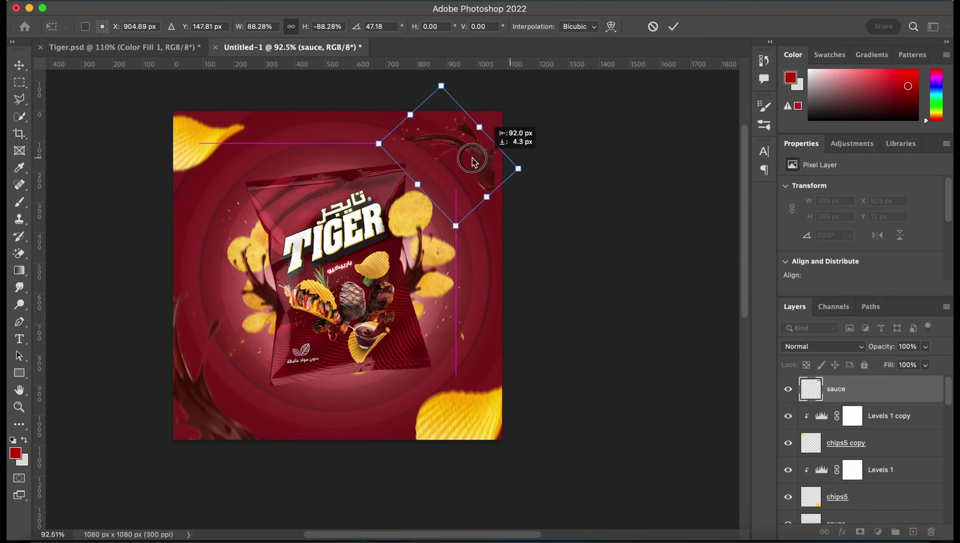
key(Return)
Step: Open the sauce layer's blending options and close them unchanged
key(e)
double_click(850, 400)
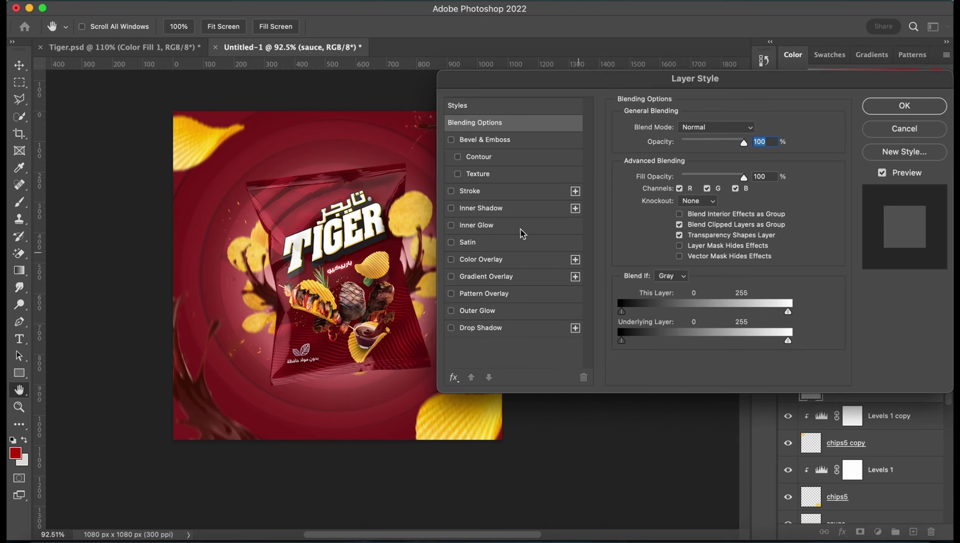
click(913, 130)
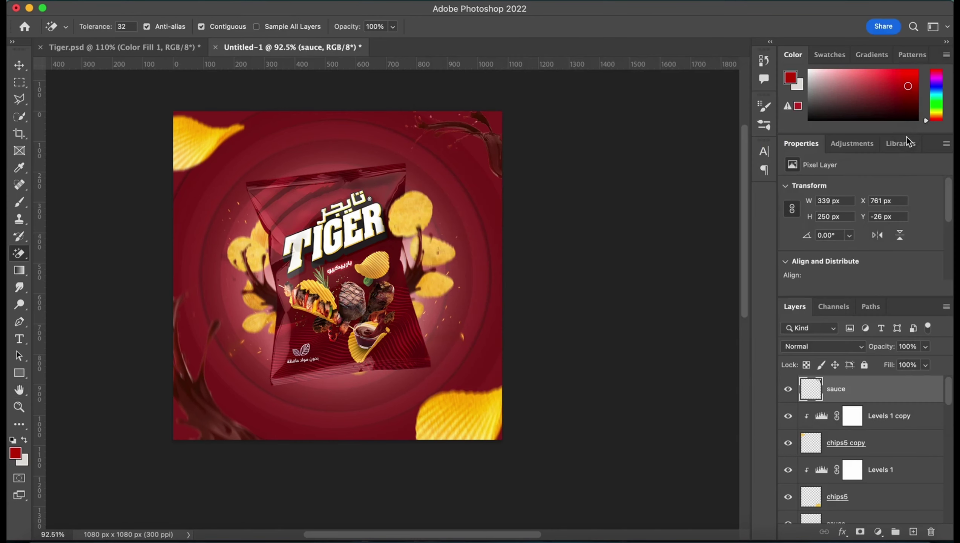
Step: Add a Curves adjustment darkening the sauce shadows, then delete Curves 1
click(877, 529)
click(837, 311)
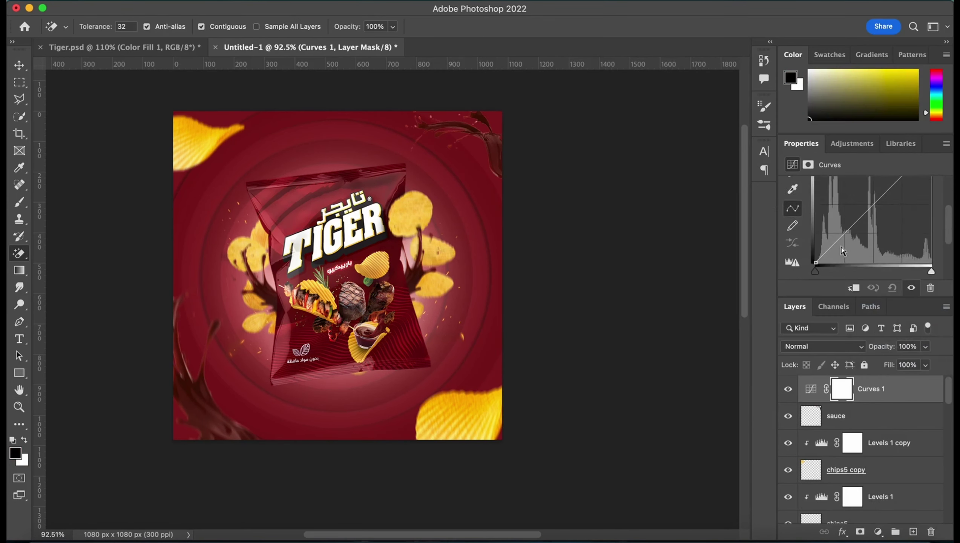
mouse_move(819, 230)
mouse_down()
mouse_move(828, 231)
mouse_move(832, 204)
mouse_up()
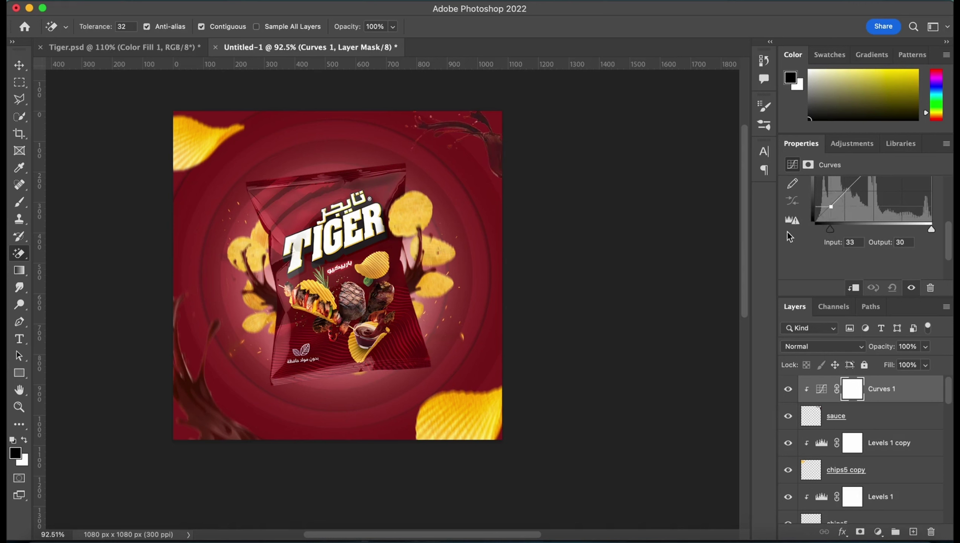
click(881, 397)
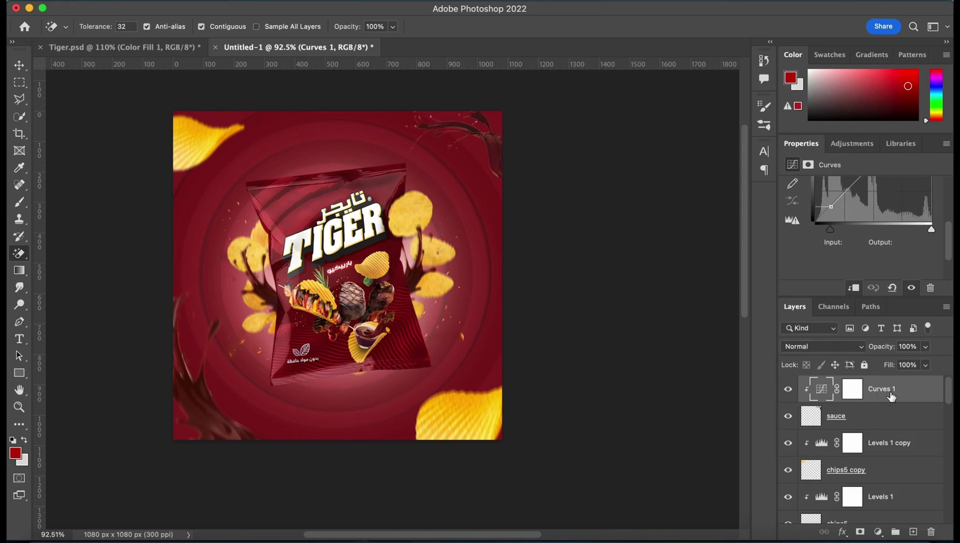
key(BackSpace)
key(v)
click(262, 399)
scroll(825, 483, down, 2)
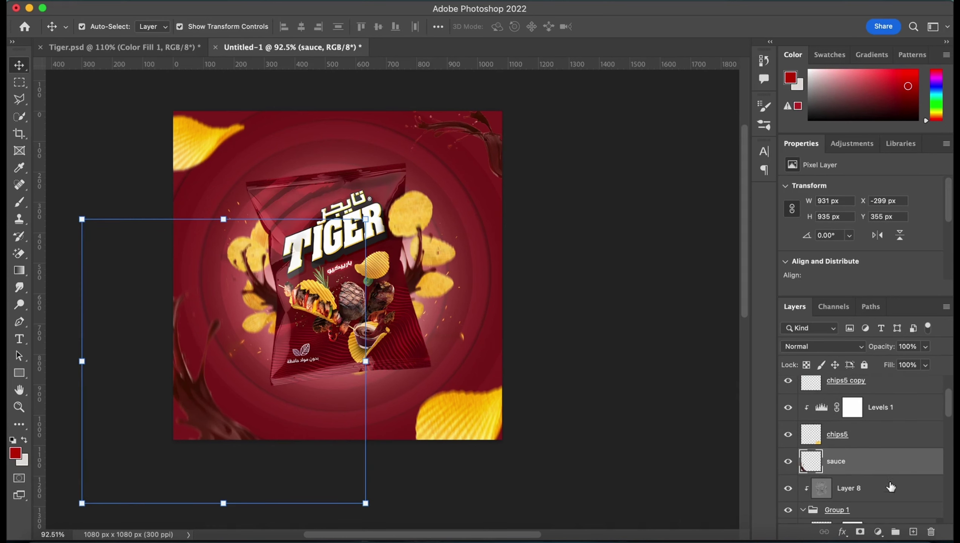
Step: Add a Levels adjustment clipped to the lower sauce with black input raised to 14
click(878, 532)
click(914, 296)
click(853, 287)
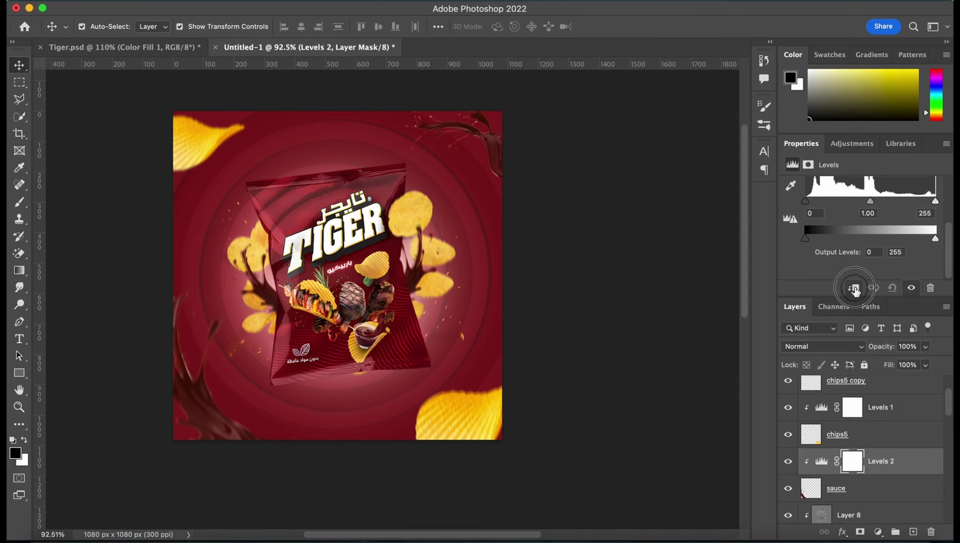
drag(806, 250, 812, 252)
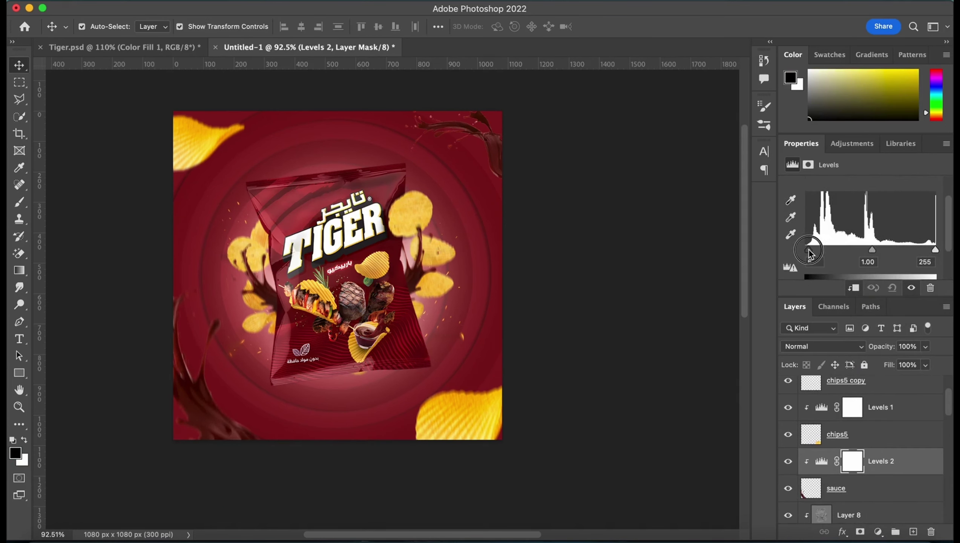
scroll(874, 438, up, 3)
Step: Add Levels 3 clipped to the upper sauce splash layer
click(882, 394)
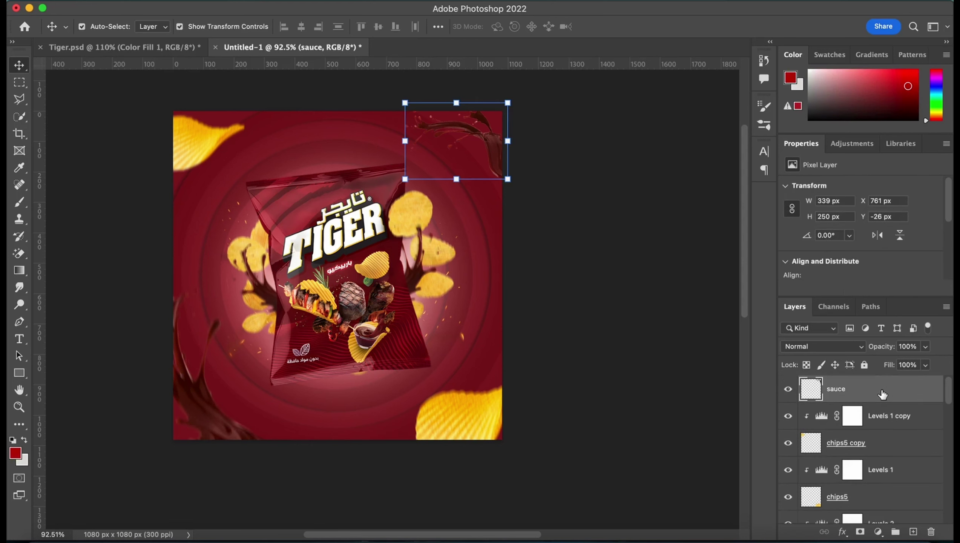
click(878, 531)
click(901, 297)
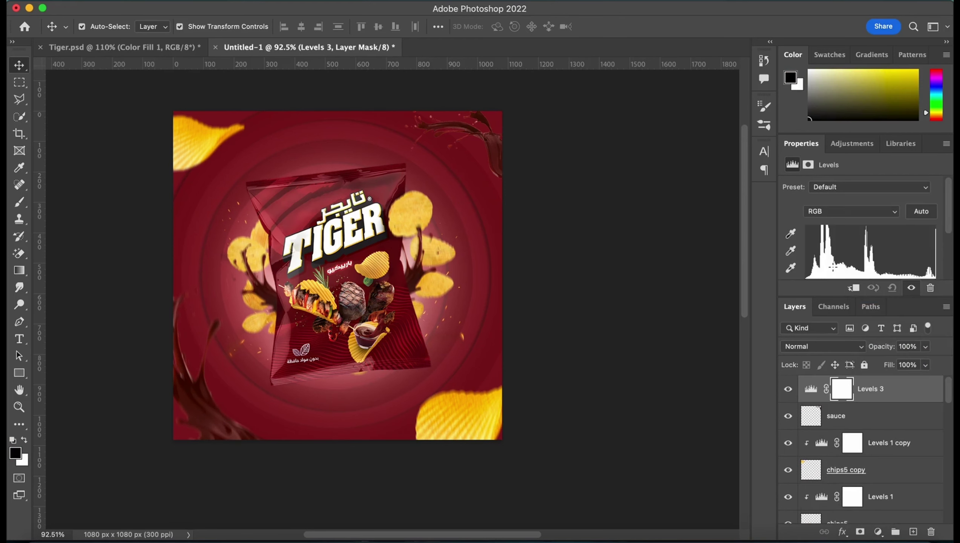
click(854, 288)
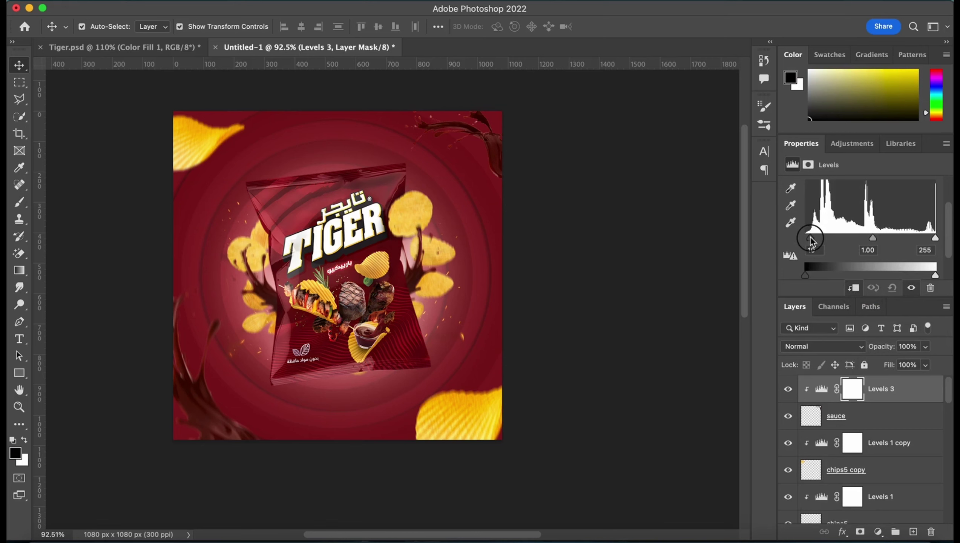
click(628, 270)
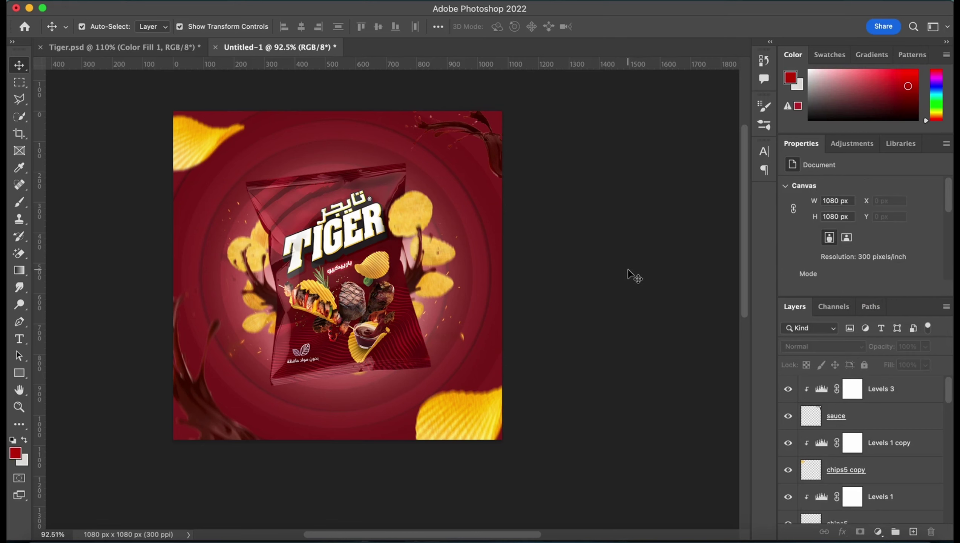
click(919, 418)
Step: Paint red on a new layer over the upper sauce, set to Soft Light at 84% opacity
click(913, 532)
key(b)
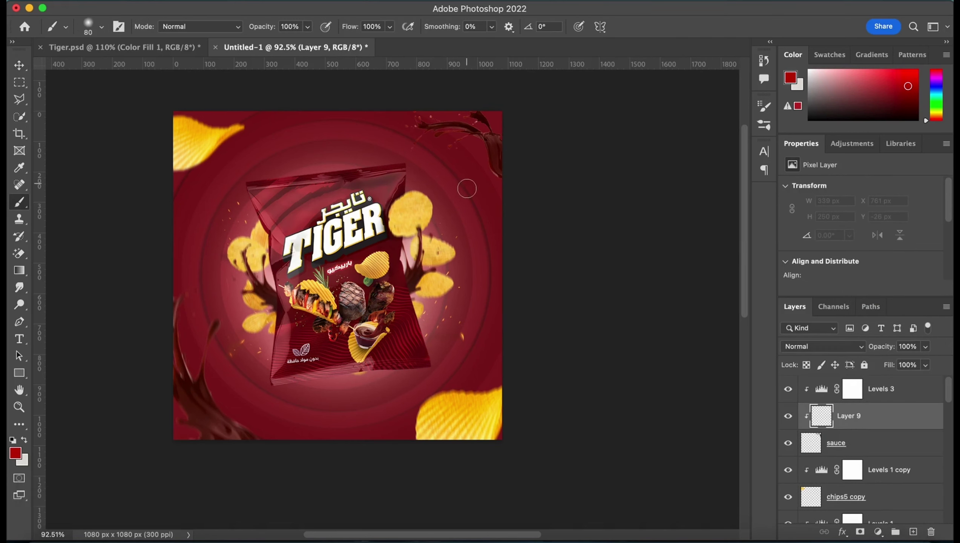
scroll(467, 189, up, 3)
drag(442, 141, 508, 154)
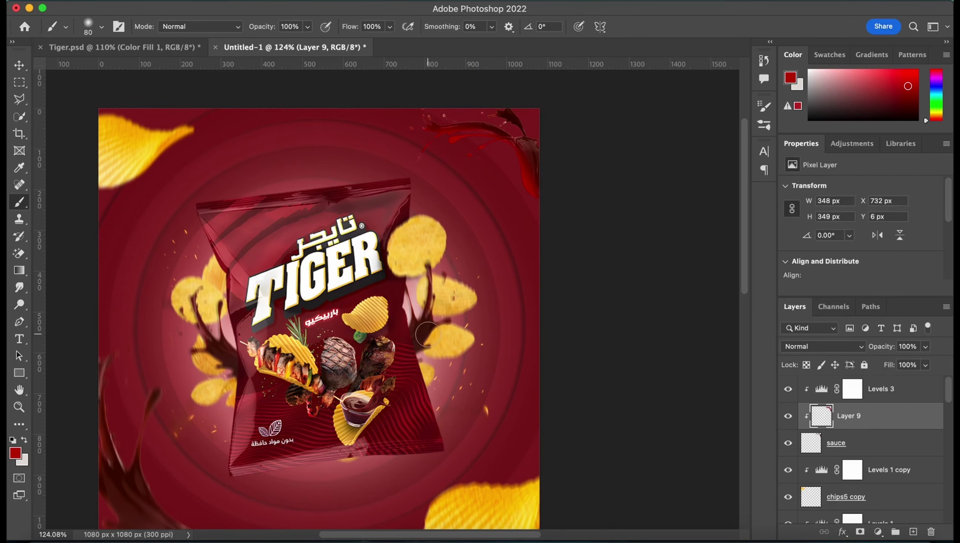
scroll(427, 334, down, 3)
click(822, 346)
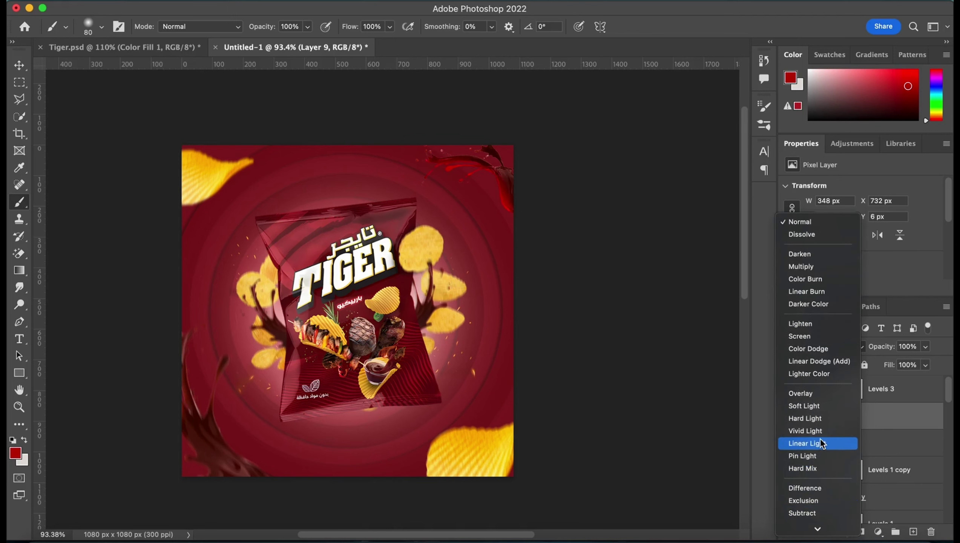
click(822, 406)
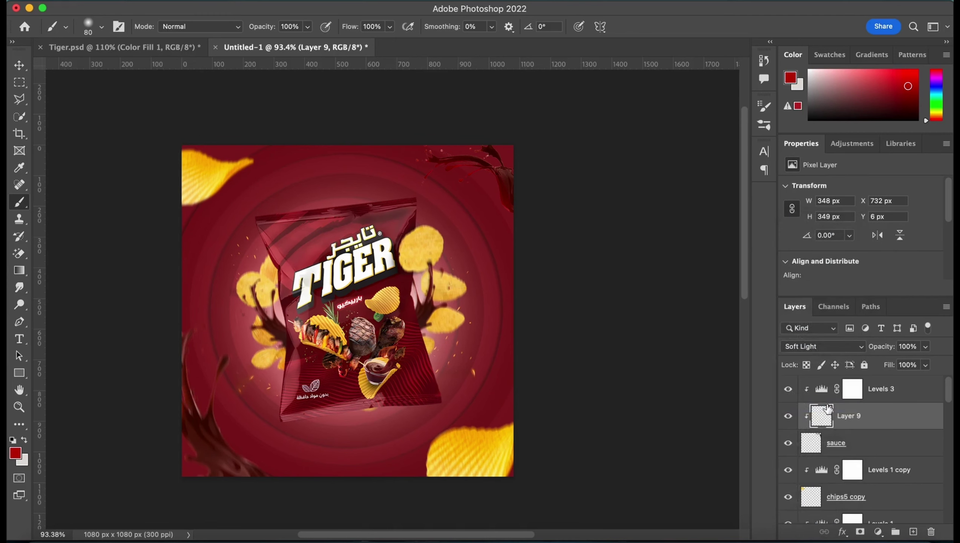
drag(881, 347, 875, 350)
Step: Paint red on a new clipped layer over the lower sauce and set it to Soft Light
key(v)
click(201, 426)
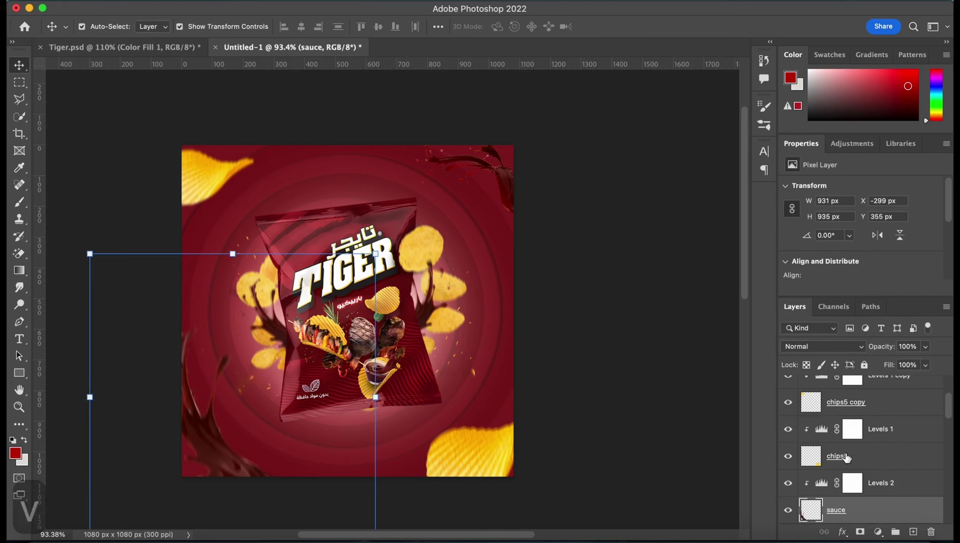
click(914, 531)
key(b)
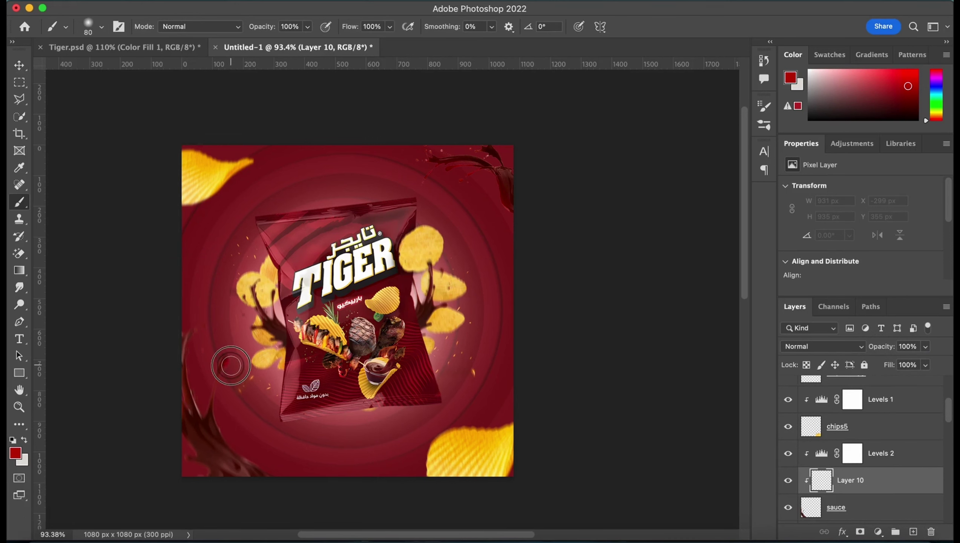
drag(225, 360, 219, 378)
mouse_move(193, 338)
mouse_down()
mouse_move(190, 369)
mouse_move(210, 419)
mouse_up()
key(bracketleft)
key(bracketleft)
key(bracketleft)
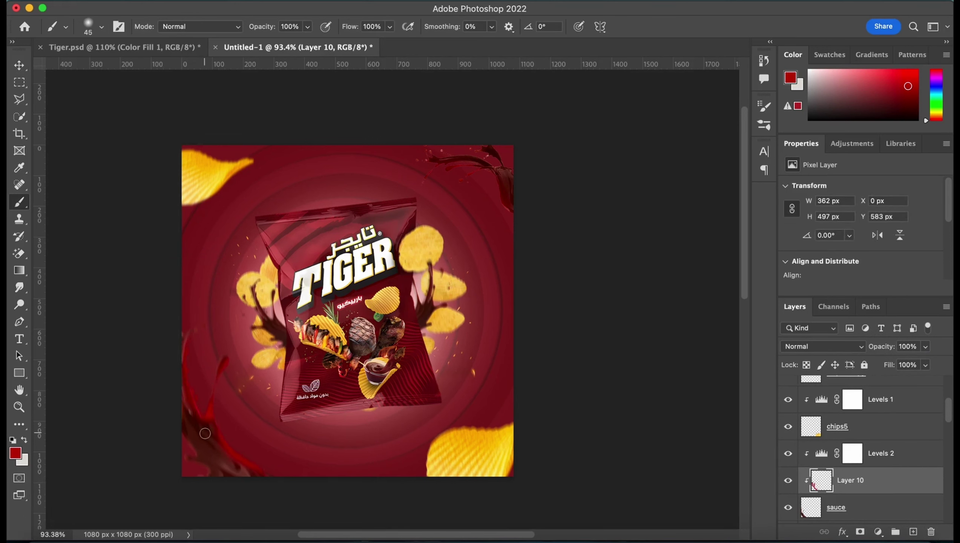
key(bracketleft)
key(bracketleft)
click(822, 346)
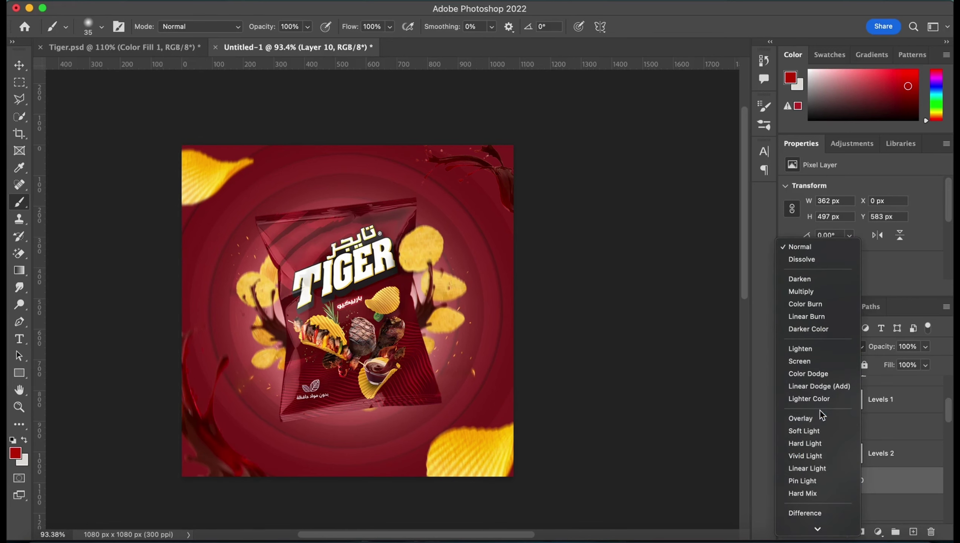
click(813, 430)
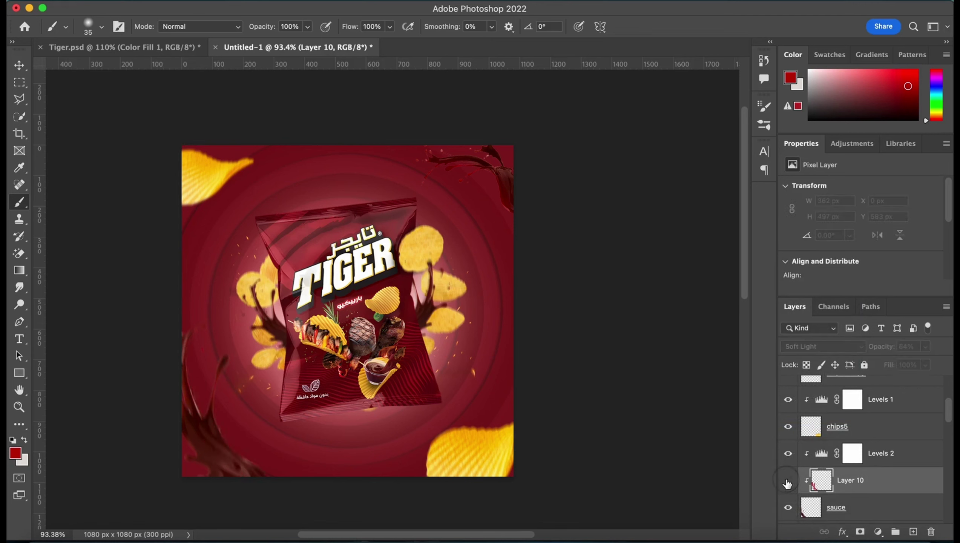
Step: Select Layer 4 and bring up its blend mode list
key(v)
click(519, 352)
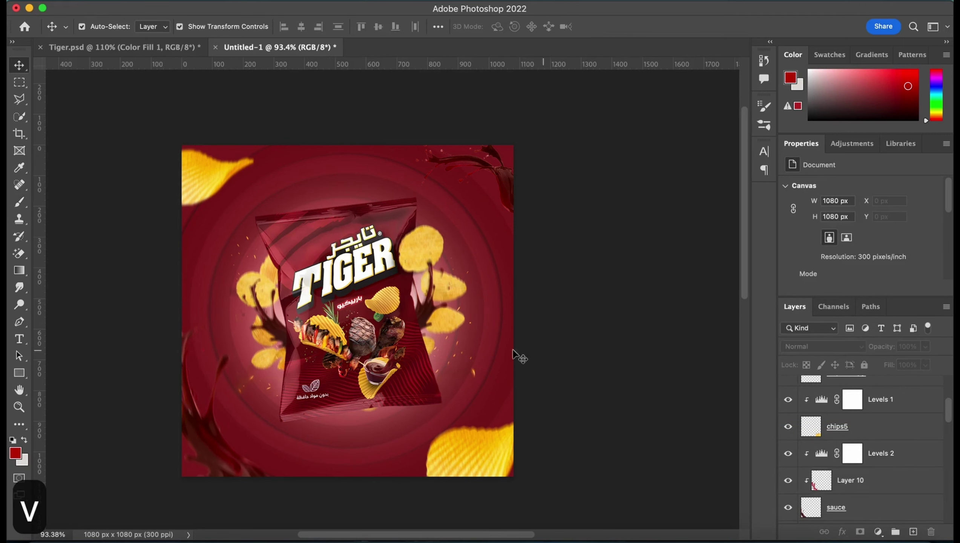
scroll(920, 440, down, 5)
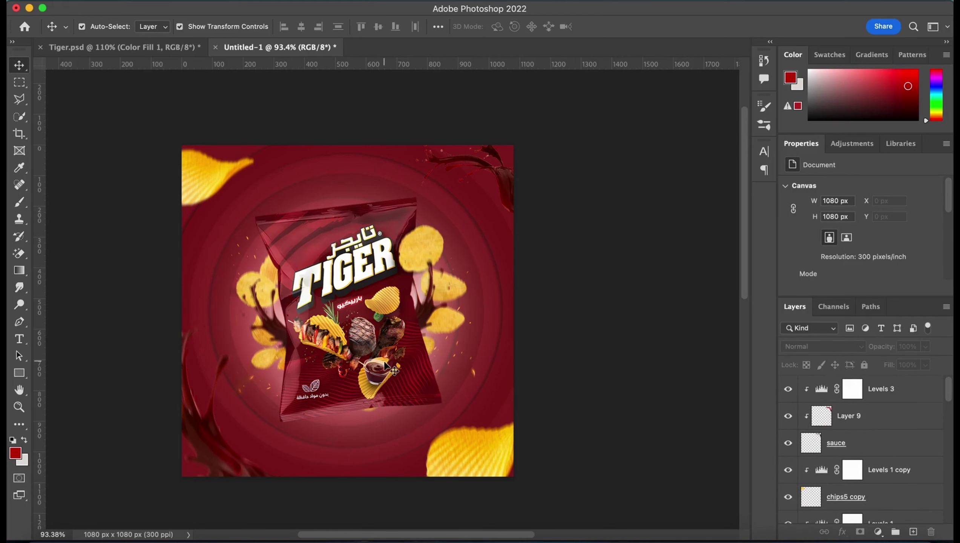
click(446, 353)
scroll(871, 455, up, 2)
click(848, 394)
click(822, 347)
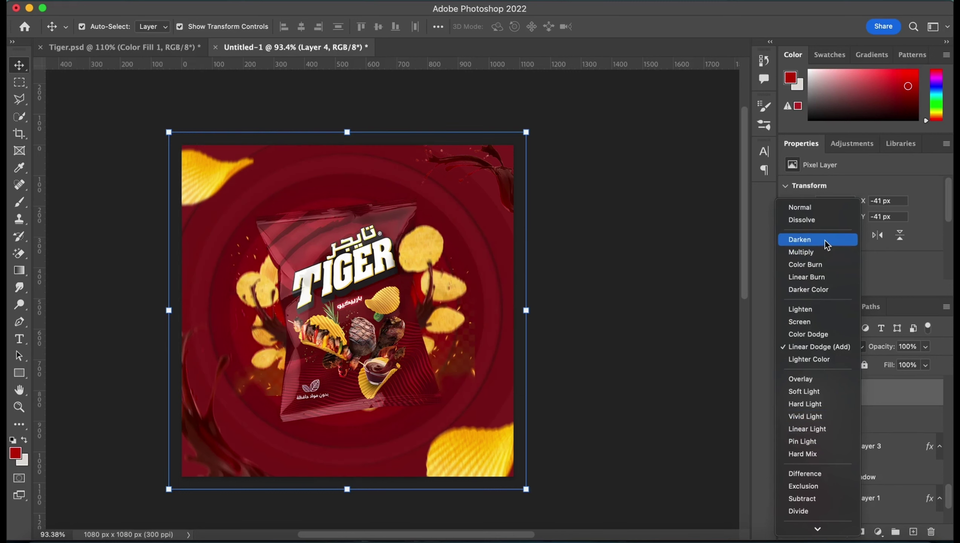
Step: Try Color Dodge blending on Layer 4 at 81% opacity
click(805, 334)
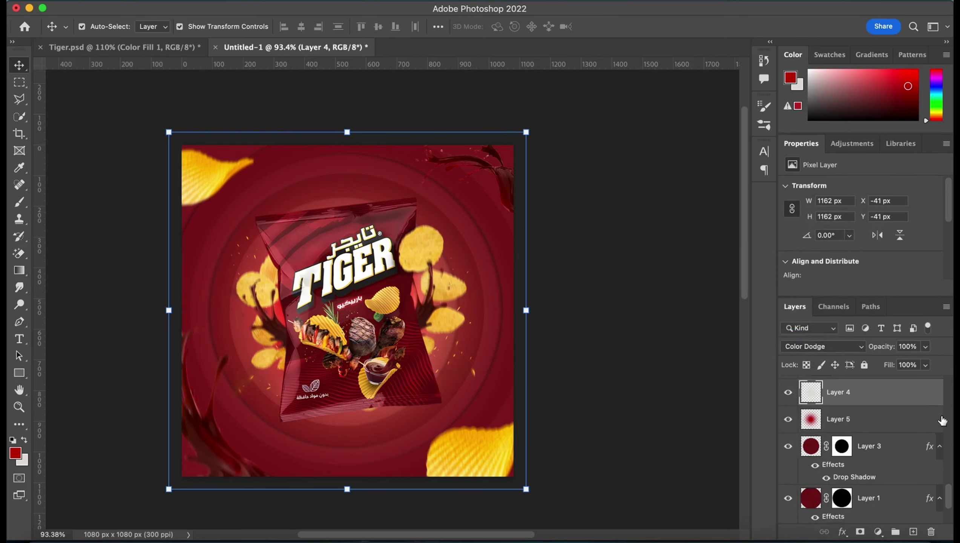
drag(888, 352, 875, 352)
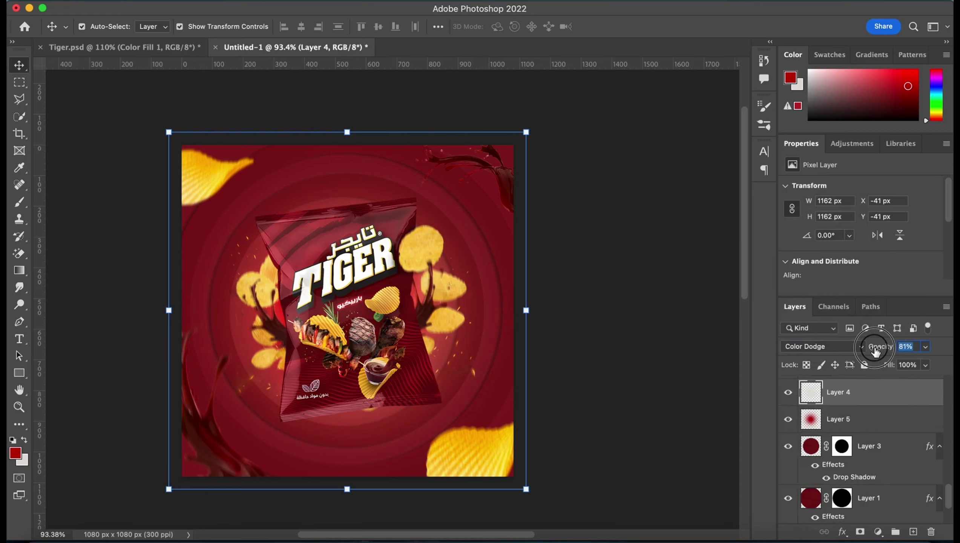
click(871, 425)
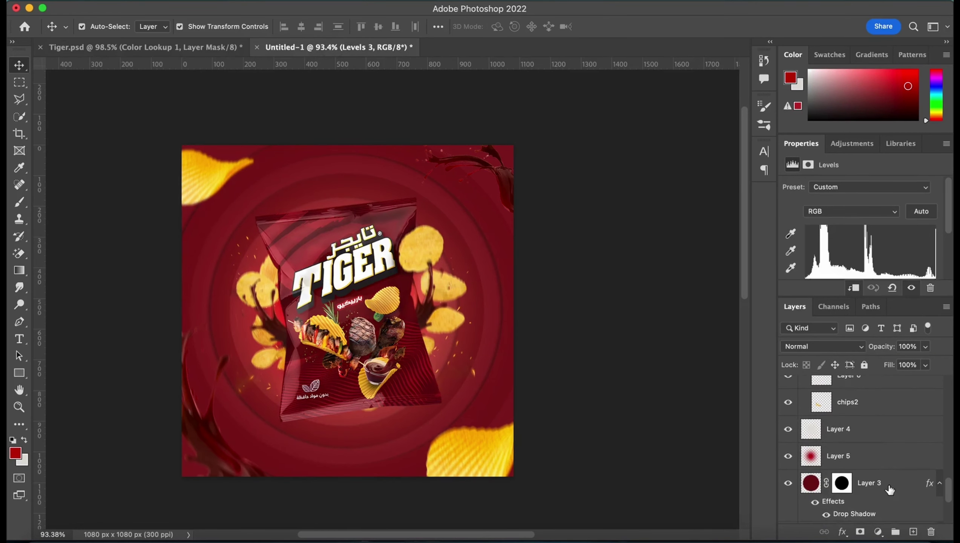
click(874, 429)
Step: Set Layer 4 to Lighten blending at 67% opacity
click(820, 346)
click(800, 321)
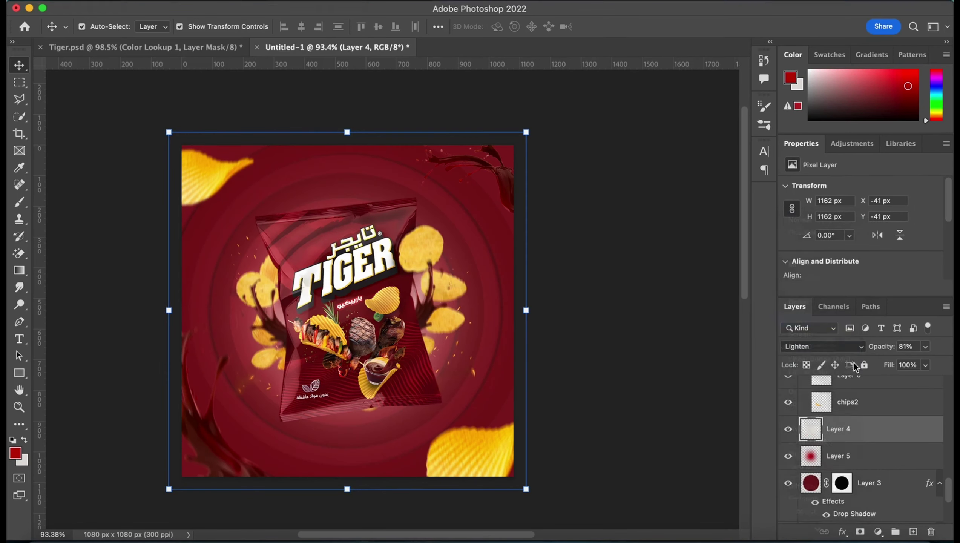
drag(884, 352, 868, 344)
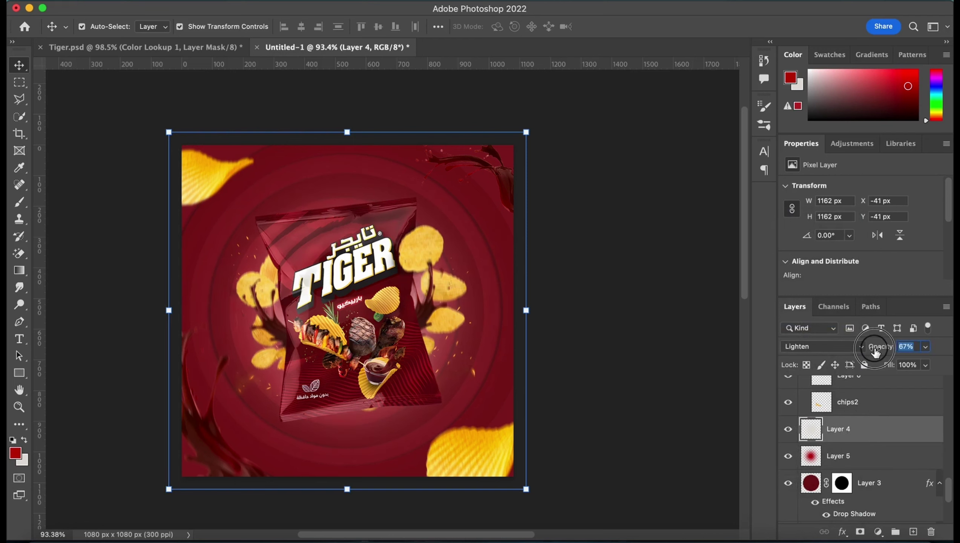
click(848, 346)
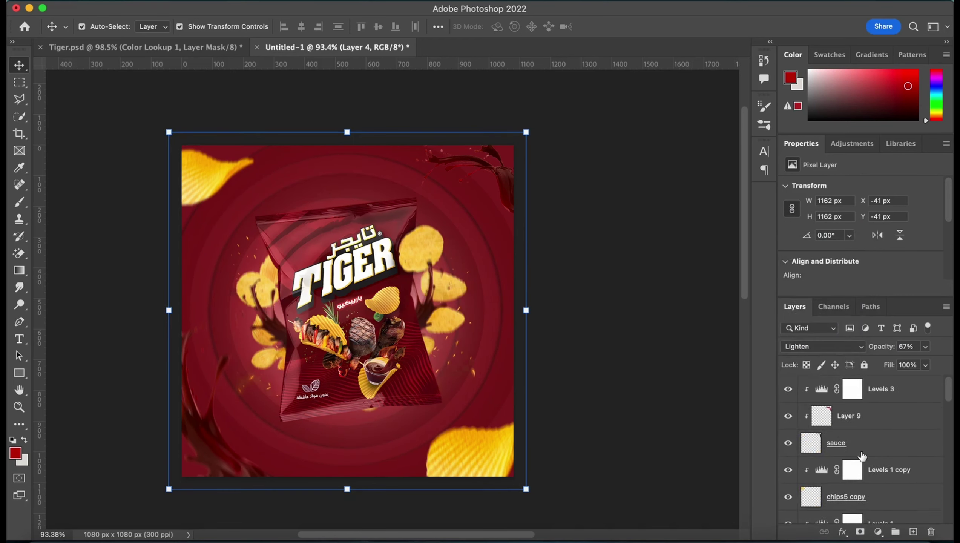
scroll(866, 438, up, 3)
click(836, 458)
ctrl+click(867, 441)
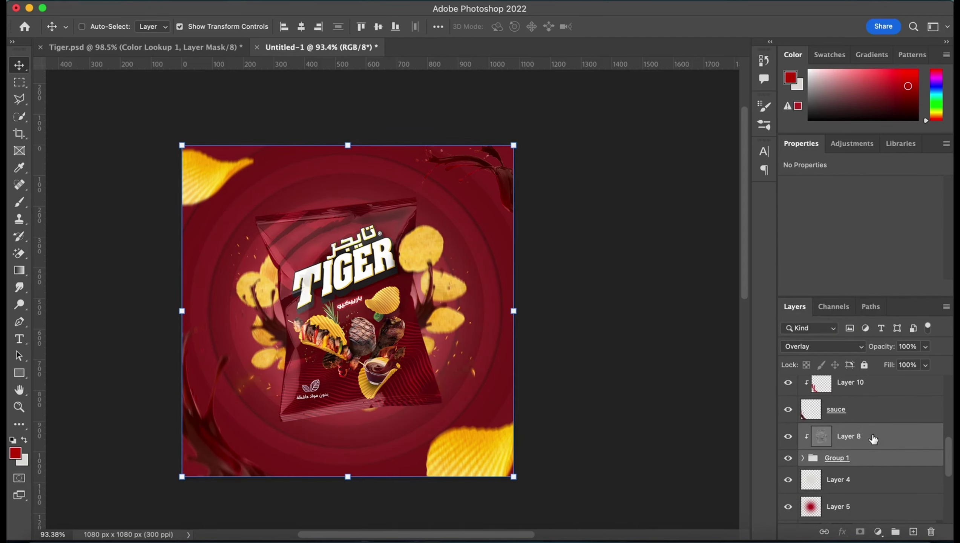
Step: Add a Color Balance layer above Group 1 with midtones Yellow/Blue -10 and Magenta/Green -5
click(836, 457)
click(878, 531)
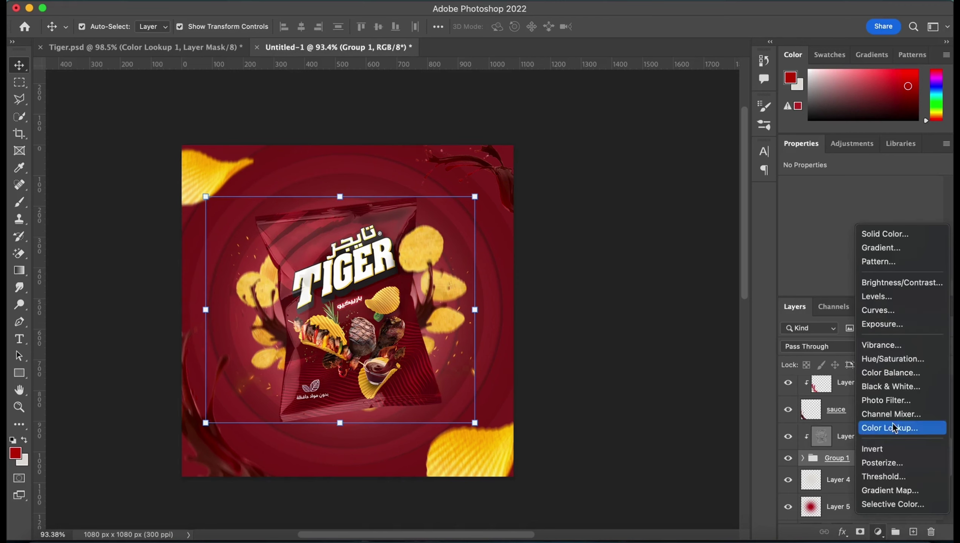
click(887, 375)
scroll(851, 213, down, 1)
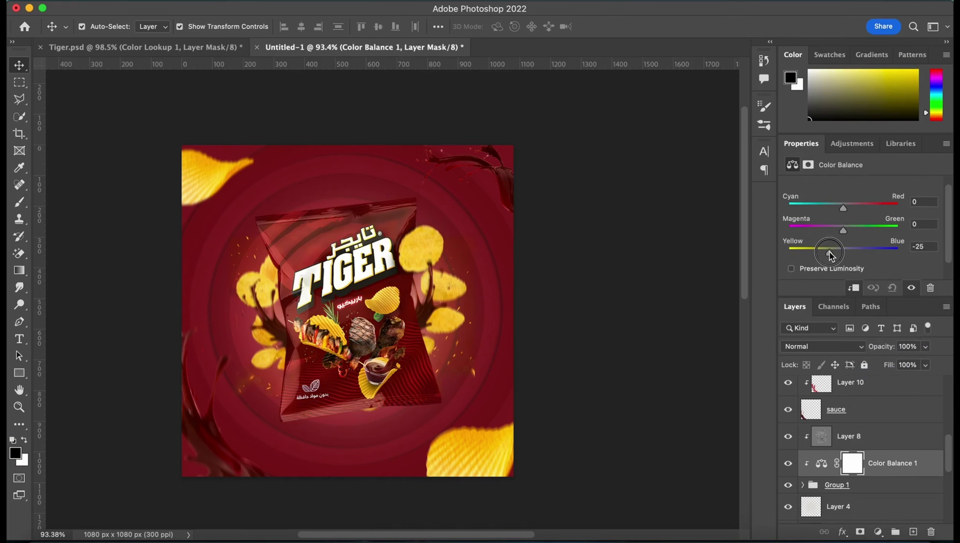
drag(829, 254, 839, 252)
drag(843, 231, 841, 230)
scroll(857, 230, up, 1)
Step: Set the Color Balance shadows Cyan/Red to -5
click(788, 463)
click(870, 187)
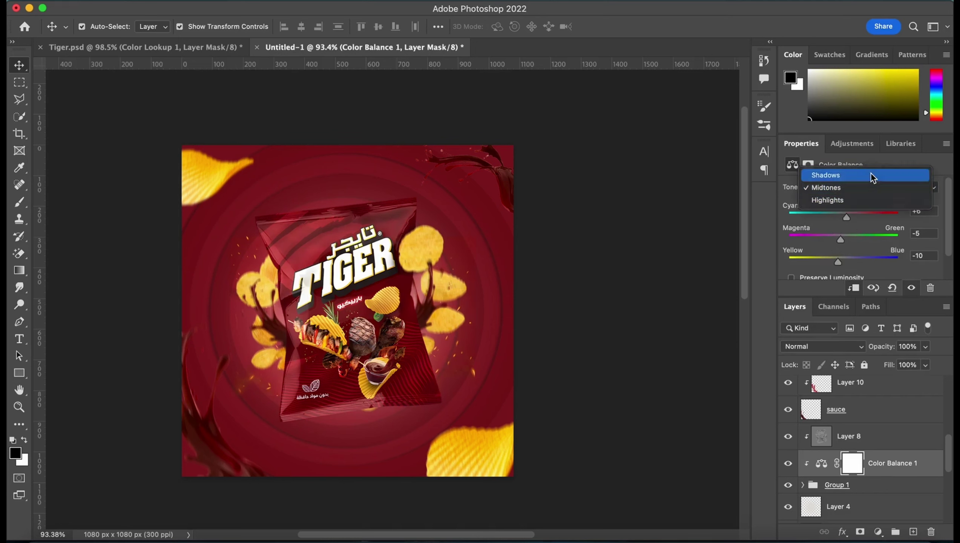
scroll(845, 233, down, 3)
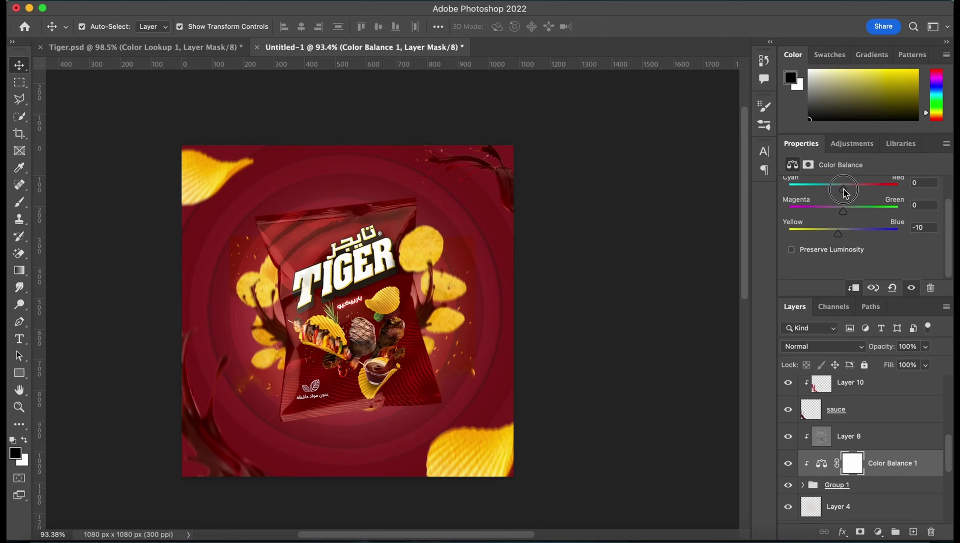
drag(843, 189, 846, 190)
Step: Shrink the bag group to about 95% and nudge it slightly down and right
click(897, 437)
super+click(855, 486)
key(super+t)
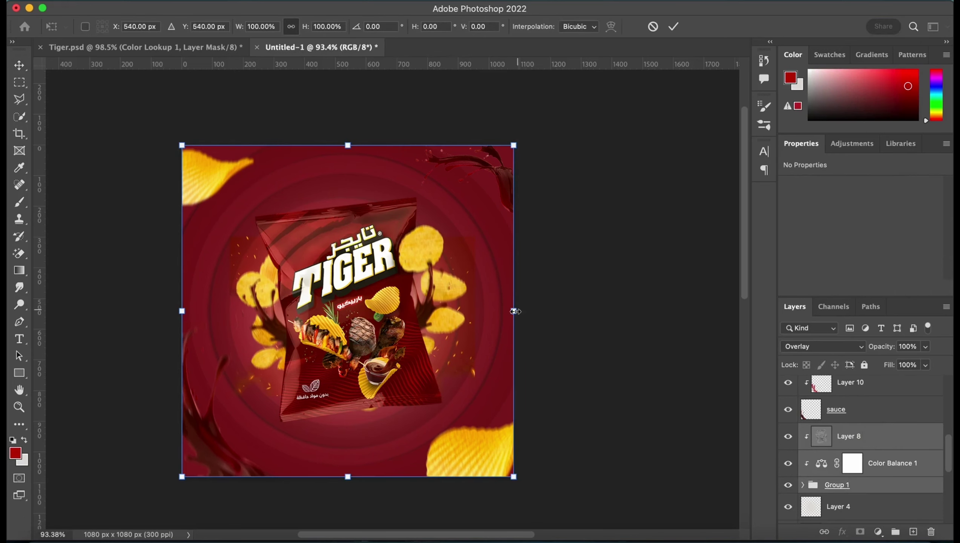
drag(513, 310, 495, 312)
drag(358, 303, 366, 316)
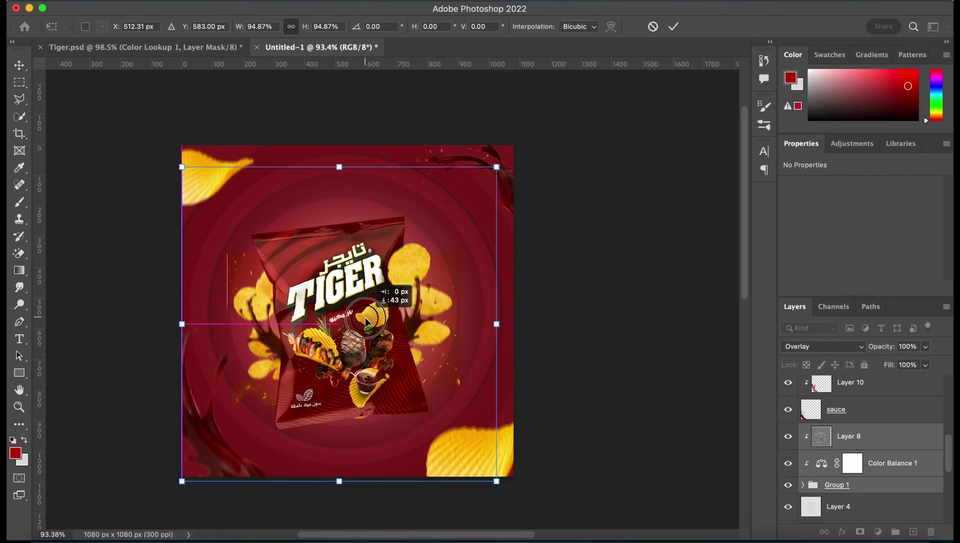
key(Return)
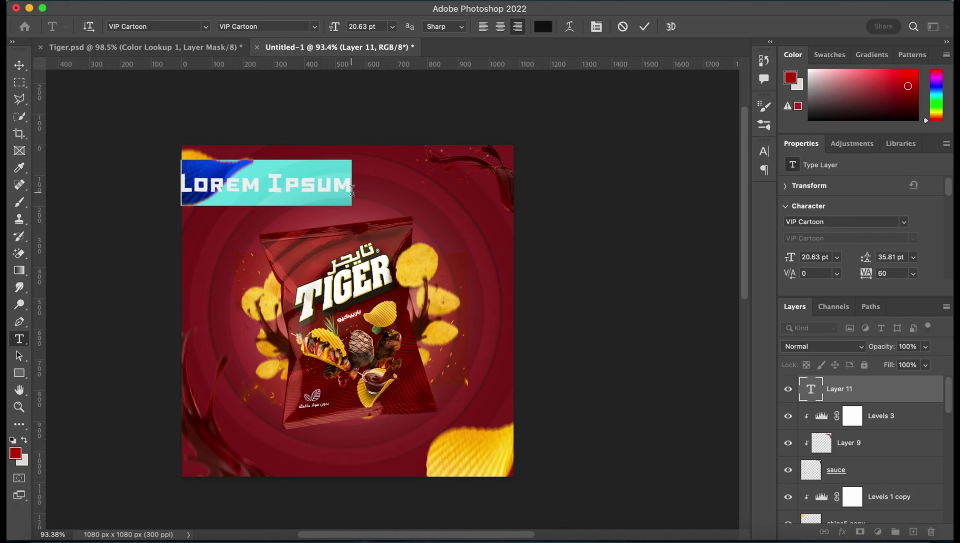
Step: Enter the Arabic headline 'خرج عن السيطرة' and centre it at the top
text(خرج عن السيط)
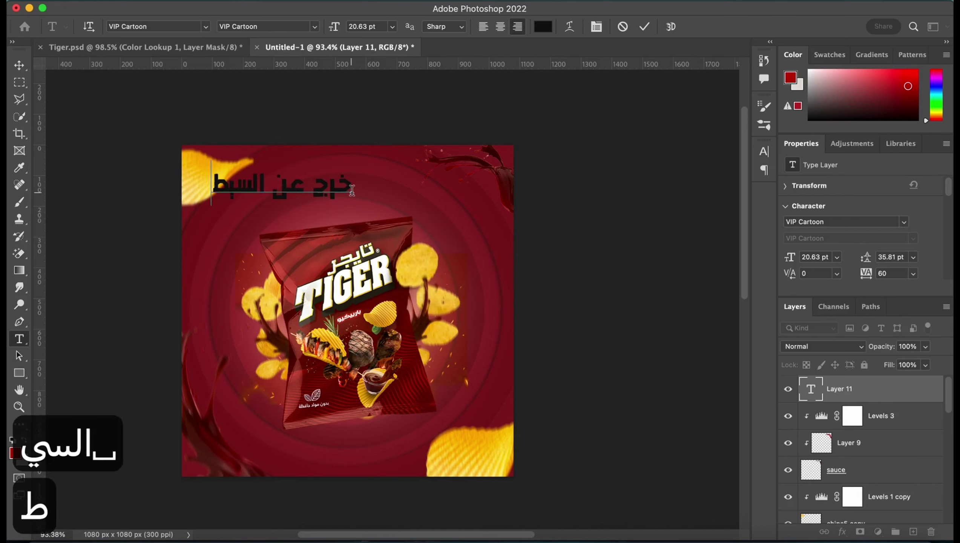
text(رة)
click(645, 26)
key(super+t)
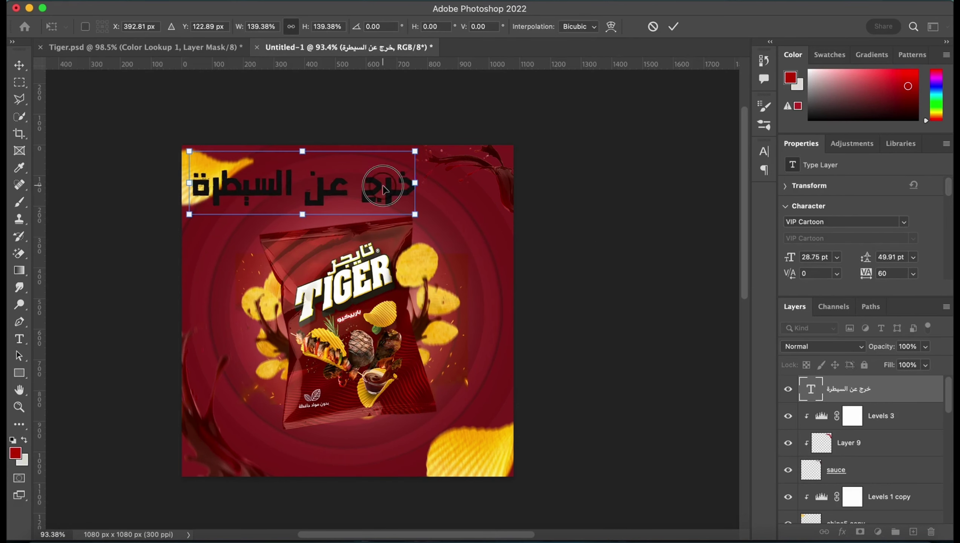
drag(384, 188, 428, 192)
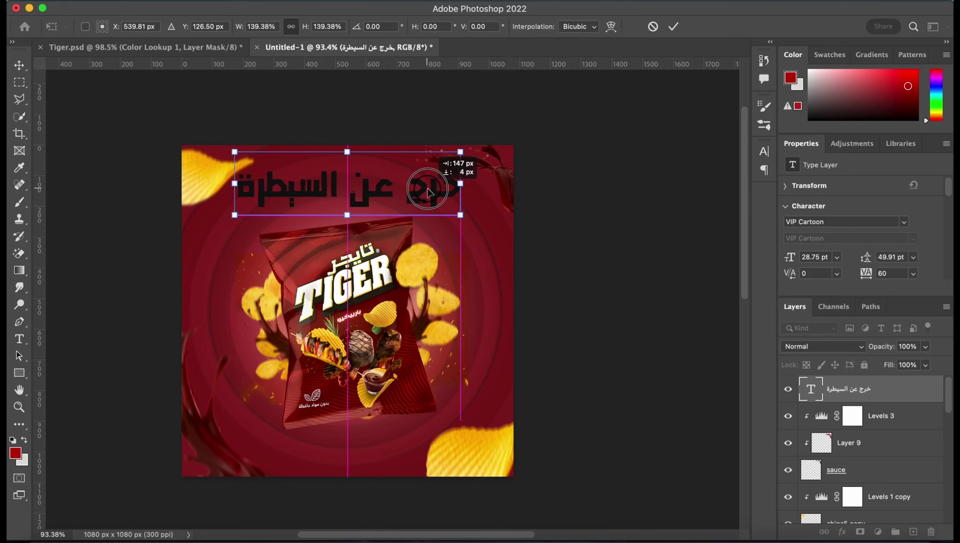
key(Return)
Step: Colour the headline text off-white #f3eded
click(897, 233)
click(385, 267)
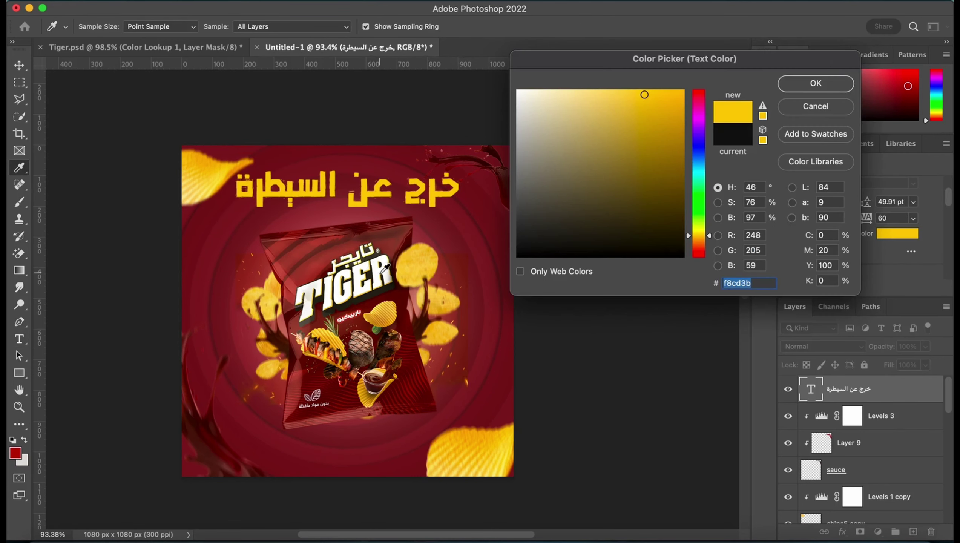
click(519, 96)
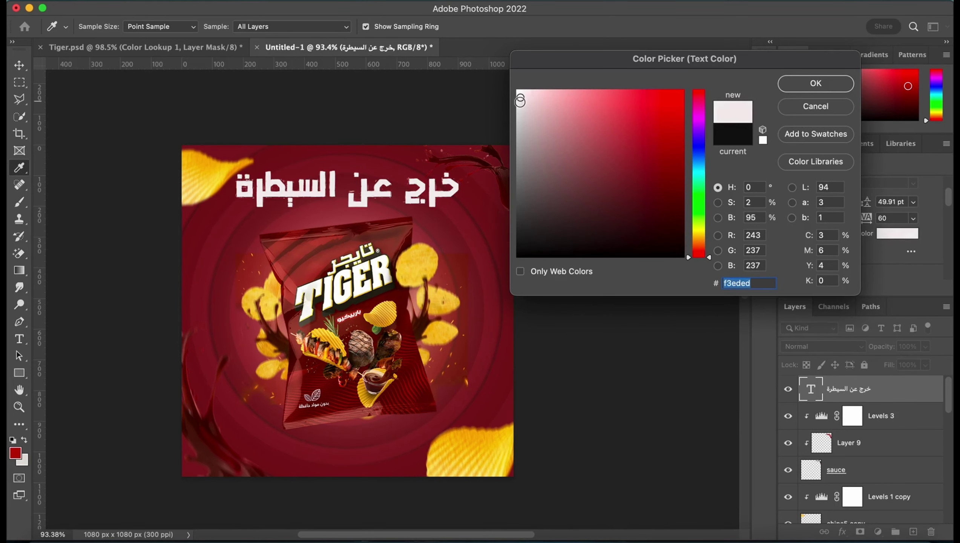
click(815, 83)
key(super+t)
Step: Move the headline layer below the sauce layer and enlarge it slightly
drag(855, 389, 874, 477)
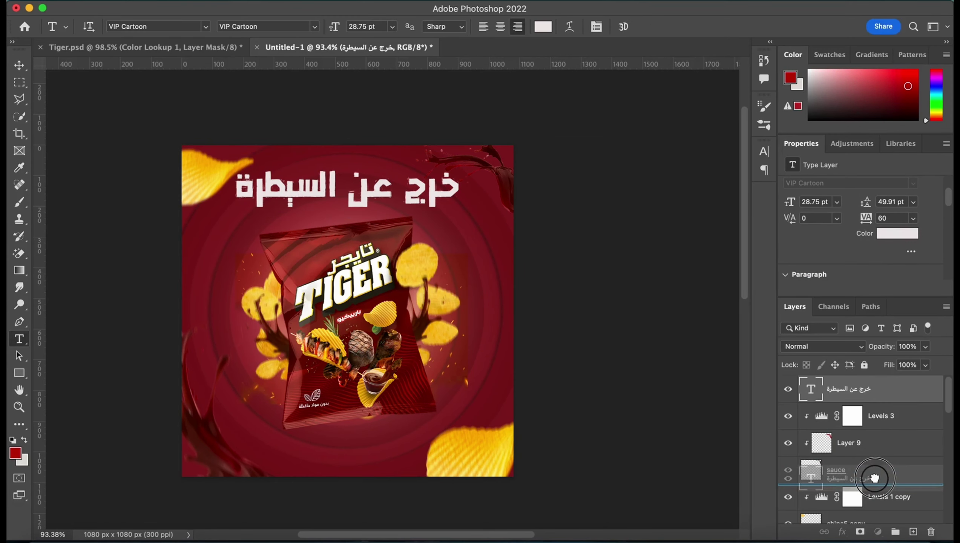
key(super+t)
drag(463, 188, 469, 190)
key(Return)
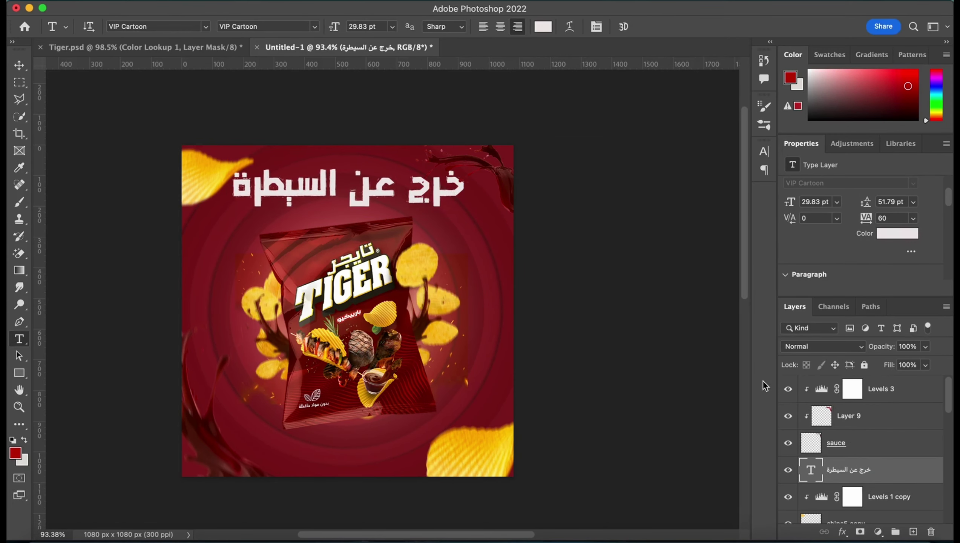
Step: Add a FallColors.look Color Lookup layer above Levels 3 at about 45% opacity
key(v)
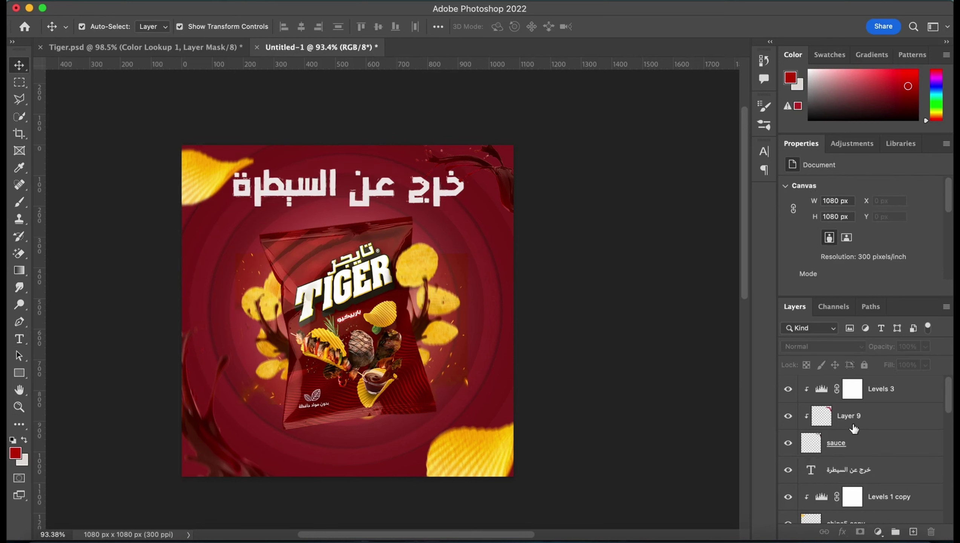
click(874, 388)
click(878, 532)
click(889, 428)
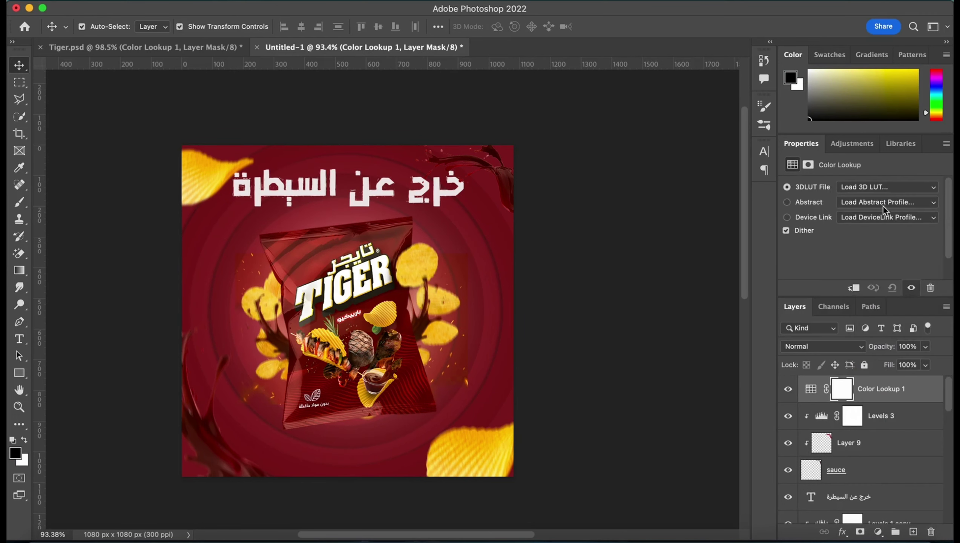
click(874, 187)
click(800, 317)
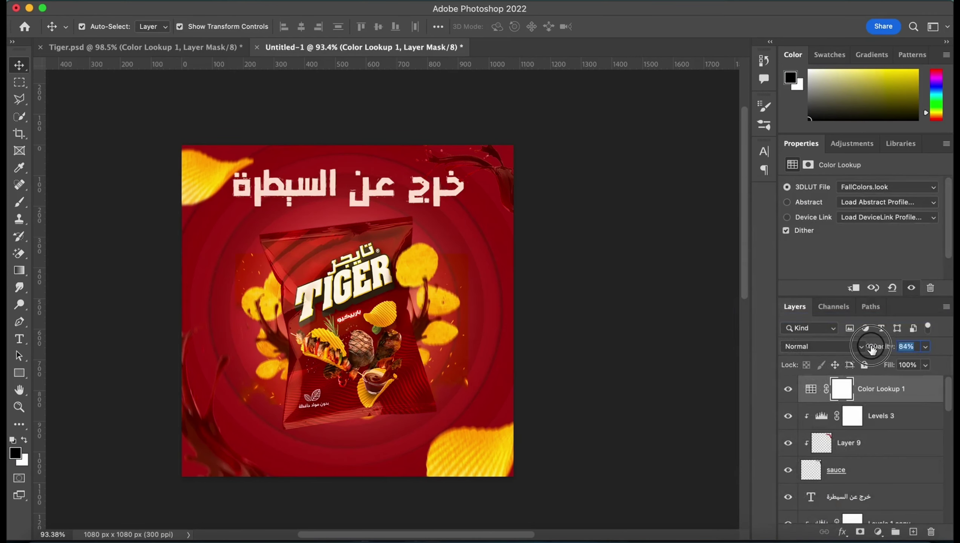
drag(867, 347, 858, 350)
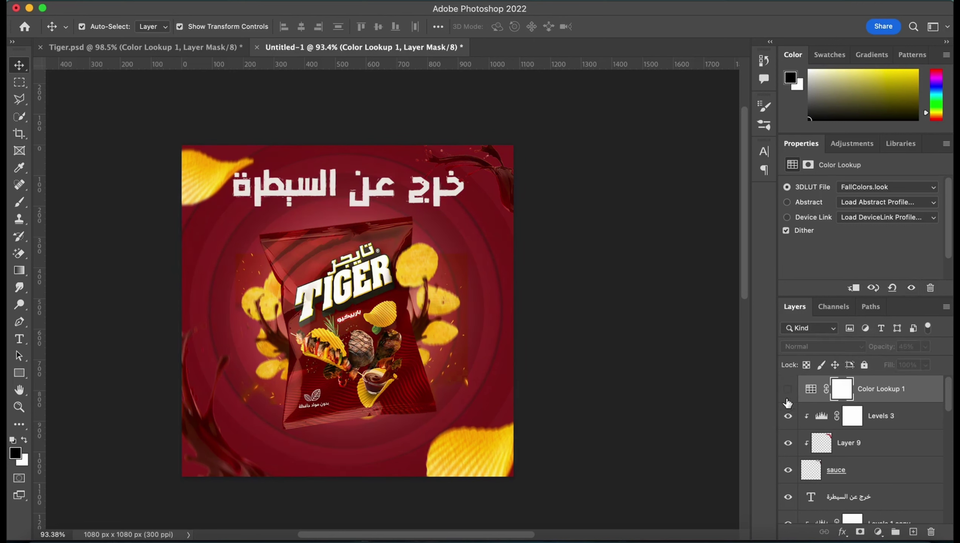
scroll(868, 427, down, 3)
scroll(868, 426, up, 1)
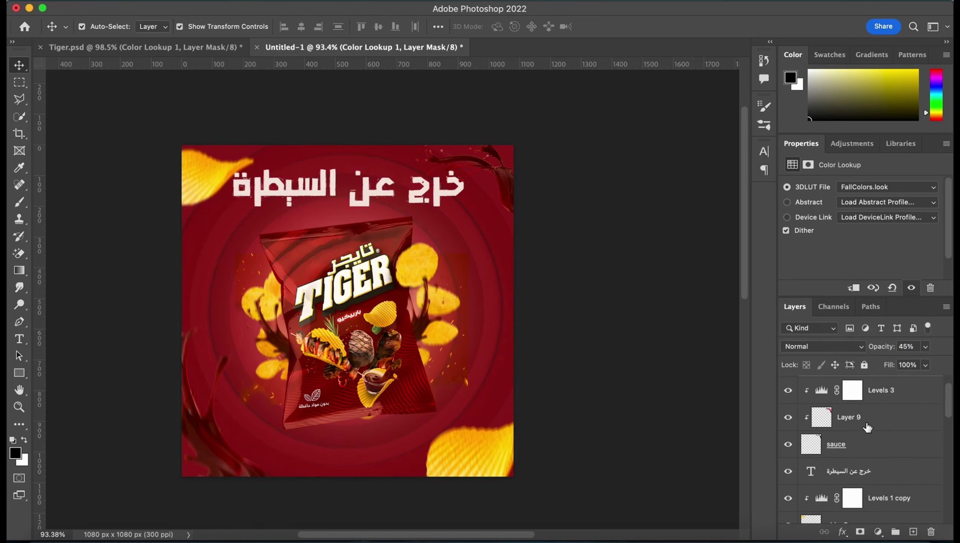
Step: Paint red on a clipped layer over the top-left chip, set to Overlay at 50%
click(913, 532)
key(ctrl+alt+g)
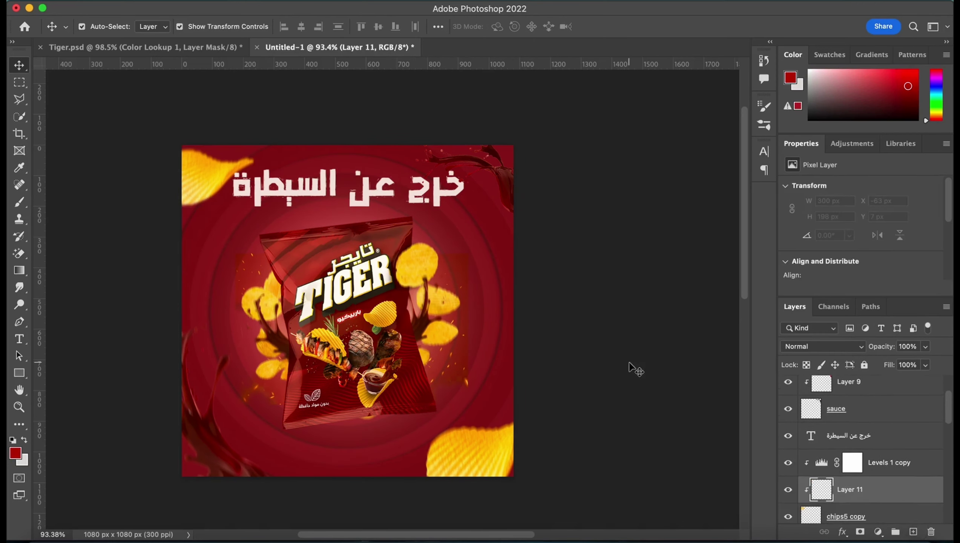
key(b)
key(bracketright)
key(bracketright)
key(bracketright)
drag(200, 201, 236, 177)
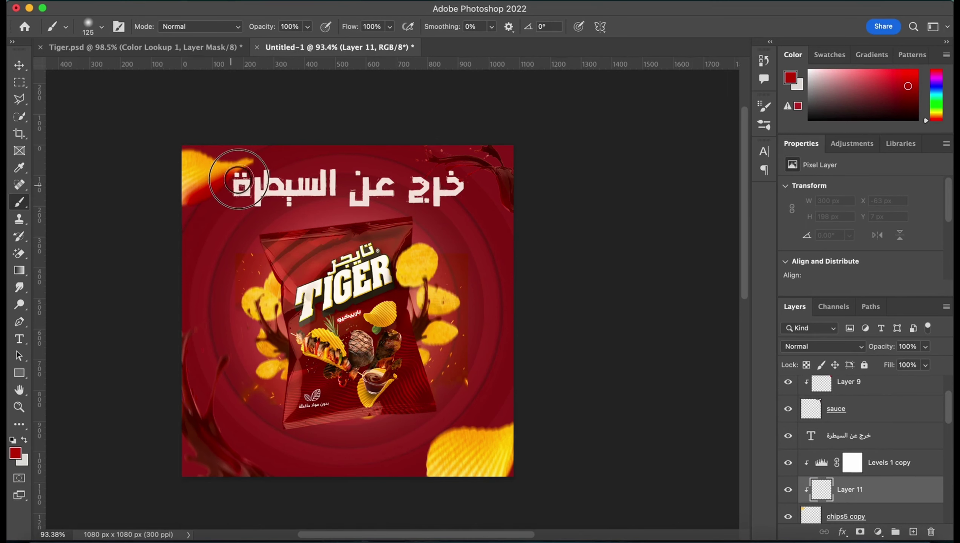
click(821, 347)
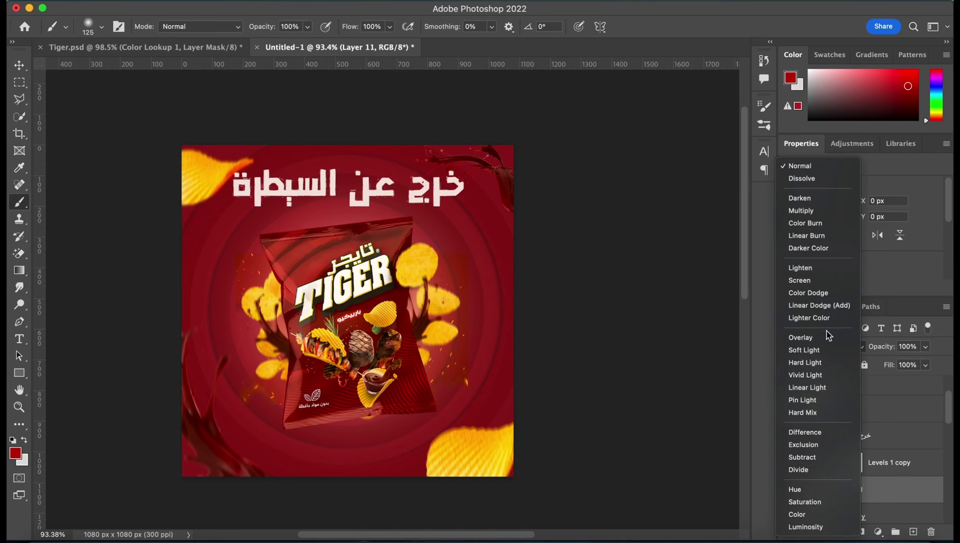
click(826, 332)
drag(879, 347, 872, 353)
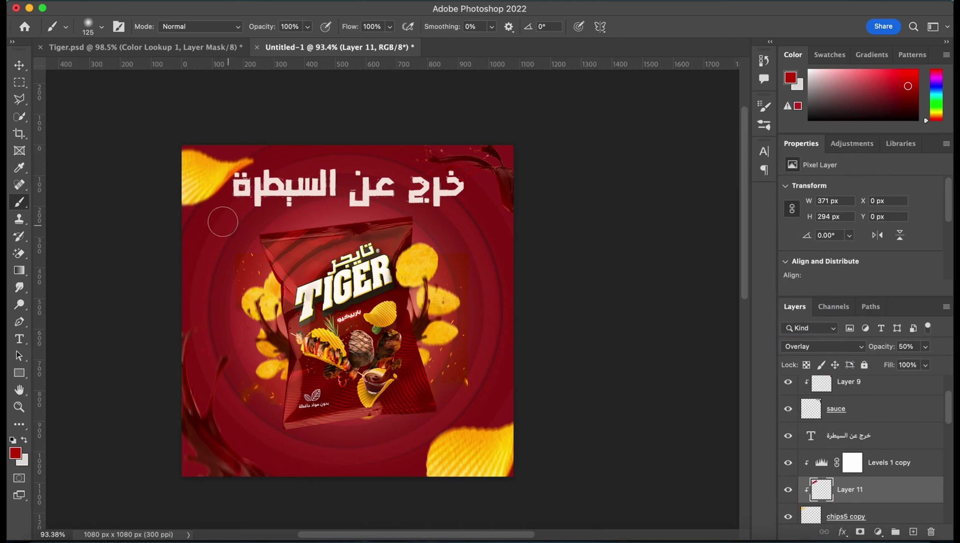
Step: Paint red on a clipped layer over the bottom-right chip, set to Overlay at 42%
key(v)
click(848, 492)
key(ctrl+shift+alt+n)
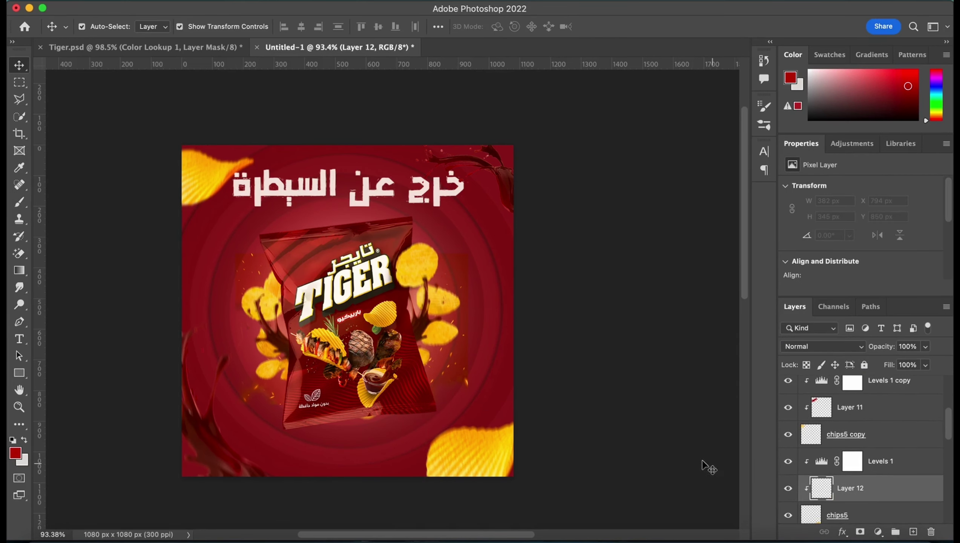
key(b)
click(435, 445)
mouse_move(435, 445)
mouse_down()
mouse_move(514, 423)
mouse_move(418, 460)
mouse_up()
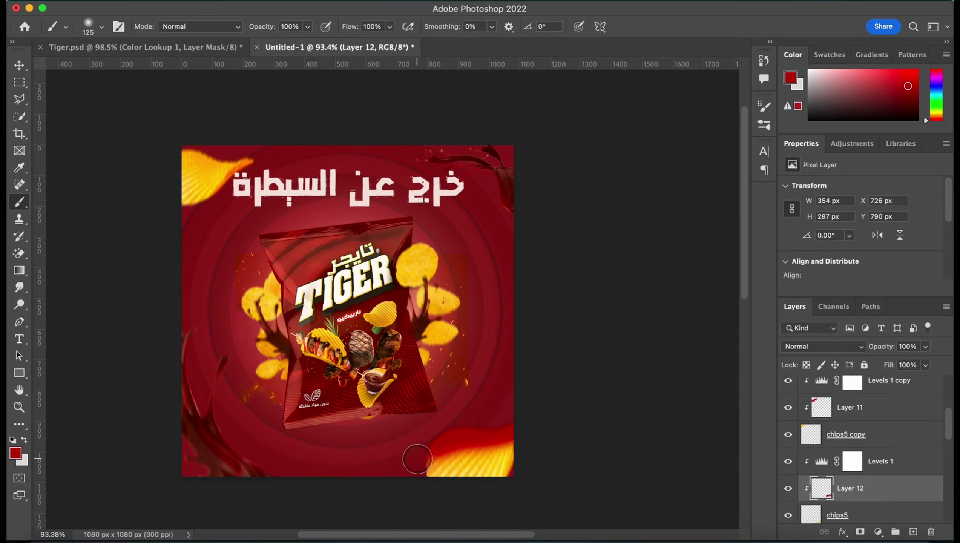
click(848, 347)
click(821, 413)
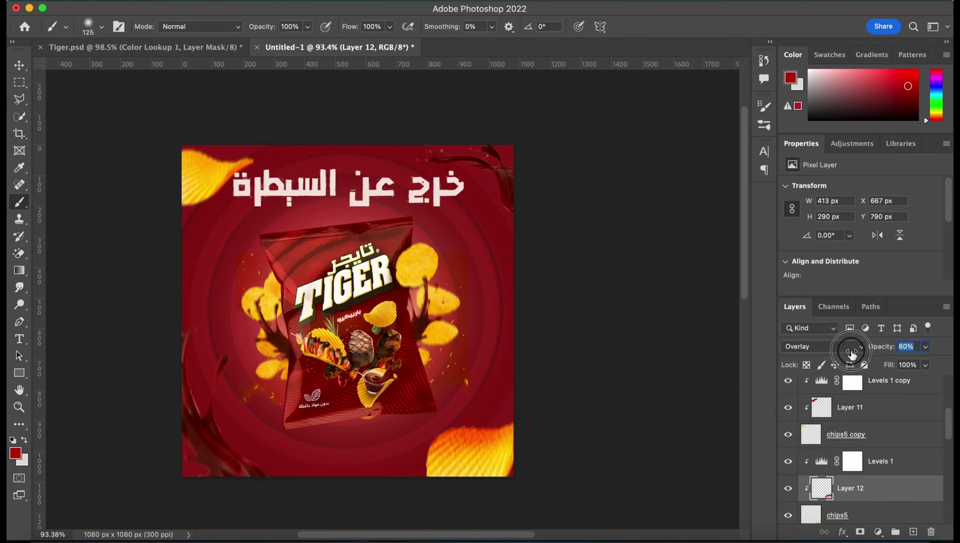
drag(852, 355, 844, 355)
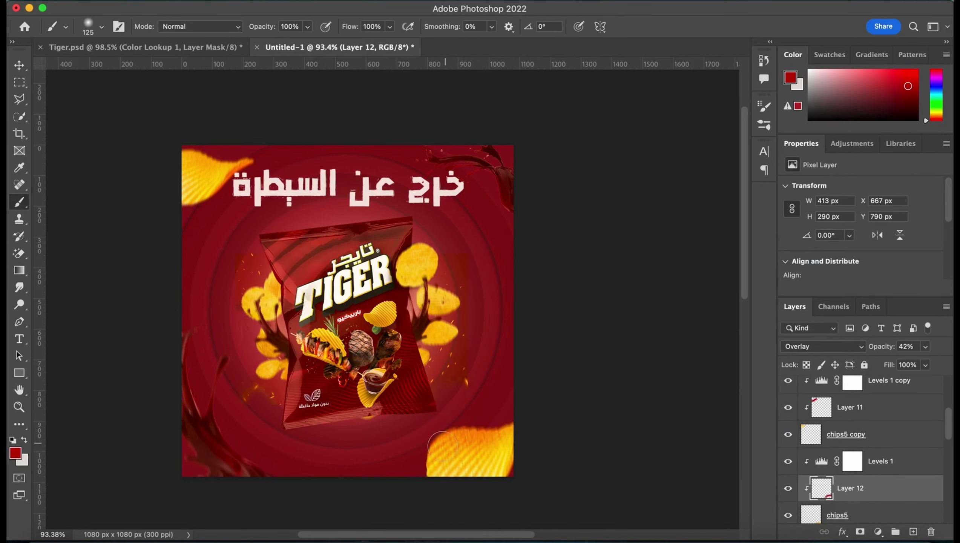
scroll(508, 325, down, 3)
scroll(508, 326, up, 5)
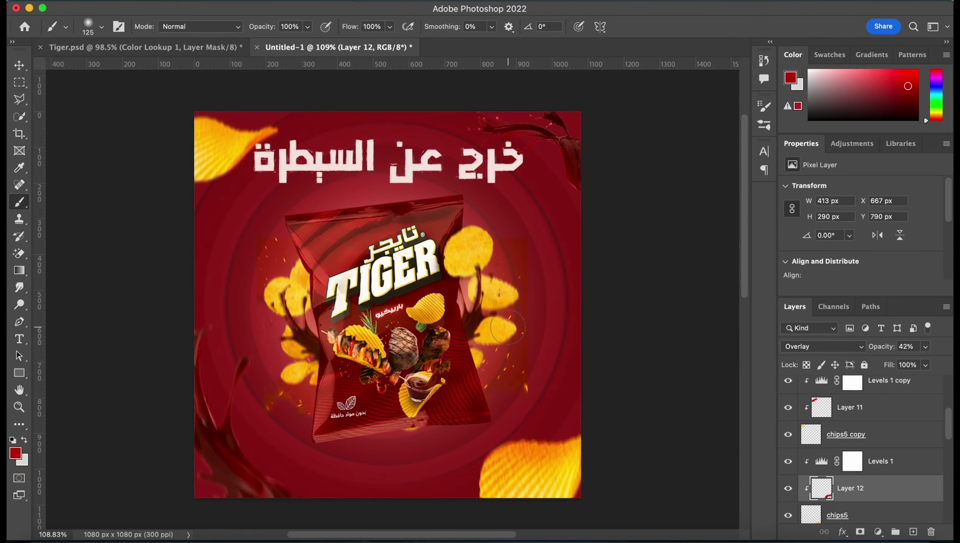
Step: Scale the Arabic headline text layer down to about 94%
key(v)
click(489, 175)
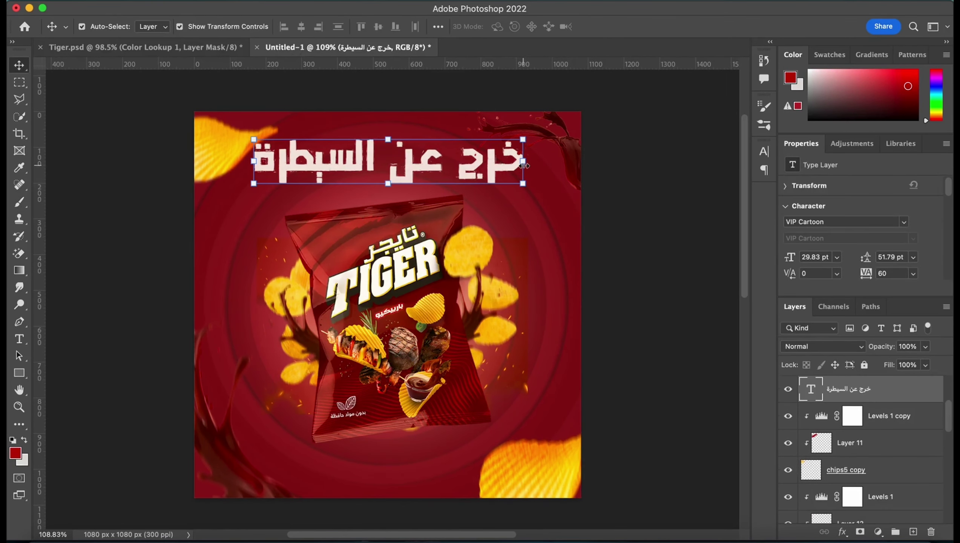
key(ctrl+t)
drag(523, 155, 507, 156)
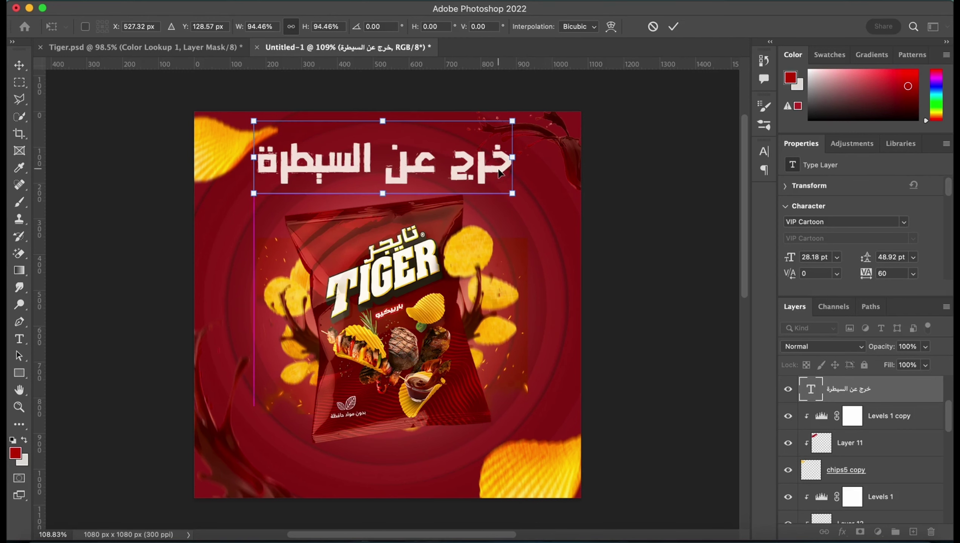